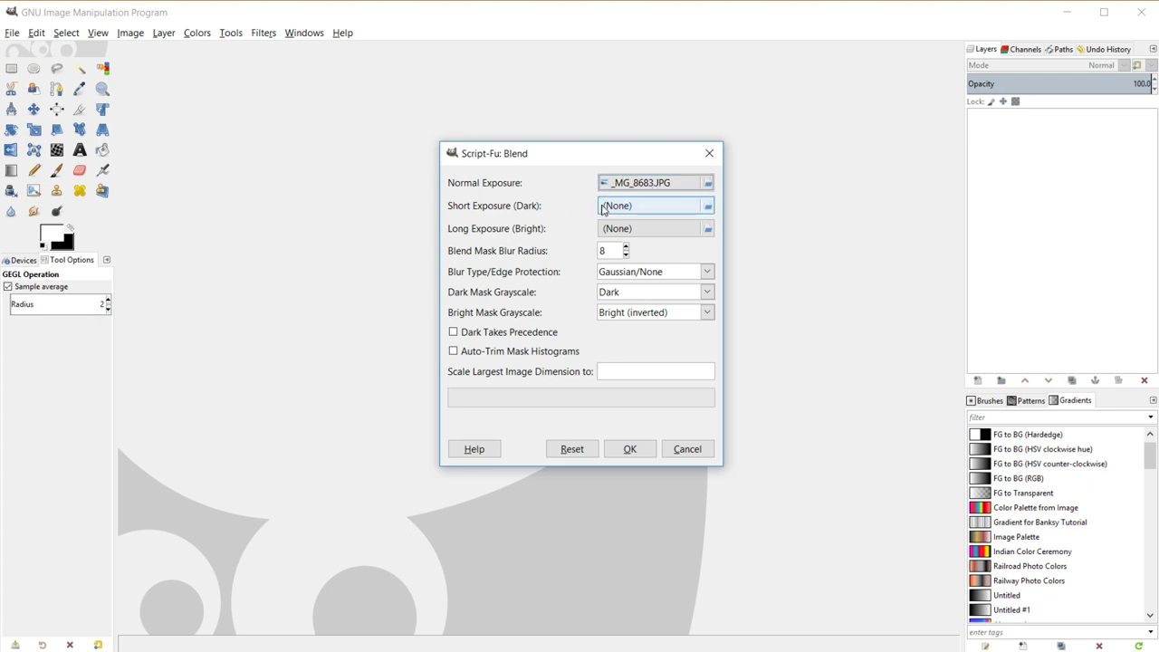
- Load _MG_8684.JPG from the Live Stream Photos folder on the DATA (D:) drive as the short (dark) exposure
left_click(681, 210)
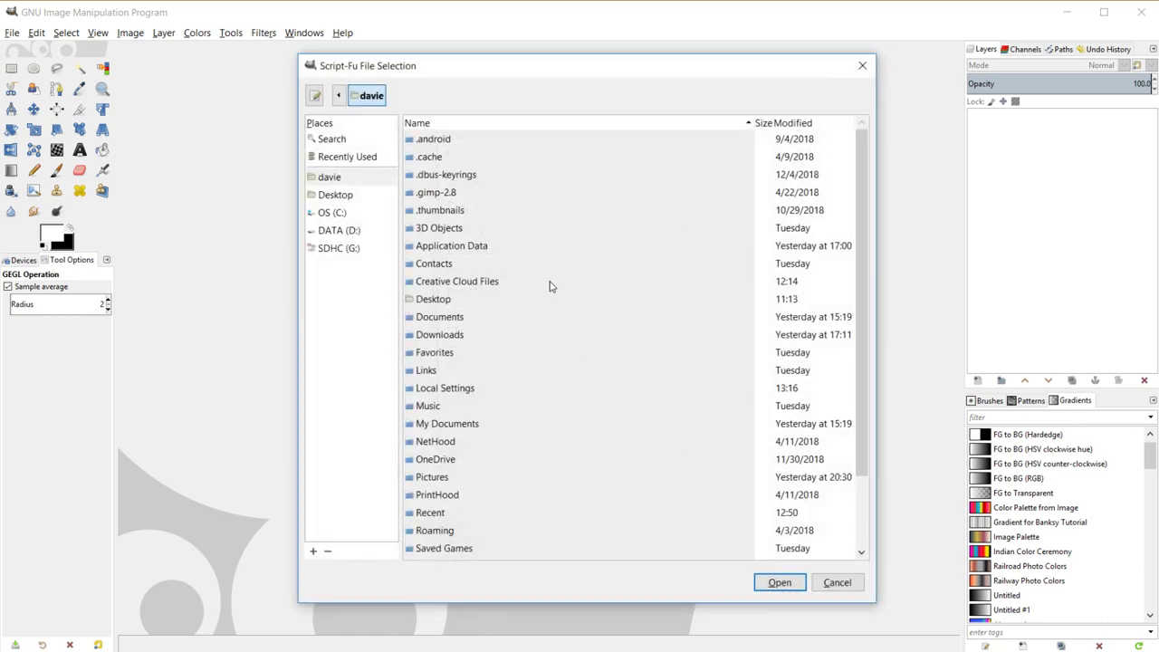
left_click(342, 232)
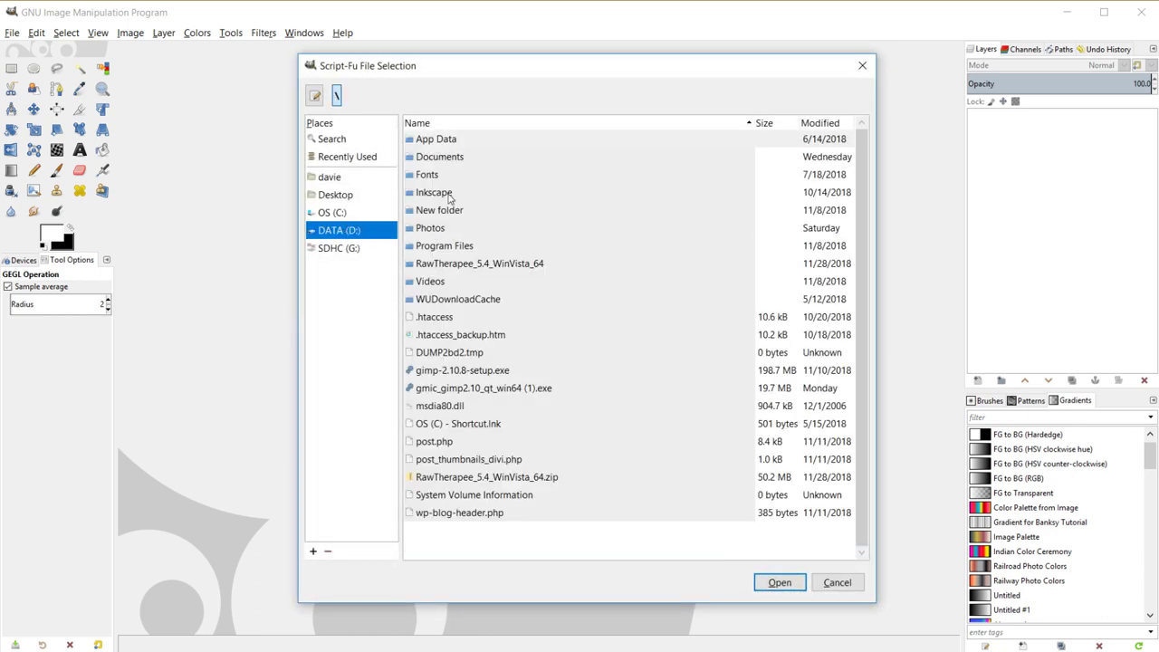
double_click(442, 230)
double_click(457, 172)
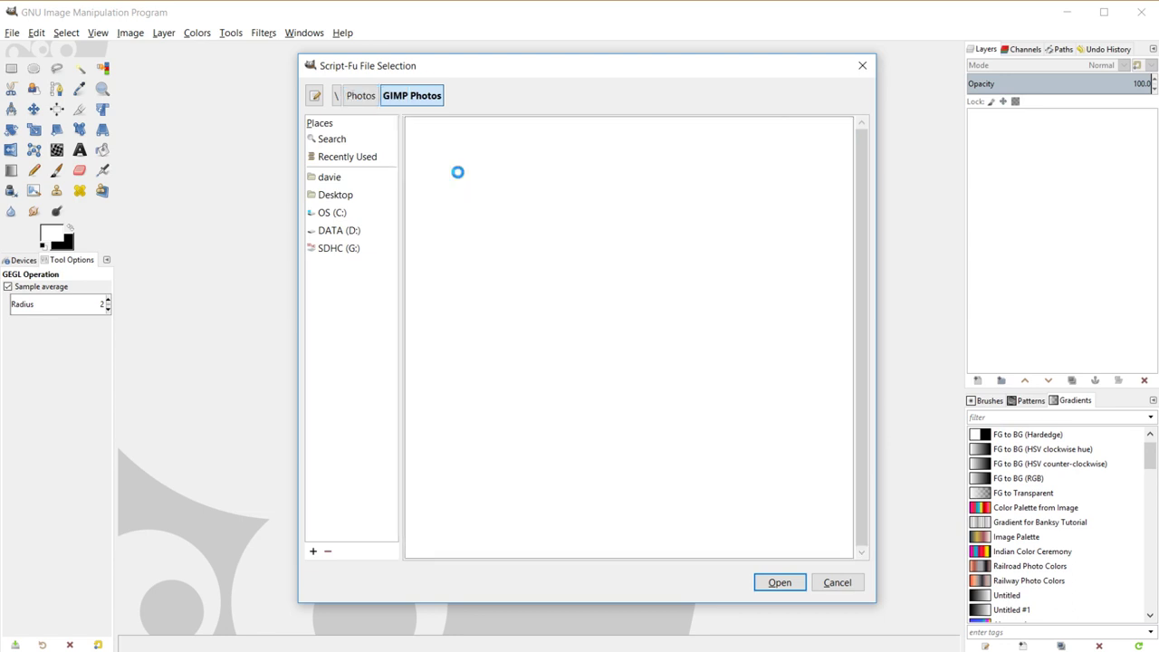
double_click(483, 176)
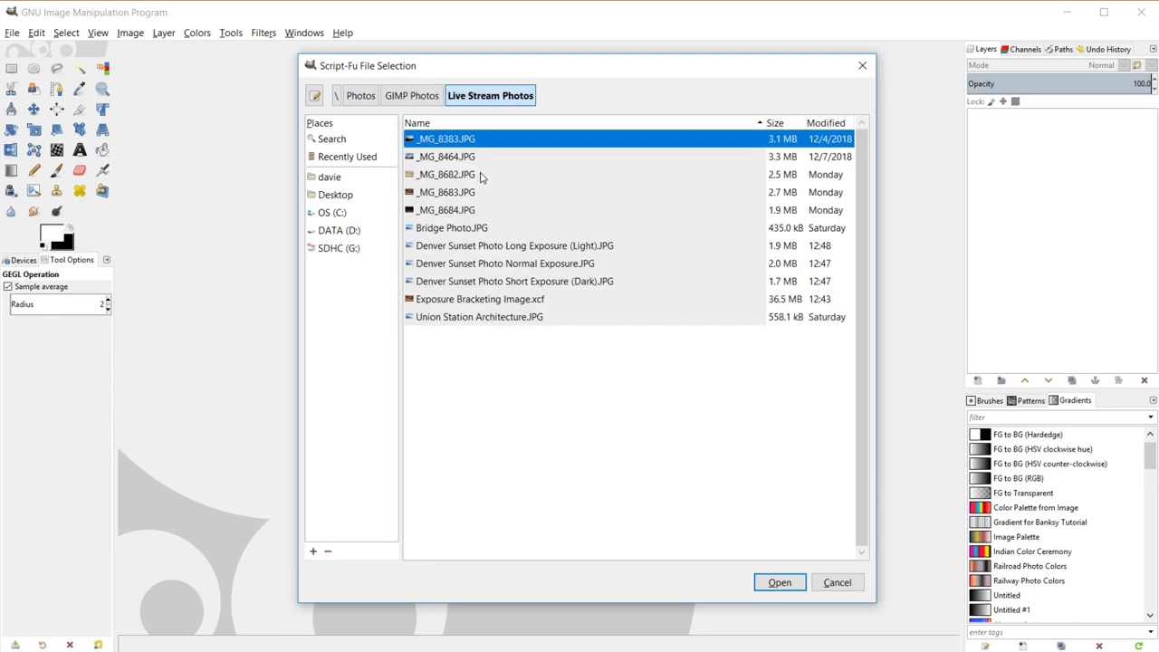
left_click(436, 211)
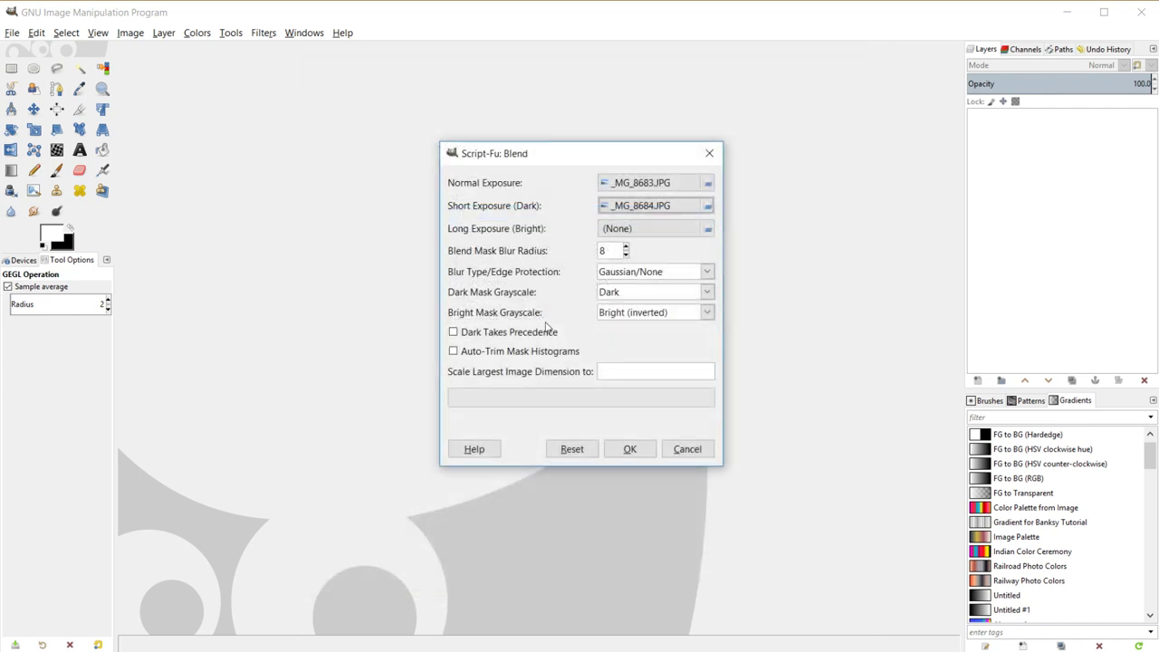
double_click(449, 213)
- Load _MG_8682.JPG from the Live Stream Photos folder on the DATA (D:) drive as the long (bright) exposure
left_click(666, 234)
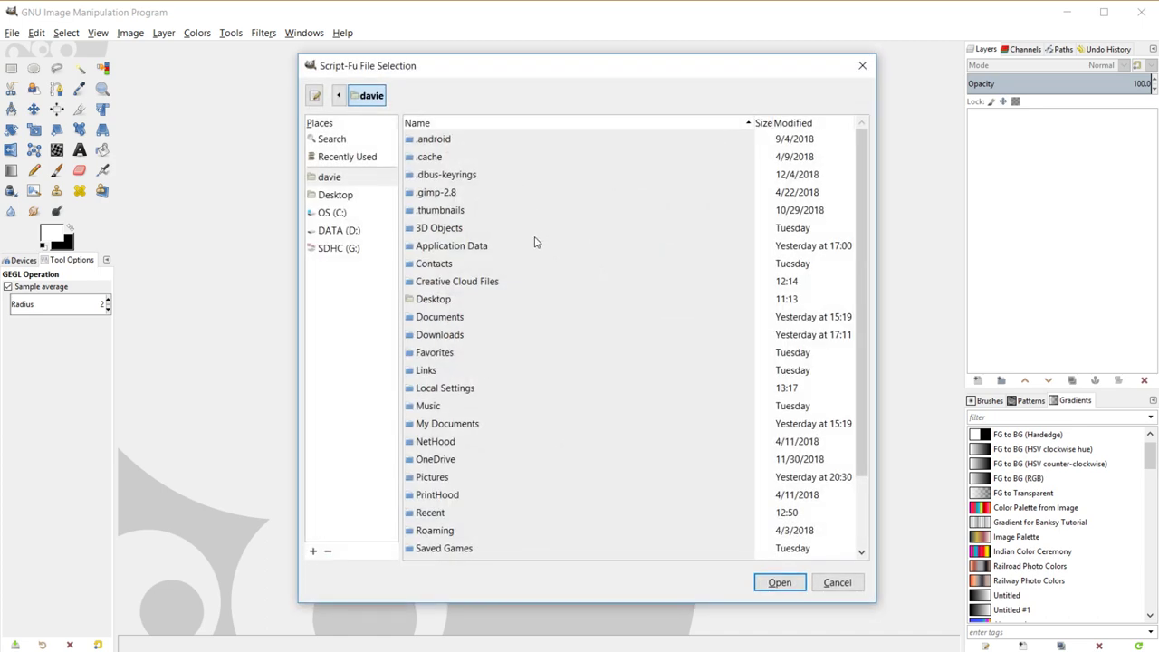
left_click(353, 230)
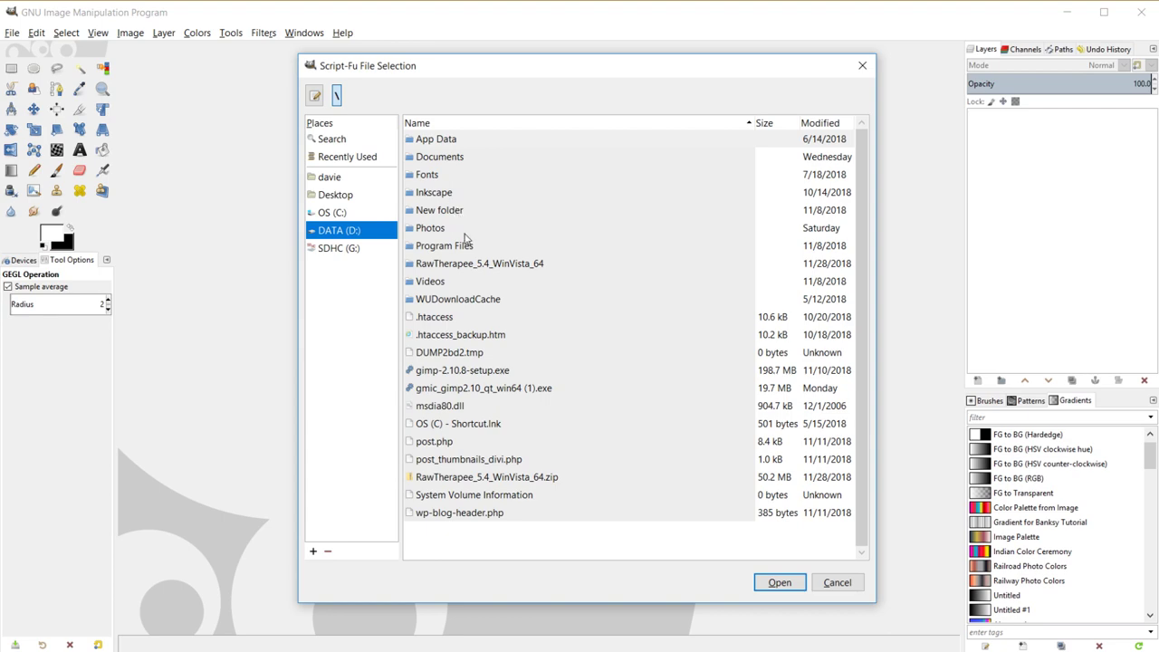
double_click(433, 228)
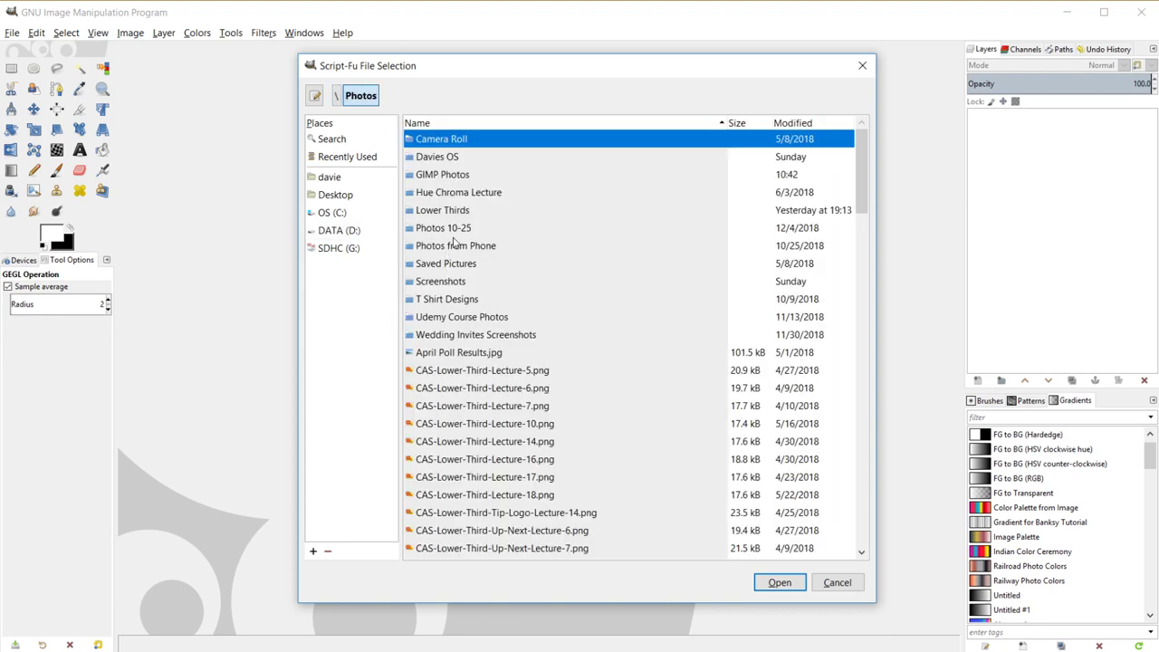
double_click(459, 177)
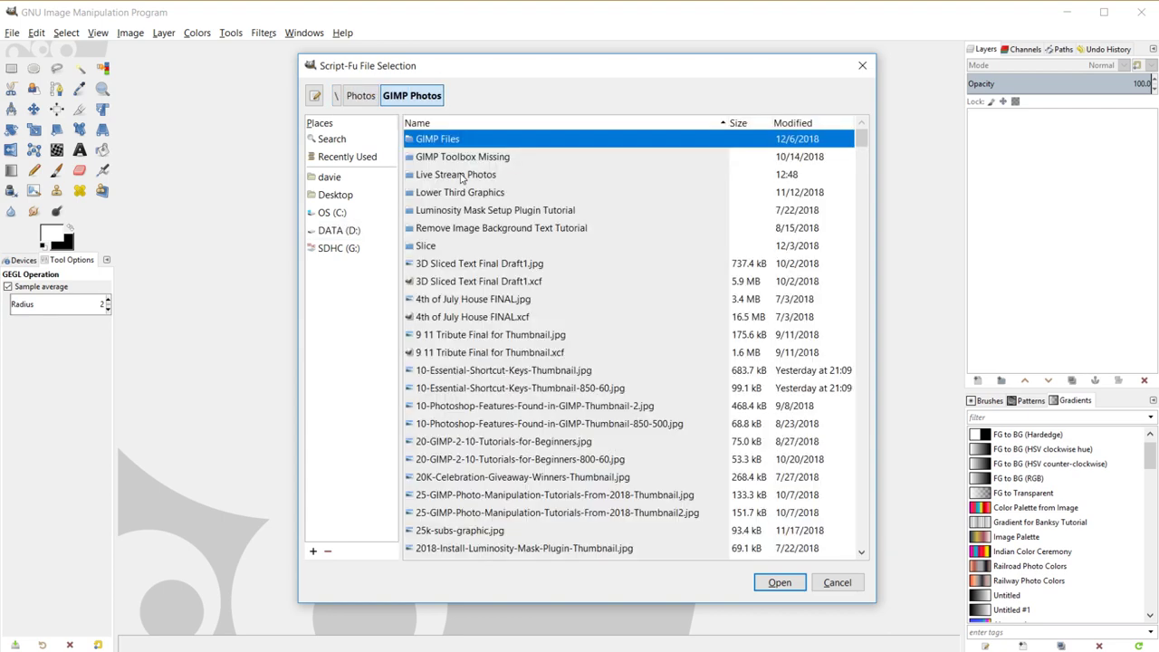
double_click(460, 175)
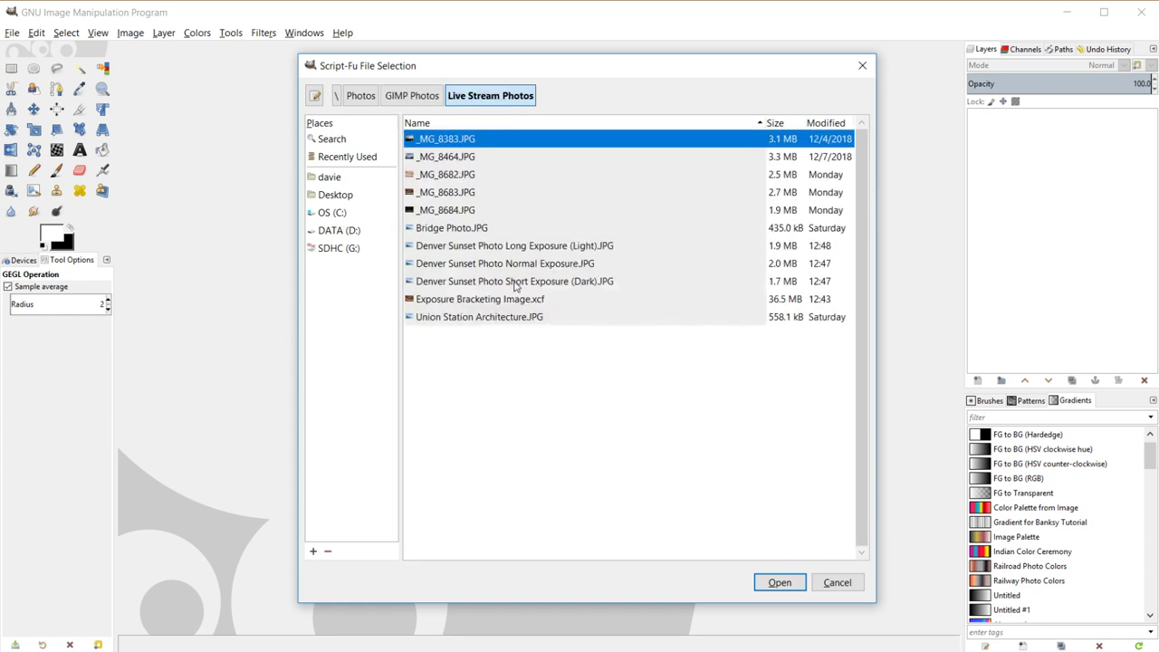
left_click(466, 178)
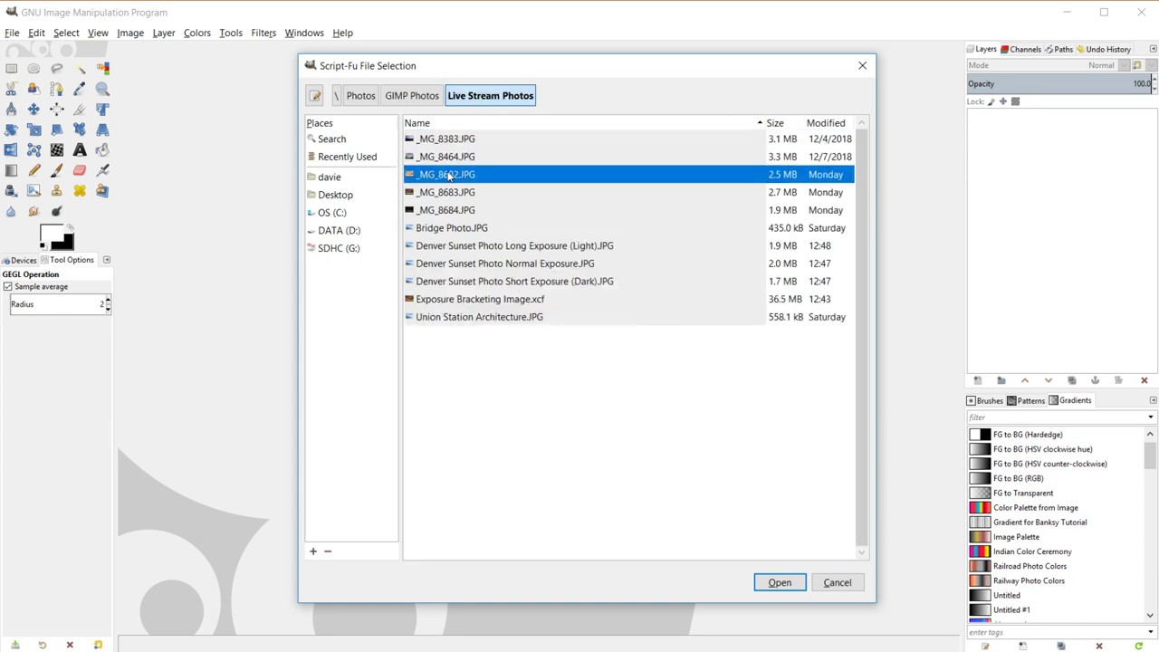
mouse_move(444, 98)
left_mouse_down()
mouse_move(819, 120)
mouse_move(806, 147)
mouse_move(427, 102)
left_mouse_up()
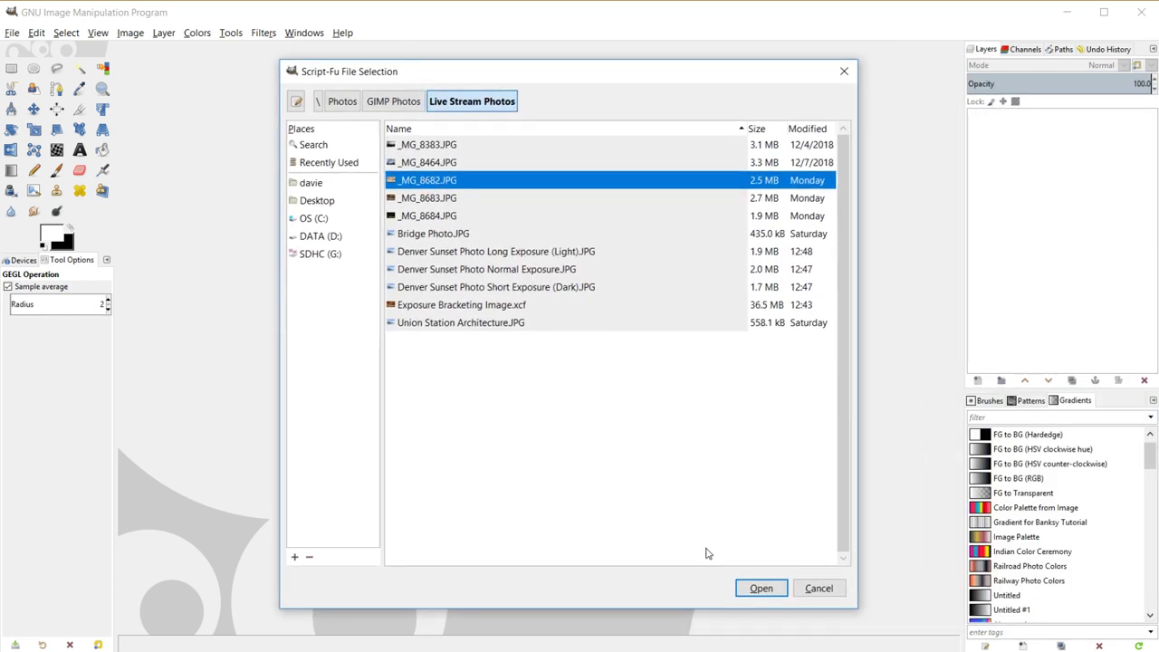
left_click(760, 587)
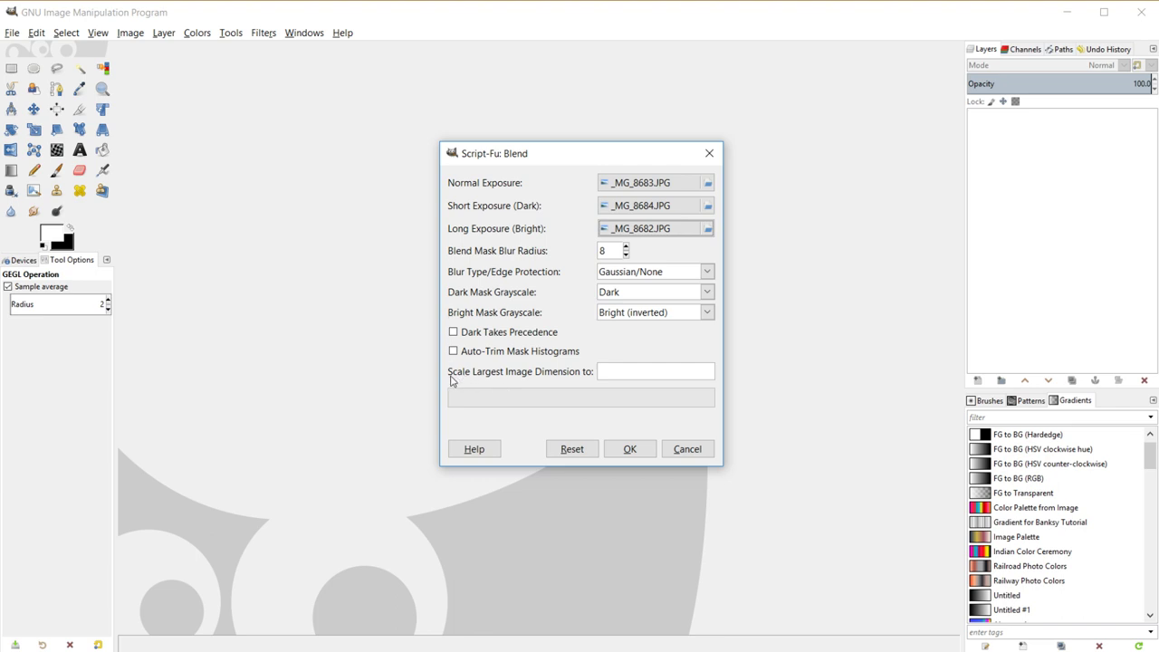
- Set the largest image dimension to scale to 1920 and run the exposure blend
left_click(624, 371)
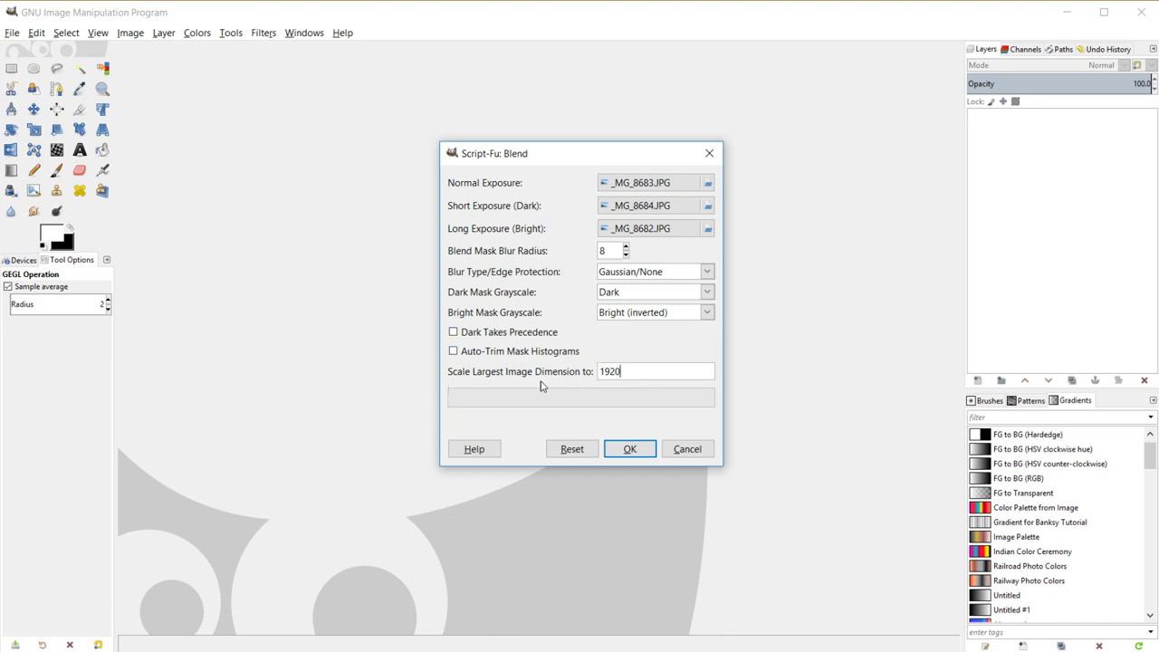
left_click(633, 450)
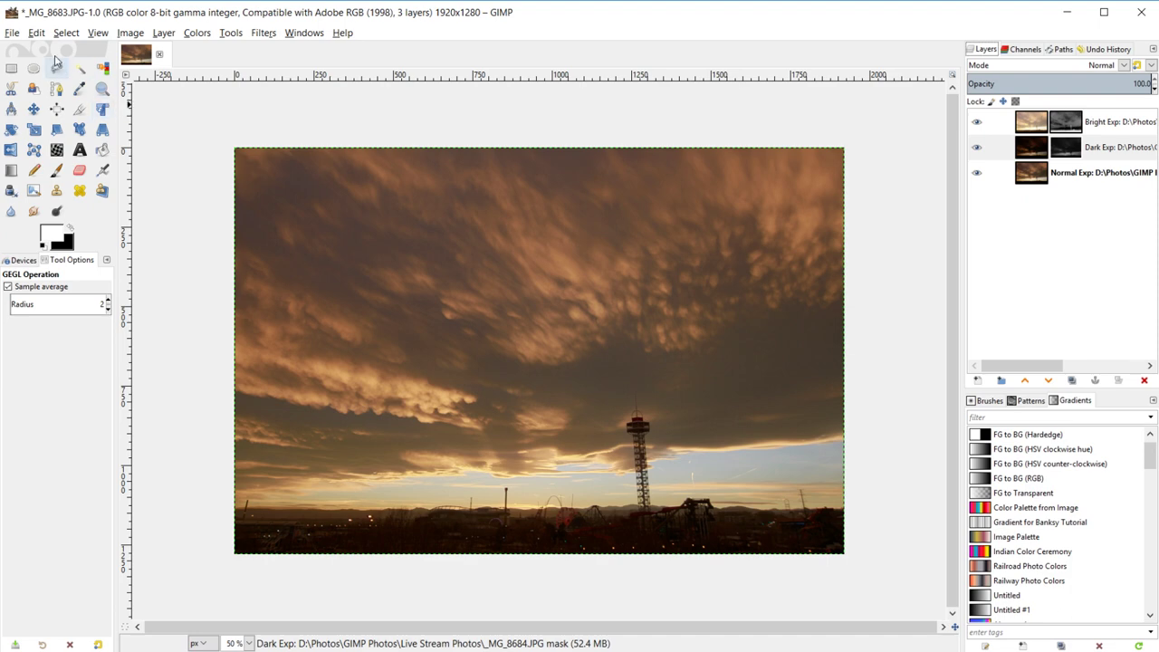
- Review the interface theme and icon theme choices in the preferences, and close them without changes
left_click(36, 32)
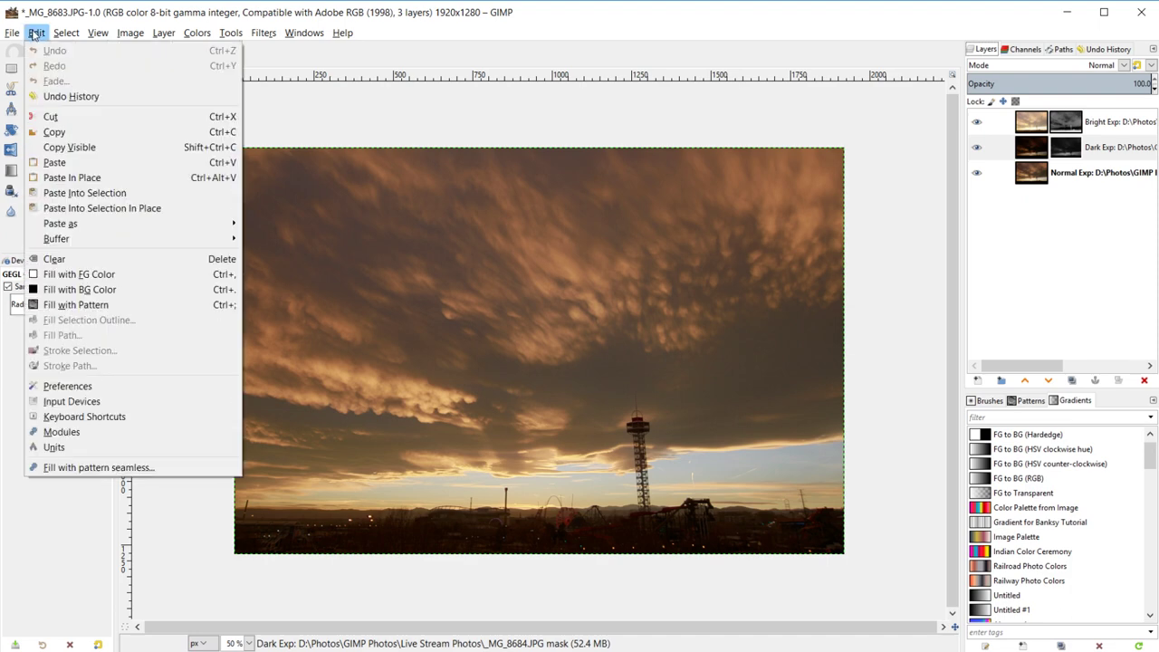
left_click(72, 387)
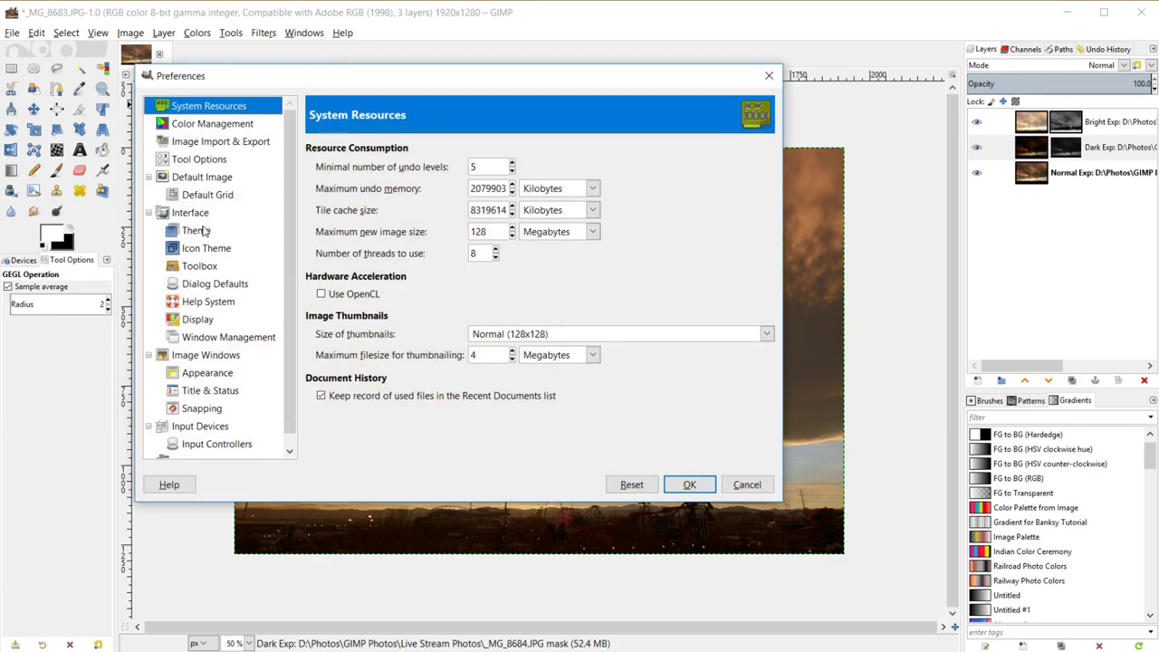
left_click(195, 231)
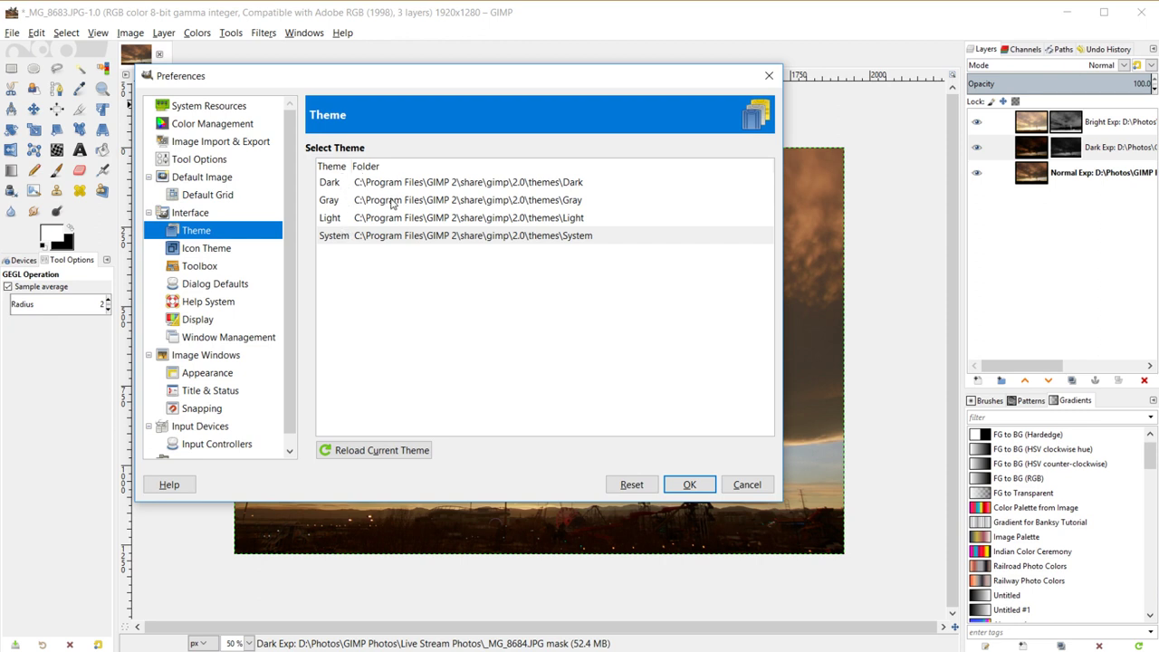
left_click(204, 250)
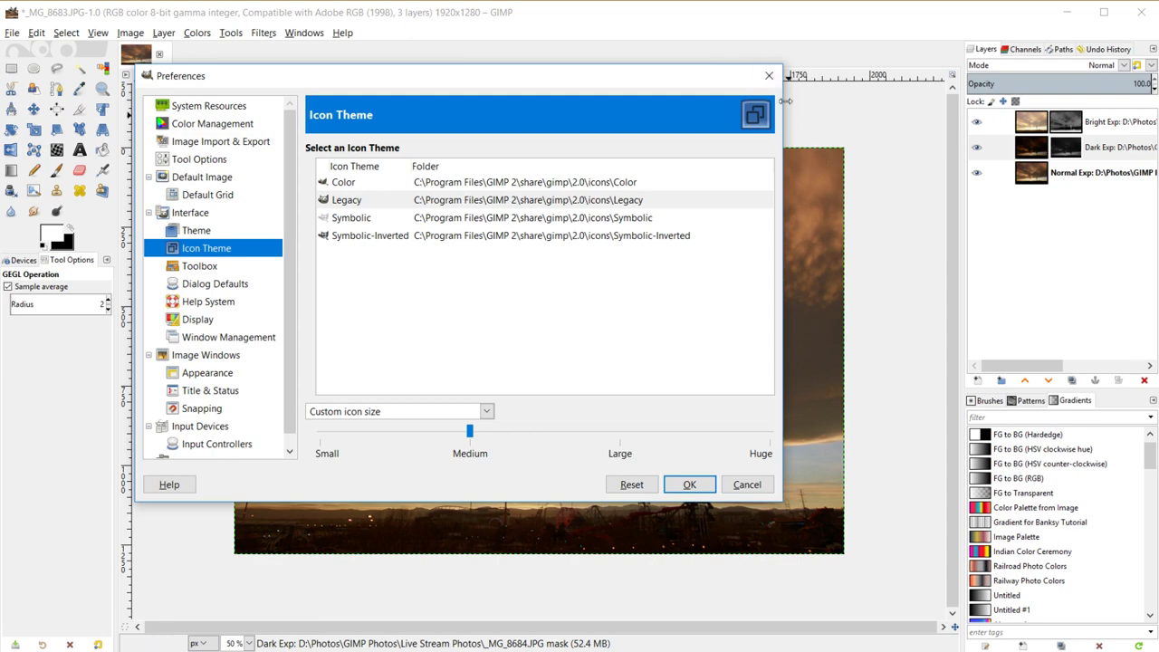
left_click(768, 78)
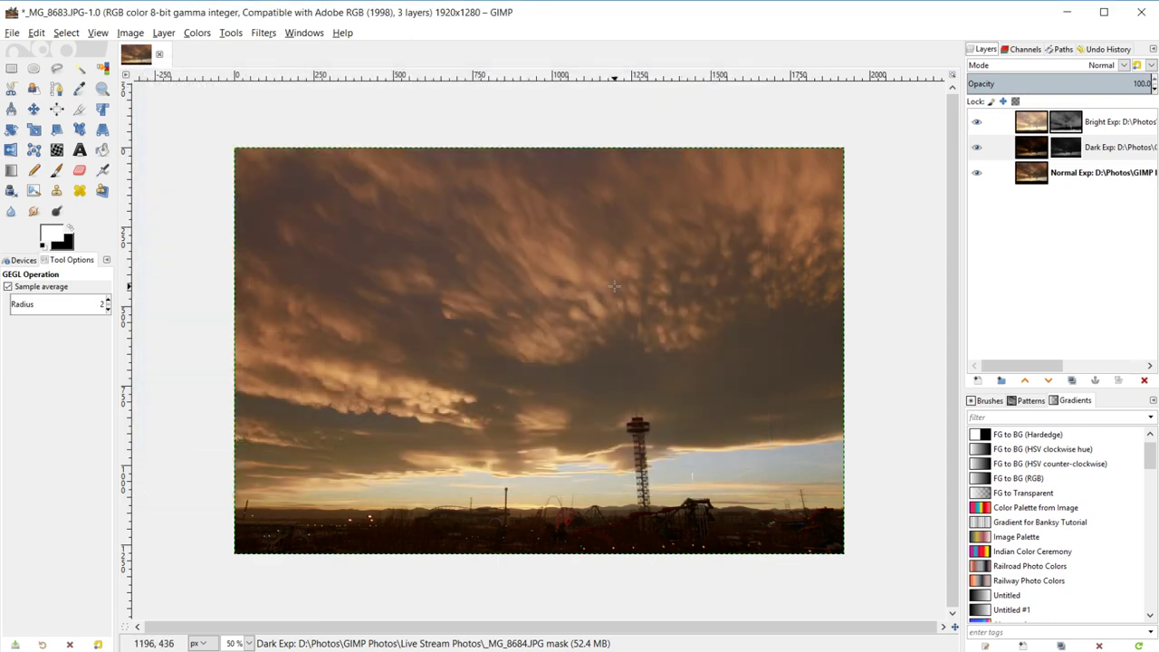
- Examine the bright, dark and normal exposure layers of the blended image along with their layer masks
left_click(1068, 127)
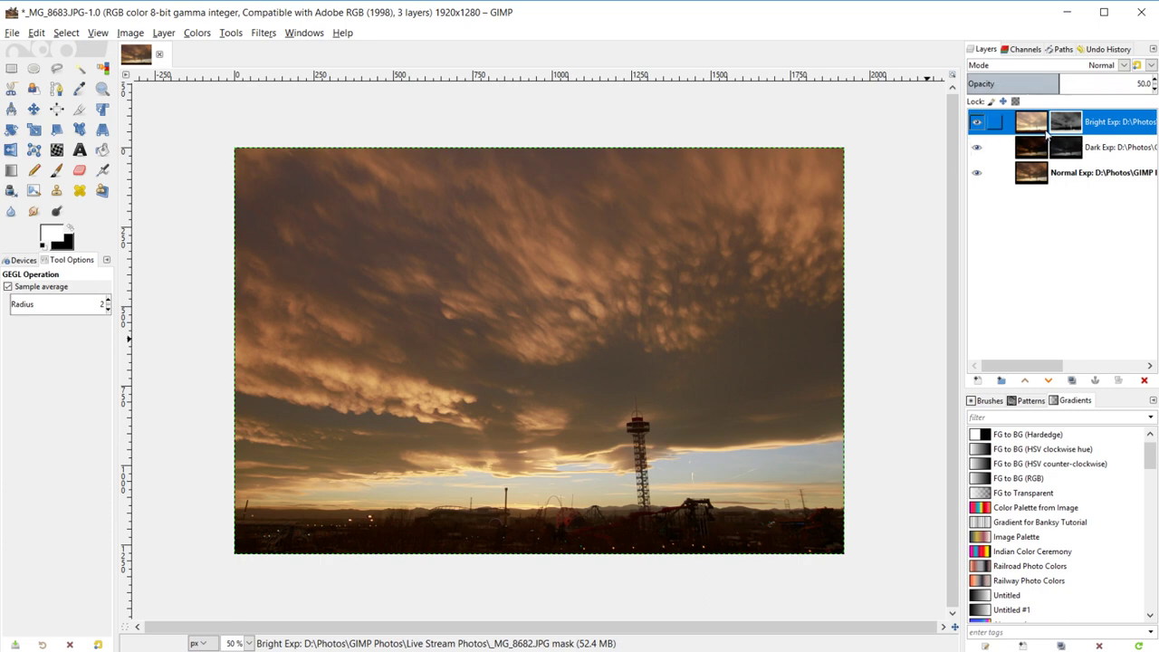
left_click(1029, 126)
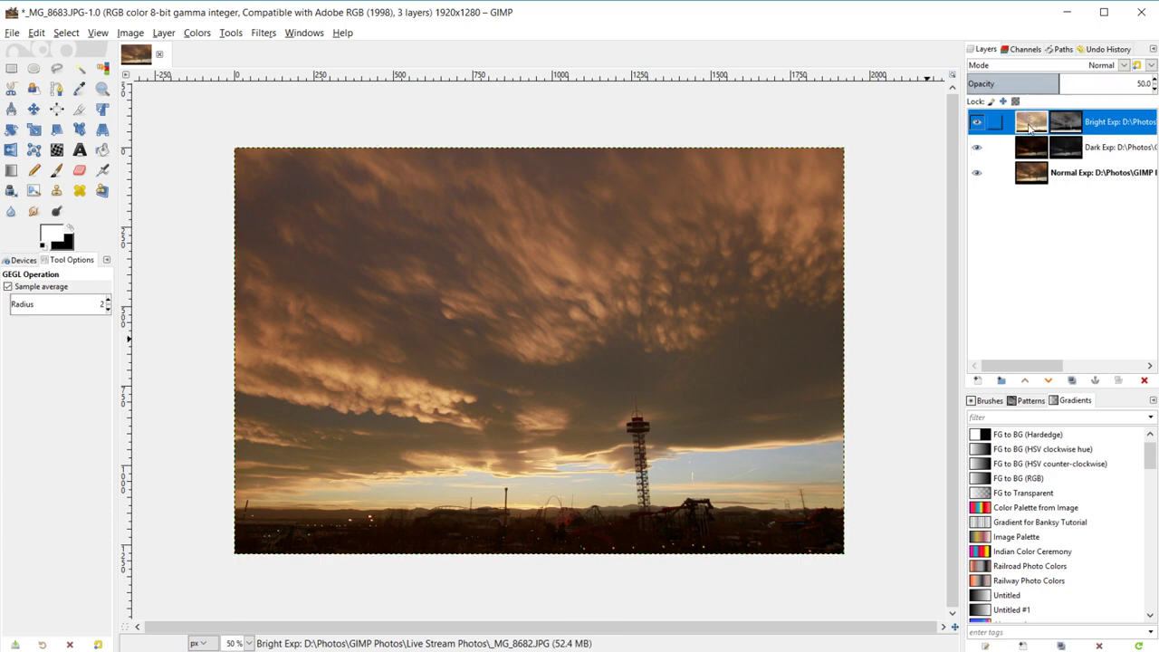
left_click(1032, 151)
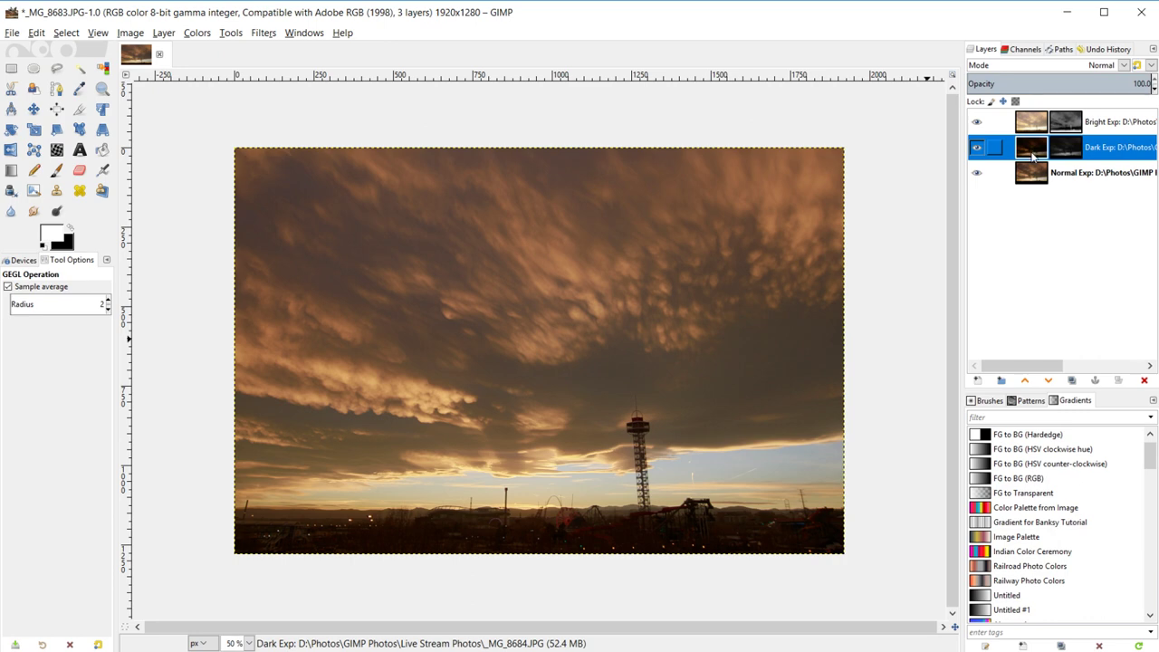
left_click(1032, 174)
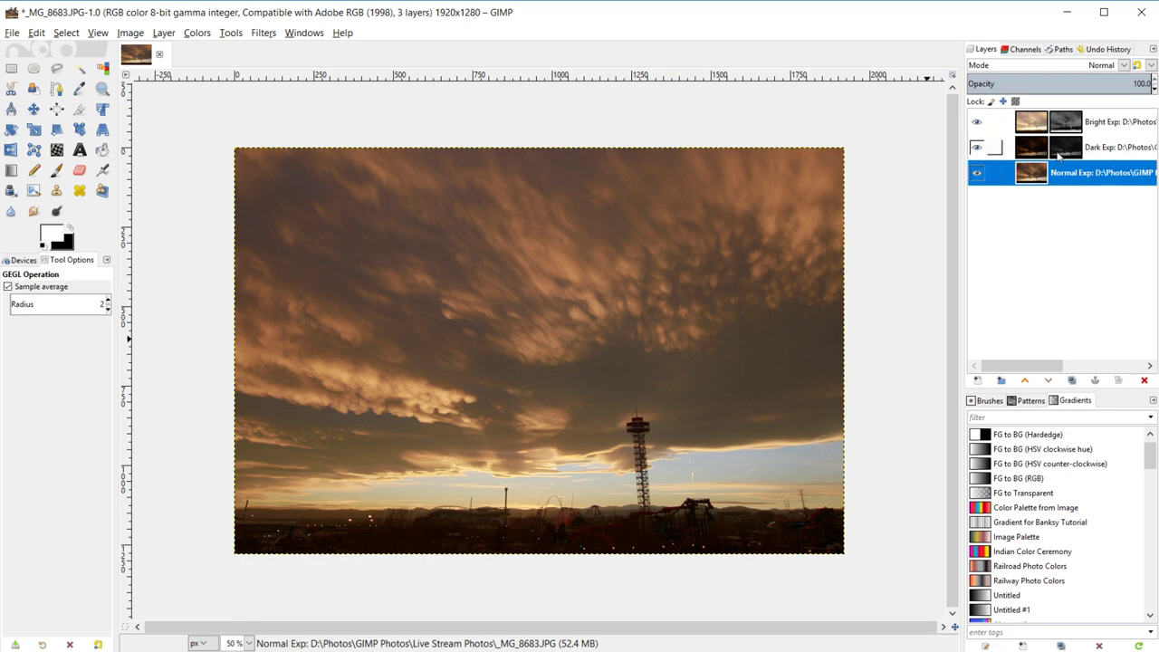
left_click(1066, 124)
left_click(1070, 152)
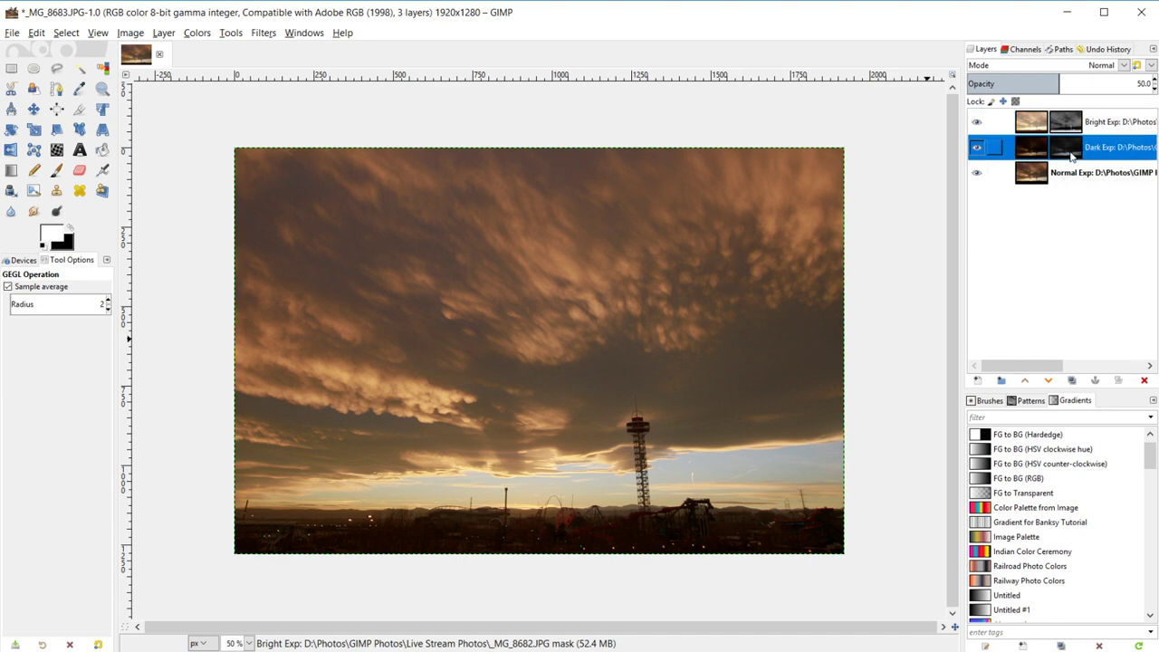
left_click(1076, 131)
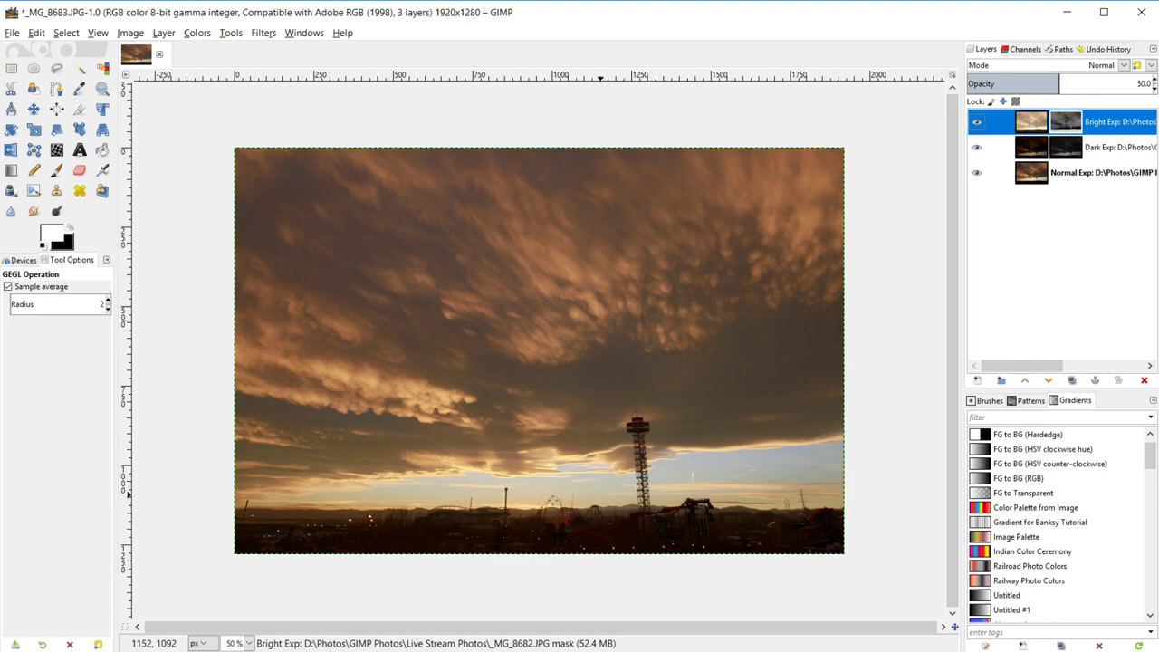
left_click(1030, 156)
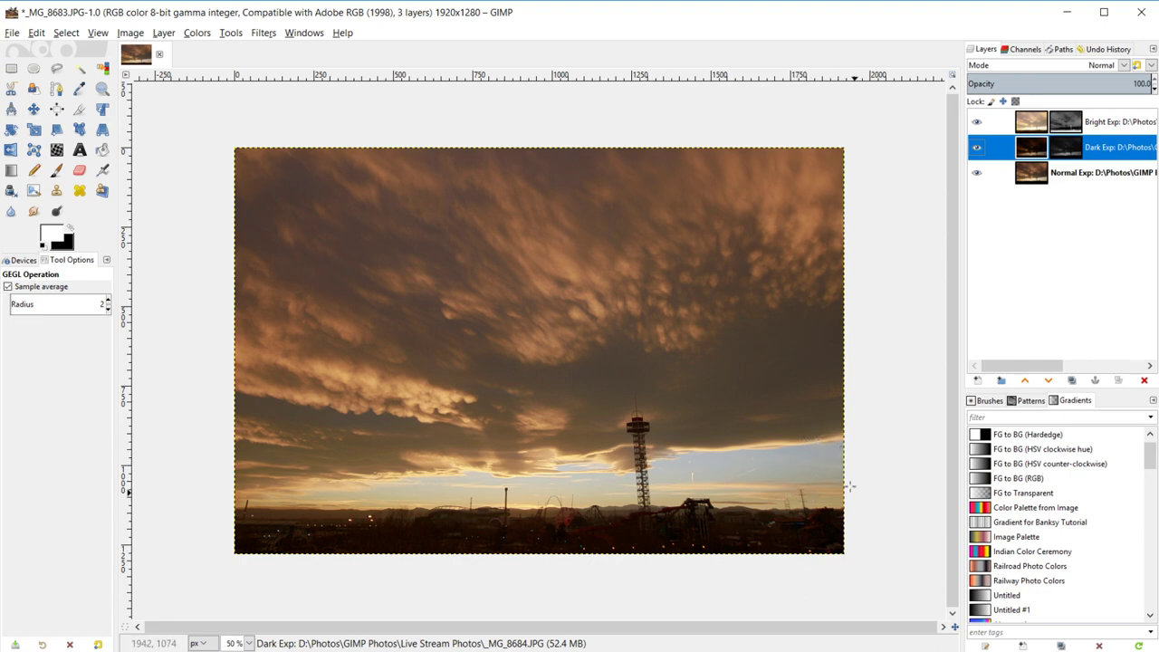
left_click(1027, 179)
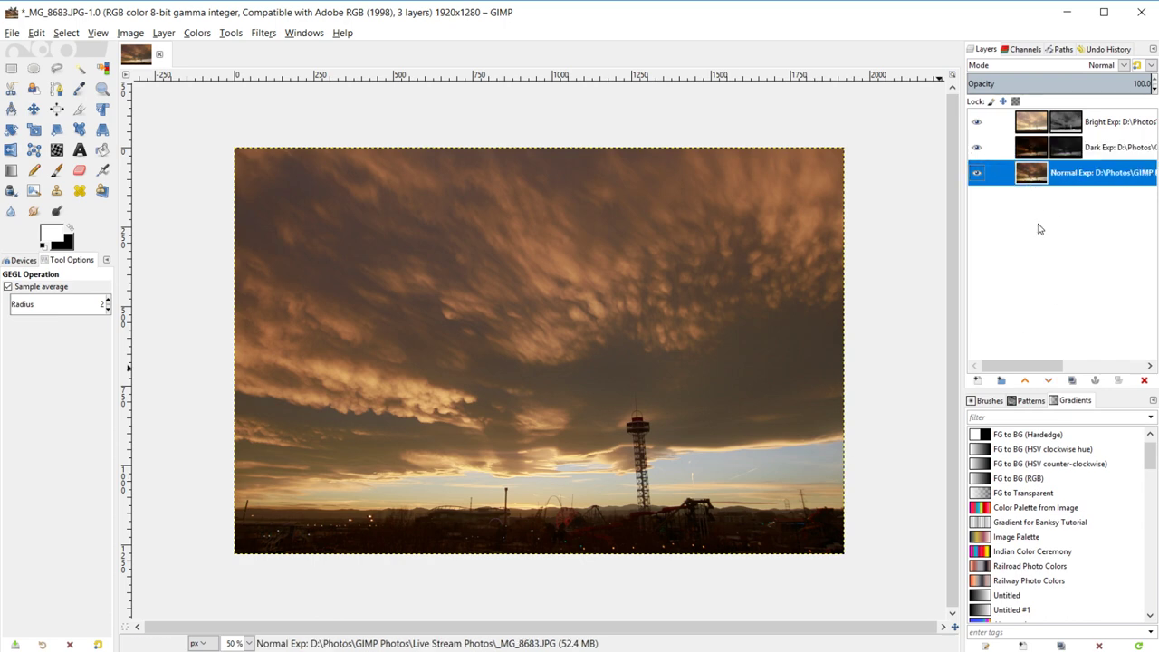
- Duplicate the bright exposure layer and make the upper copy's layer mask active for editing
left_click(1039, 128)
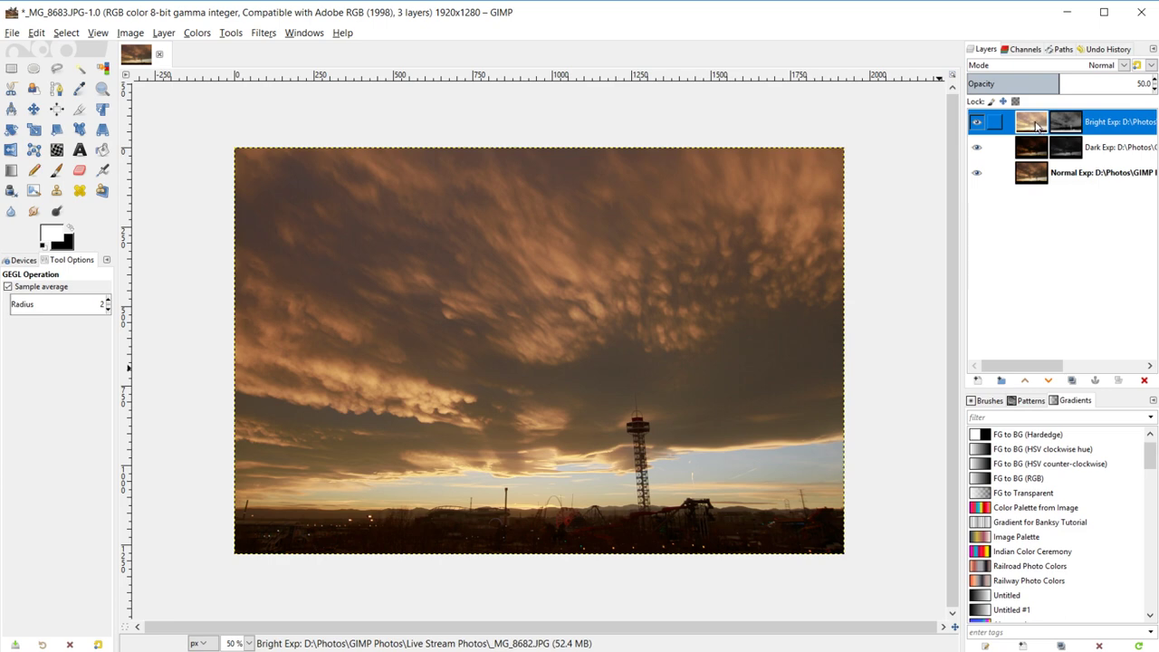
left_click(1073, 381)
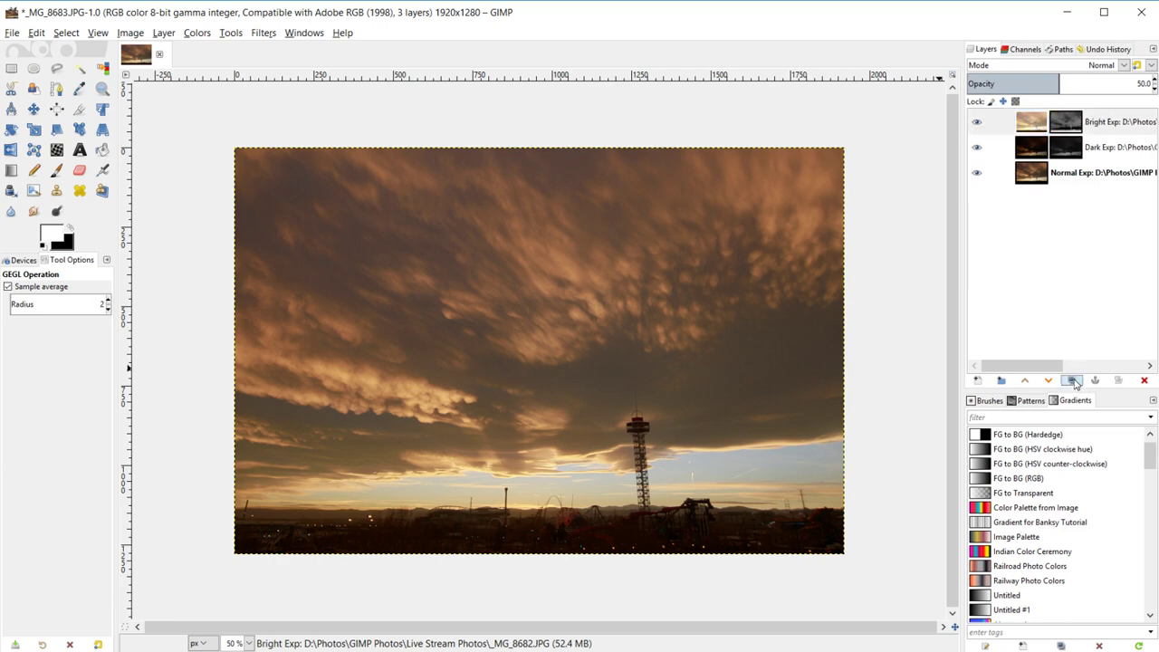
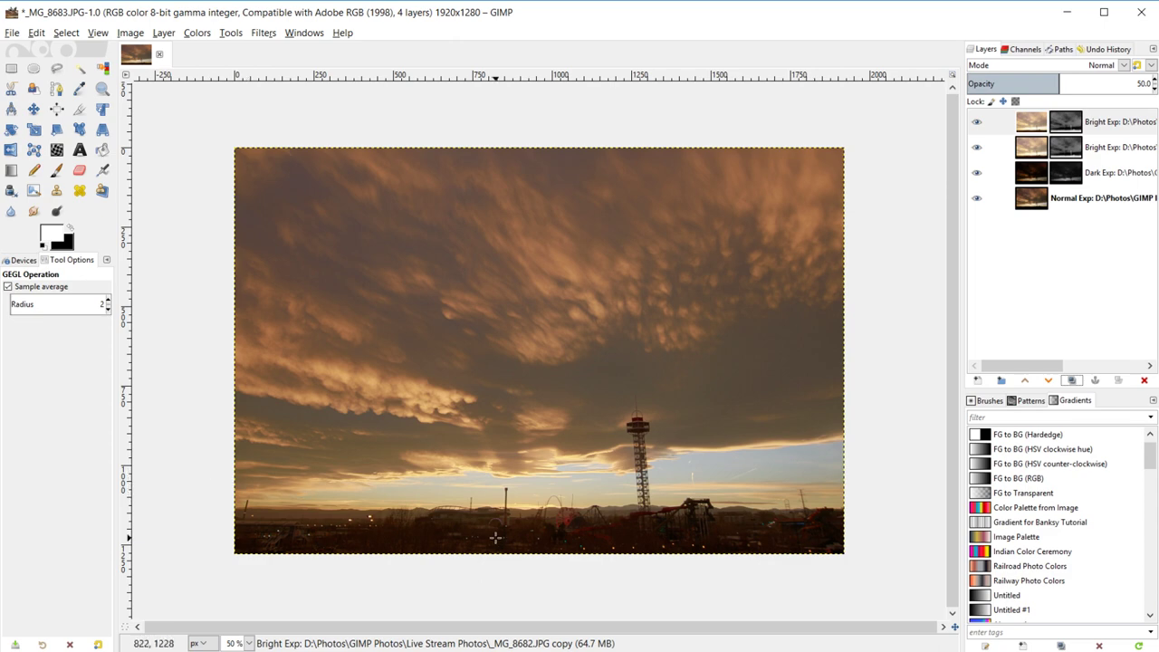
scroll(471, 541, "up", 1)
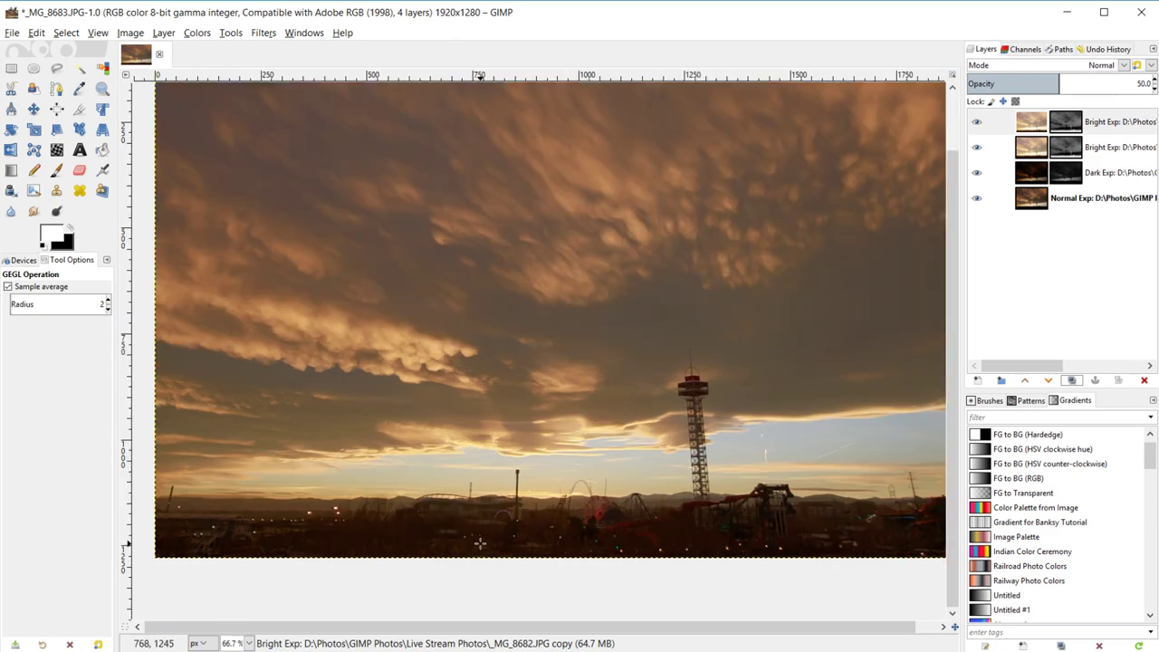
scroll(655, 643, "right", 1)
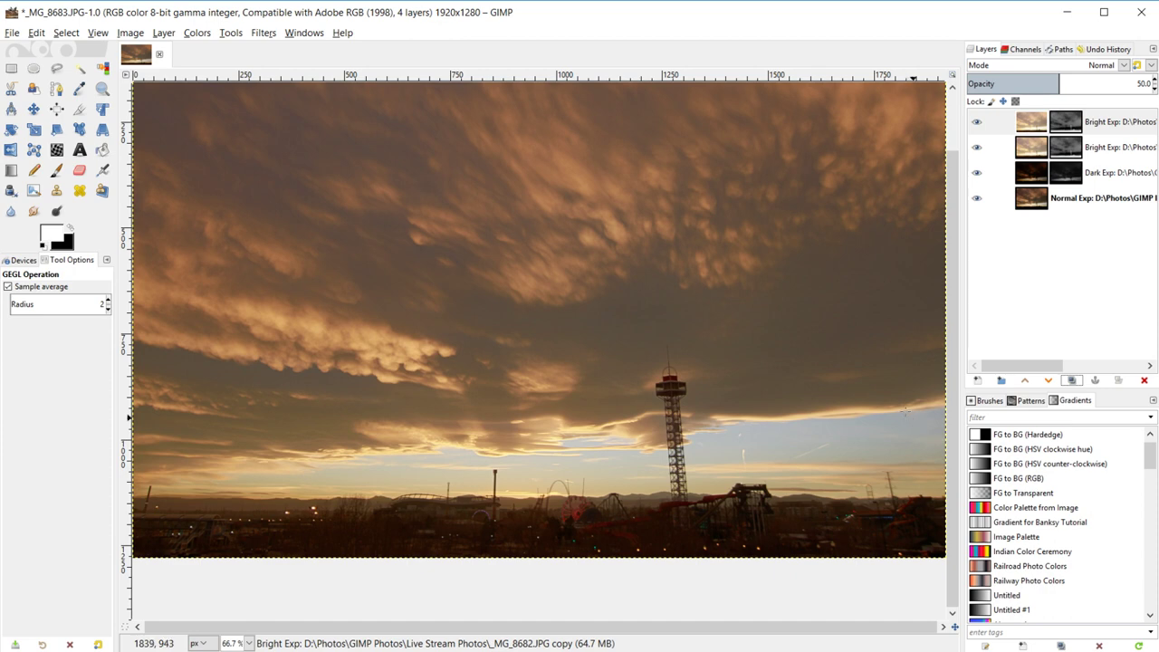
left_click(1034, 129)
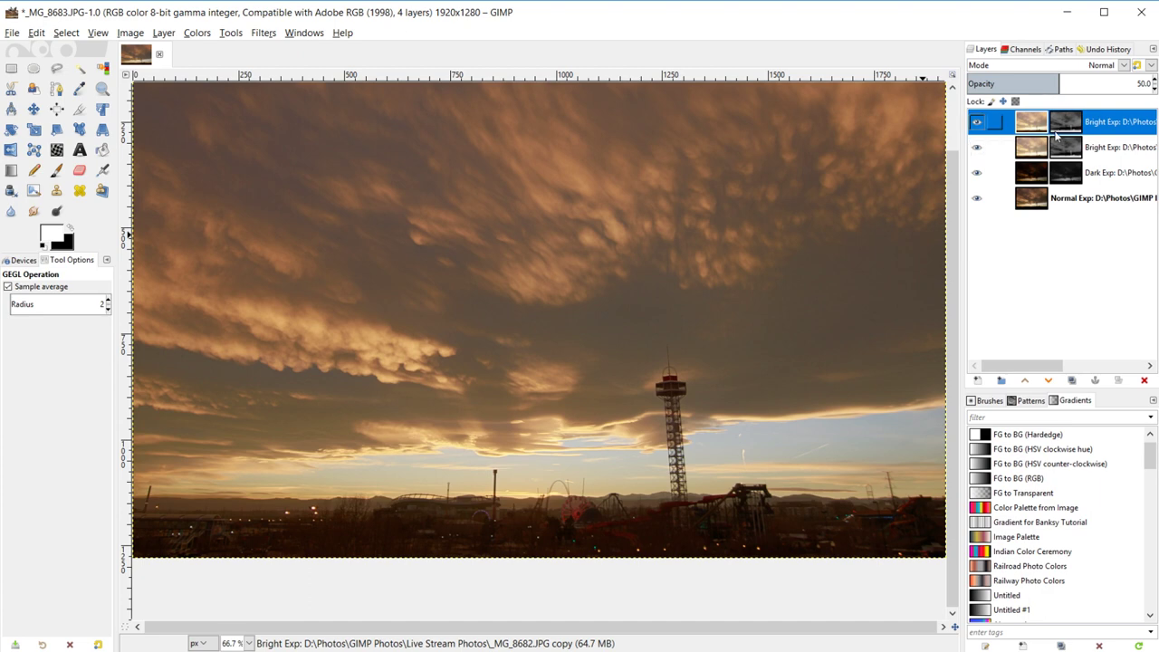
left_click(1071, 119)
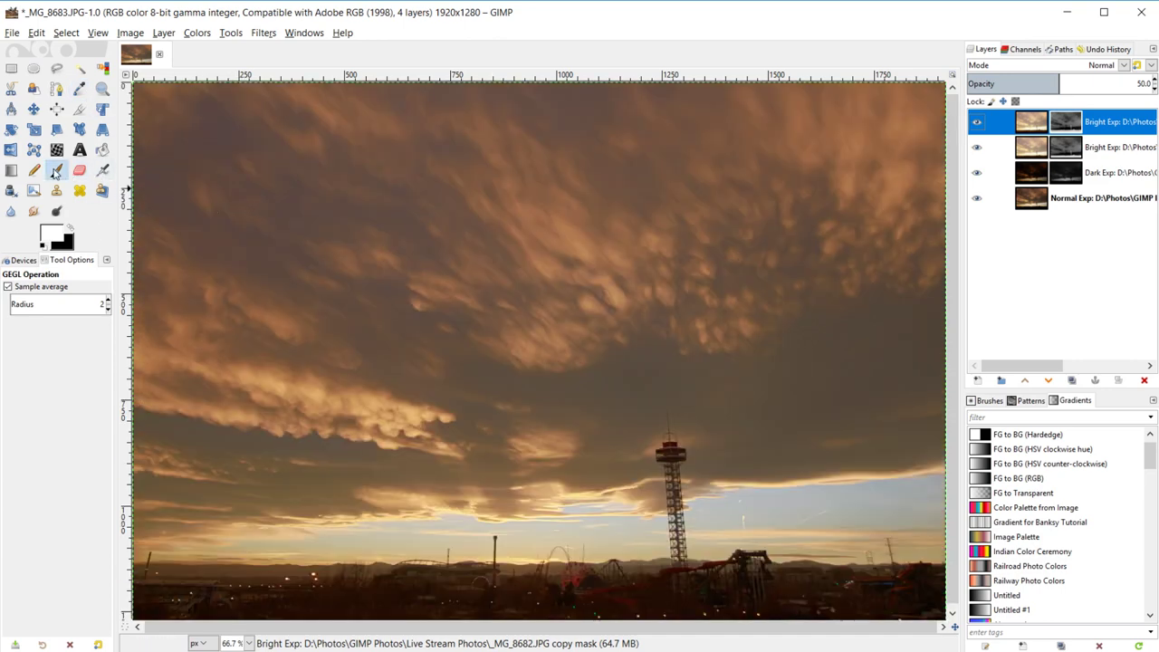
- Set up the Paintbrush with black as the foreground colour and a brush size of 454.12
left_click(55, 172)
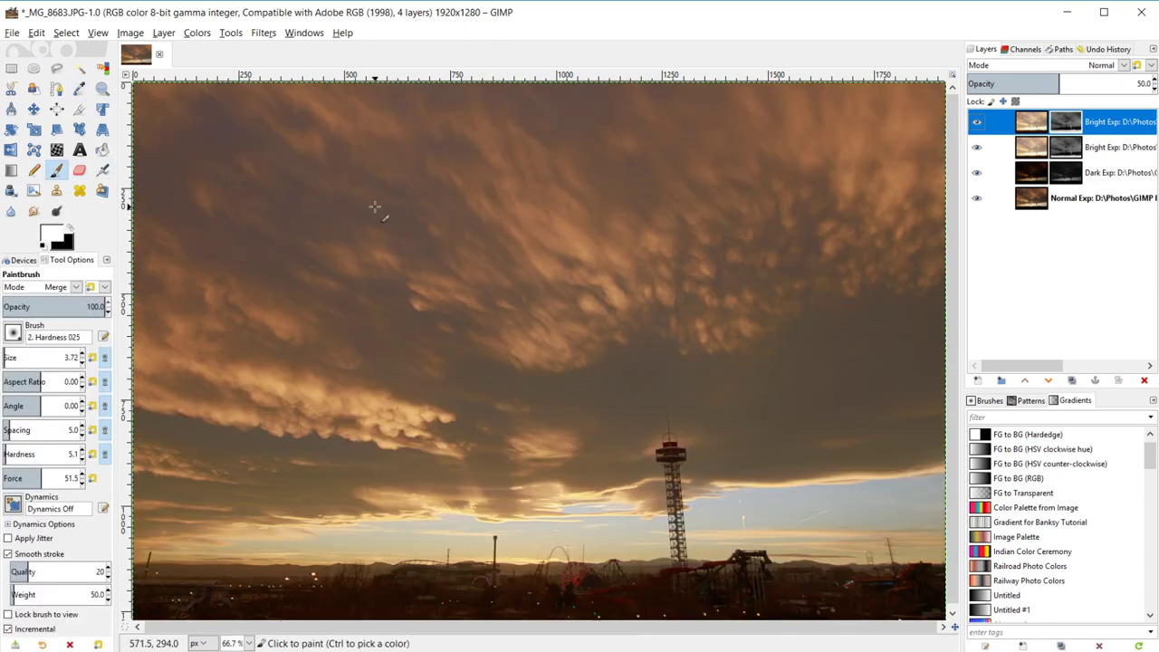
left_click(73, 228)
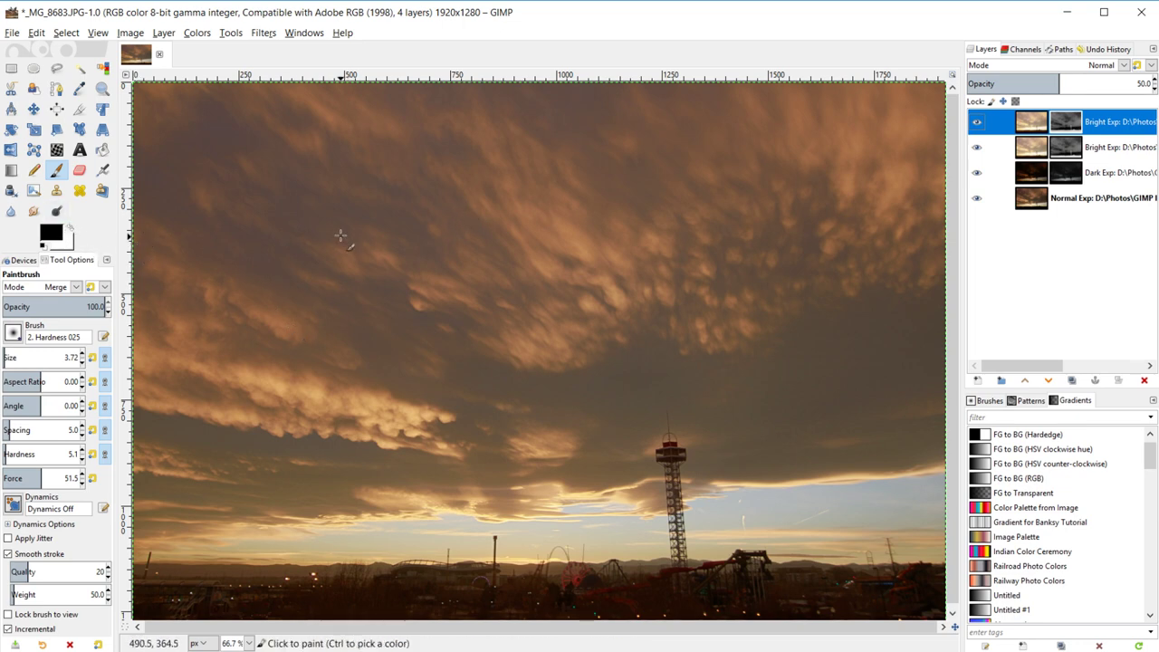
left_click_drag(20, 358, 53, 357)
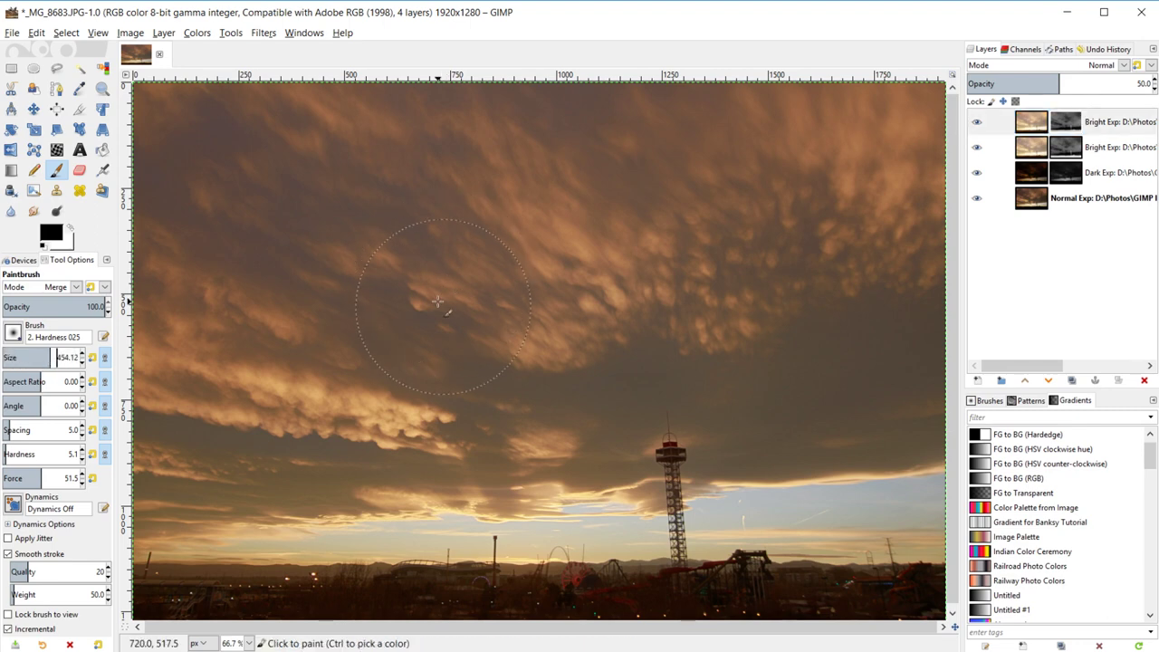
- Paint the sky black on the layer mask of the topmost bright exposure layer, leaving the foreground along the horizon
left_click(1071, 125)
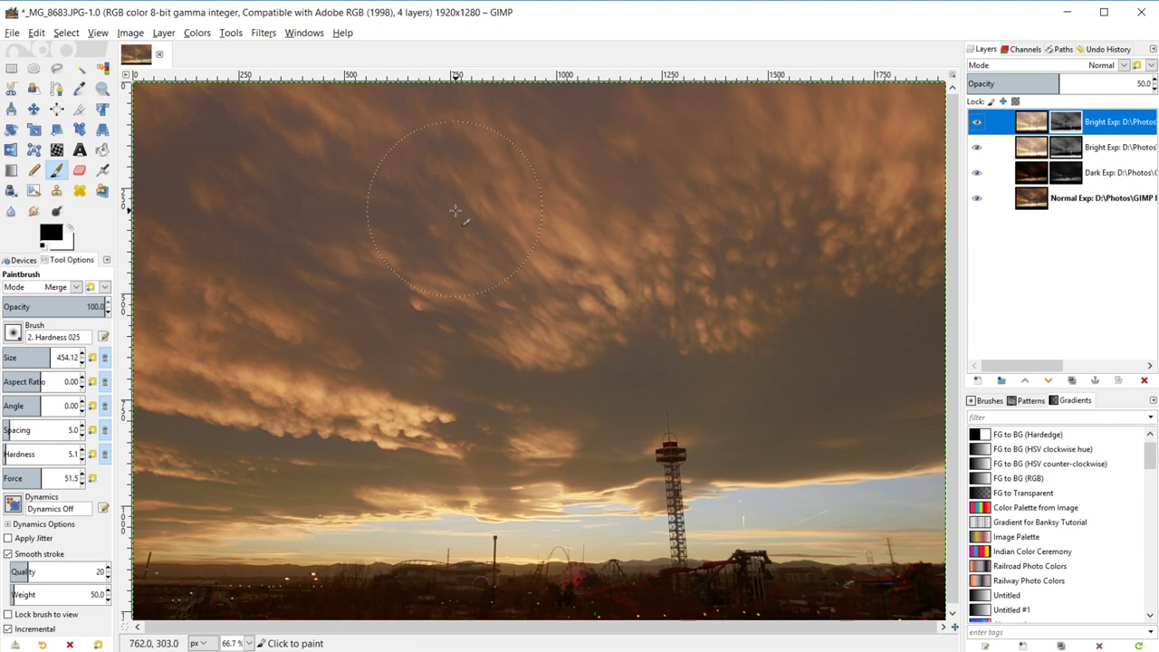
scroll(457, 213, "down", 3, "ctrl")
scroll(425, 217, "up", 3, "ctrl")
scroll(471, 260, "down", 1, "ctrl")
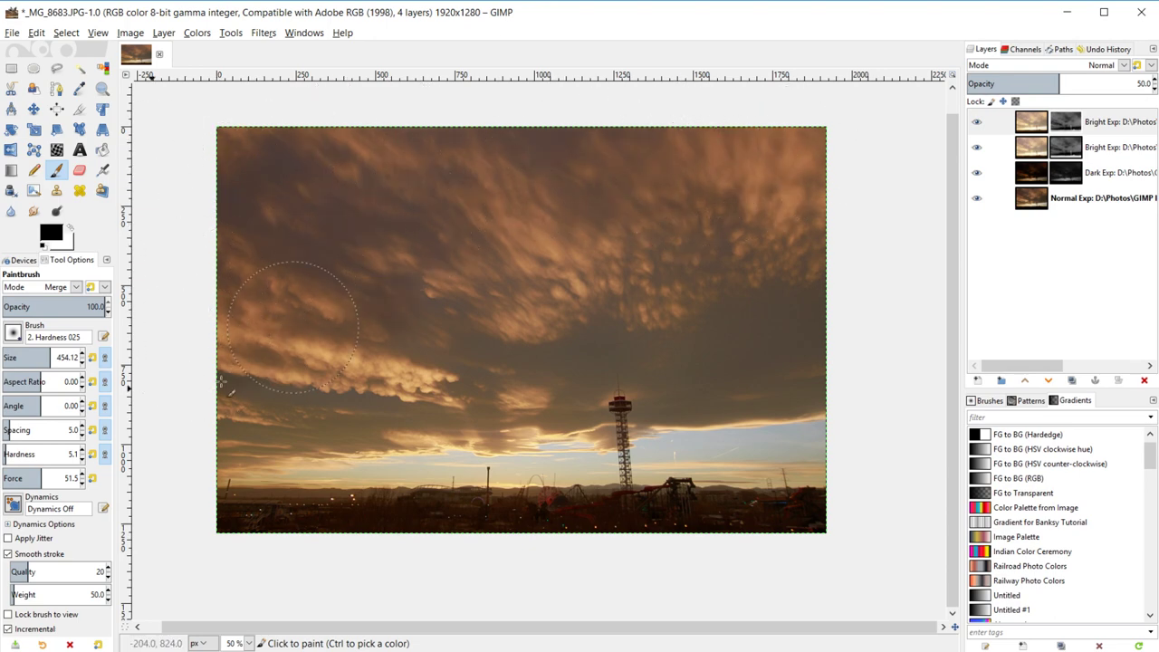
mouse_move(469, 387)
left_mouse_down()
mouse_move(460, 316)
mouse_move(616, 316)
mouse_move(796, 244)
left_mouse_up()
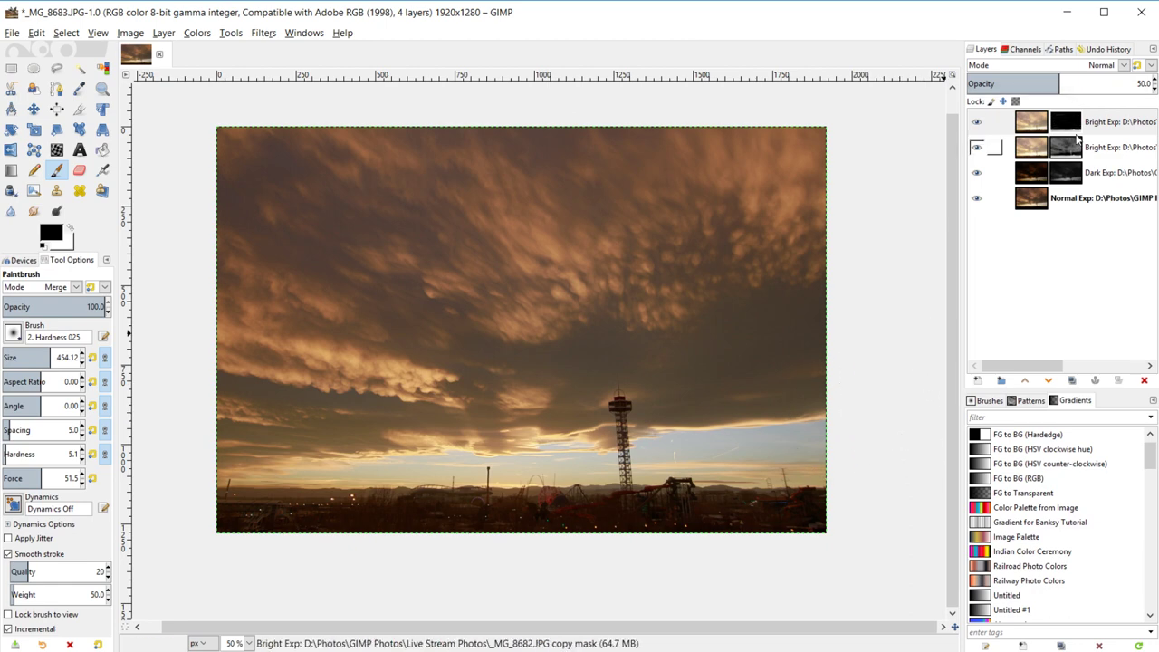
- Raise the exposure of the topmost bright layer's image, not its mask, to 1.000, comparing the preview before applying
left_click(1071, 126)
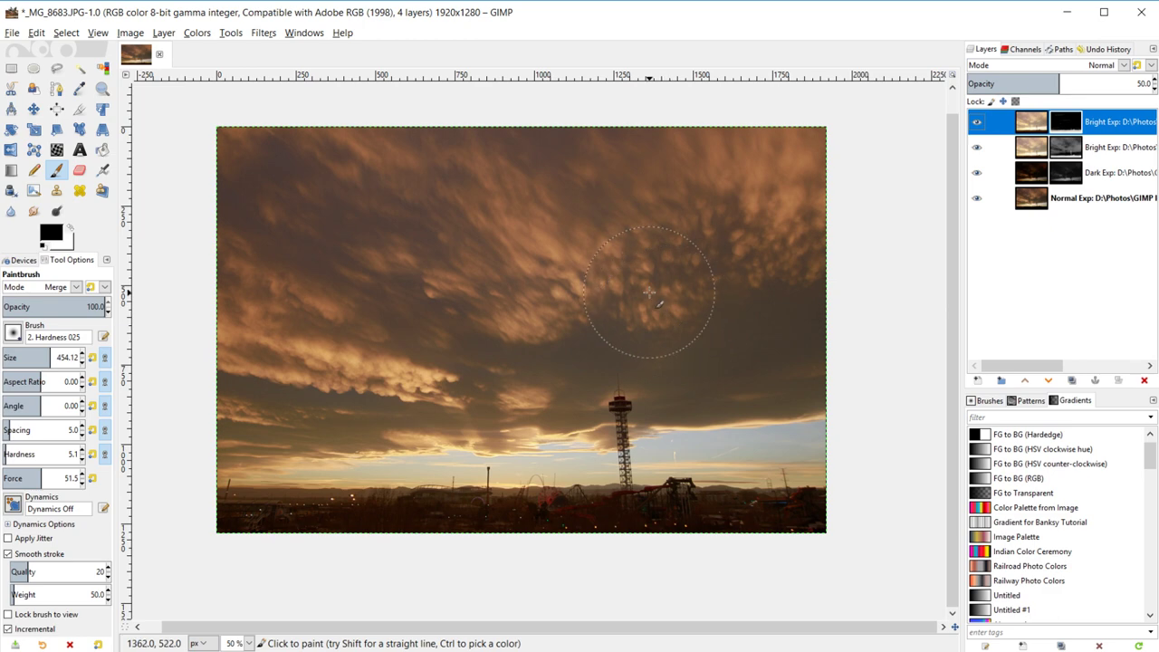
left_click(1032, 126)
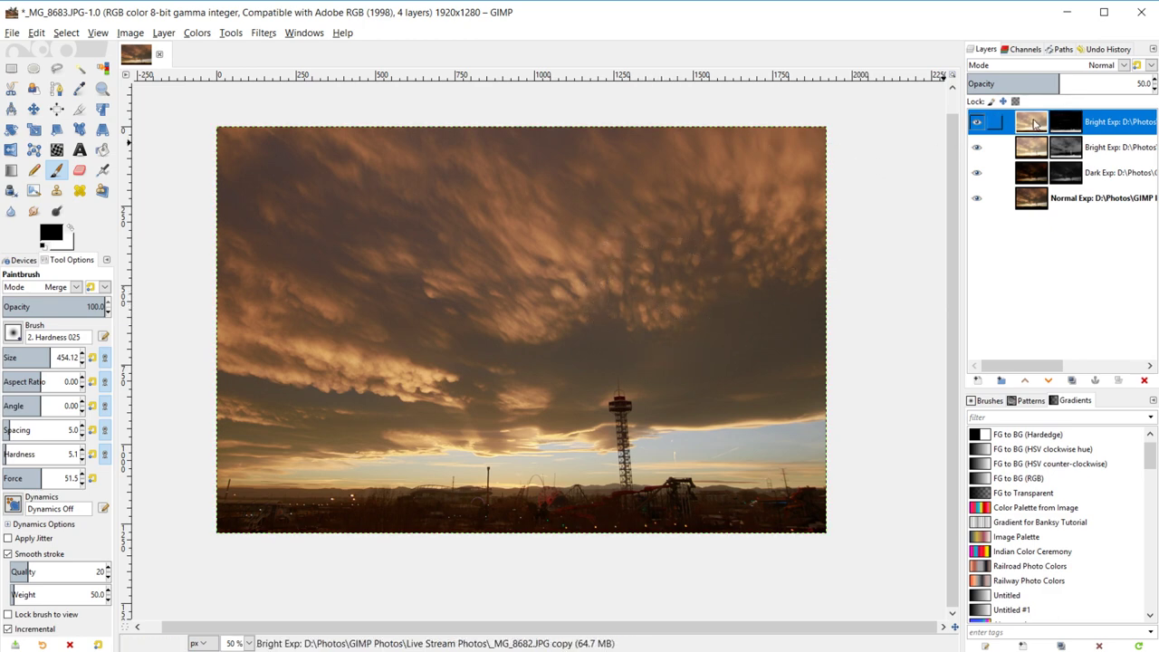
left_click(1068, 129)
left_click(1041, 129)
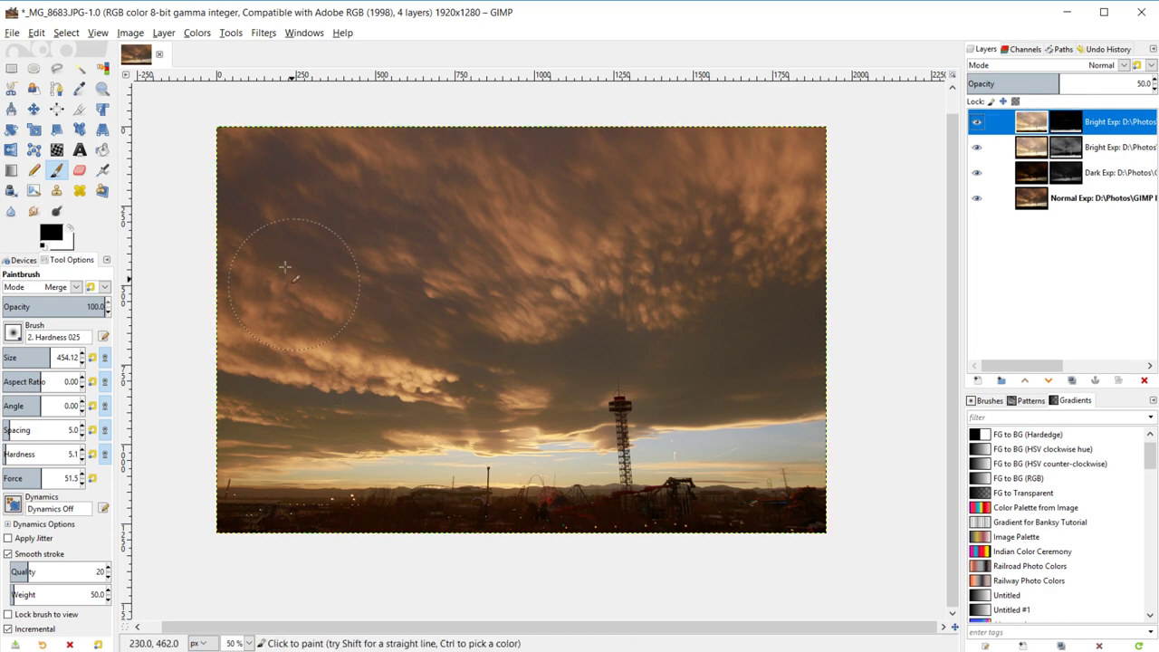
left_click(194, 33)
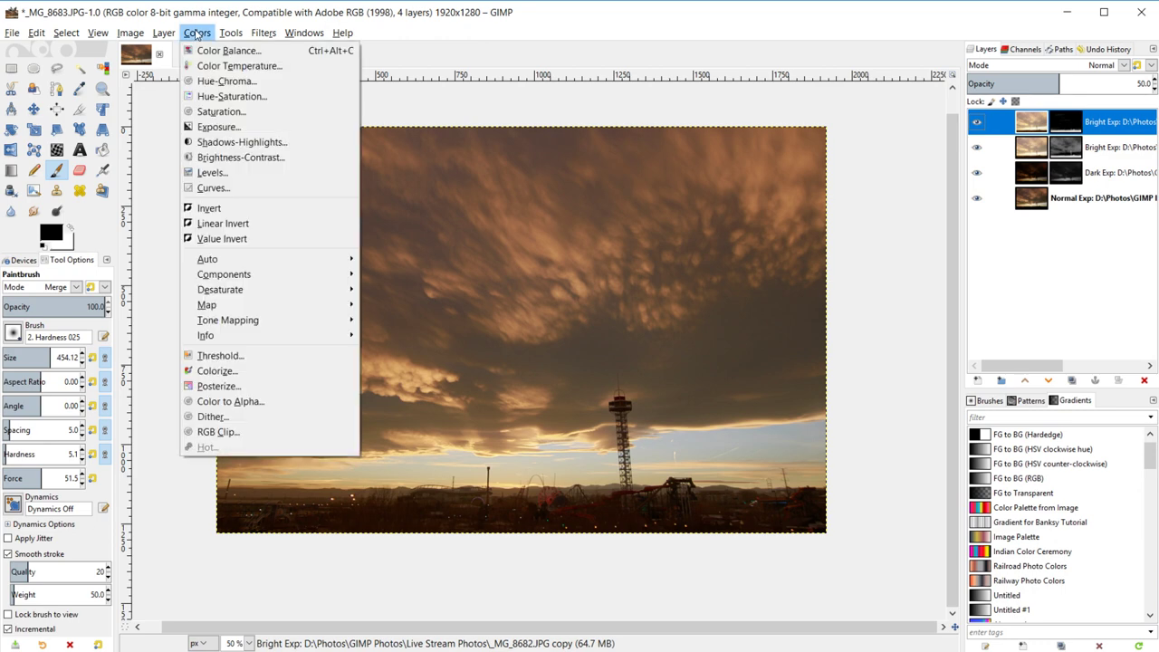
left_click(208, 127)
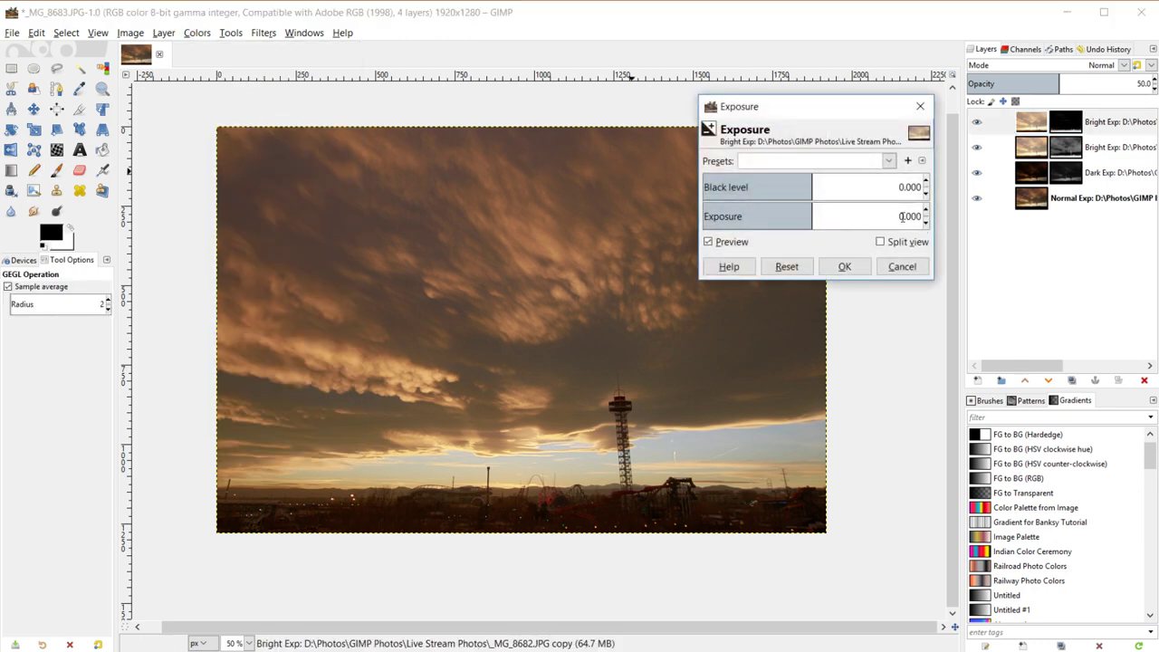
left_click_drag(902, 215, 899, 215)
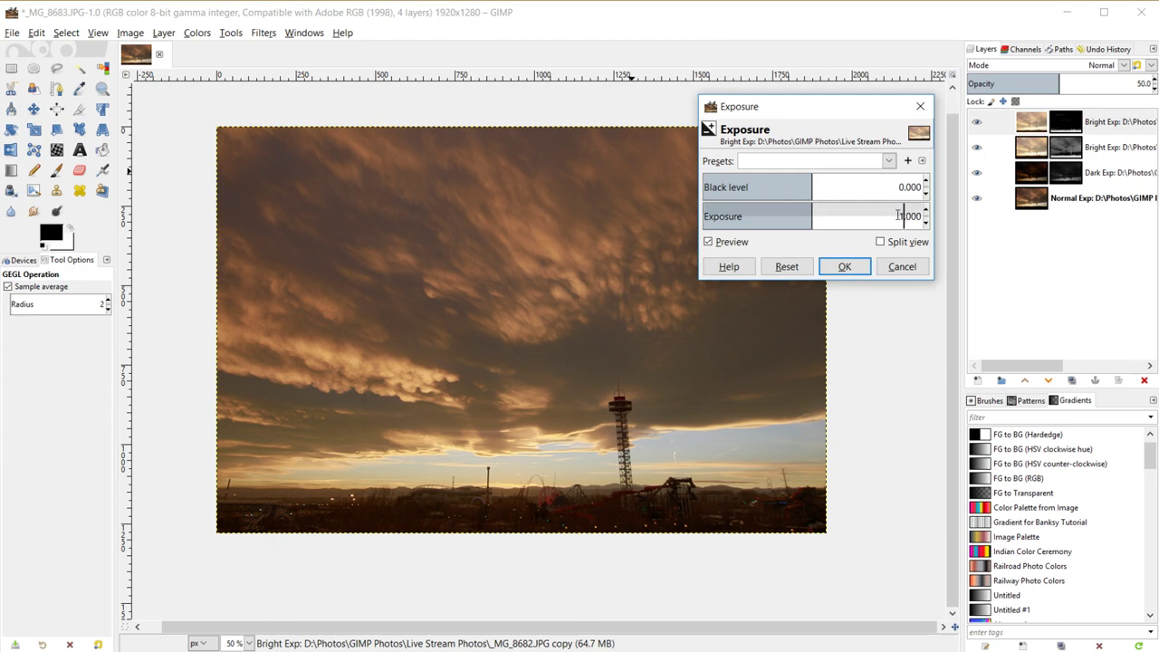
type("1")
key("Return")
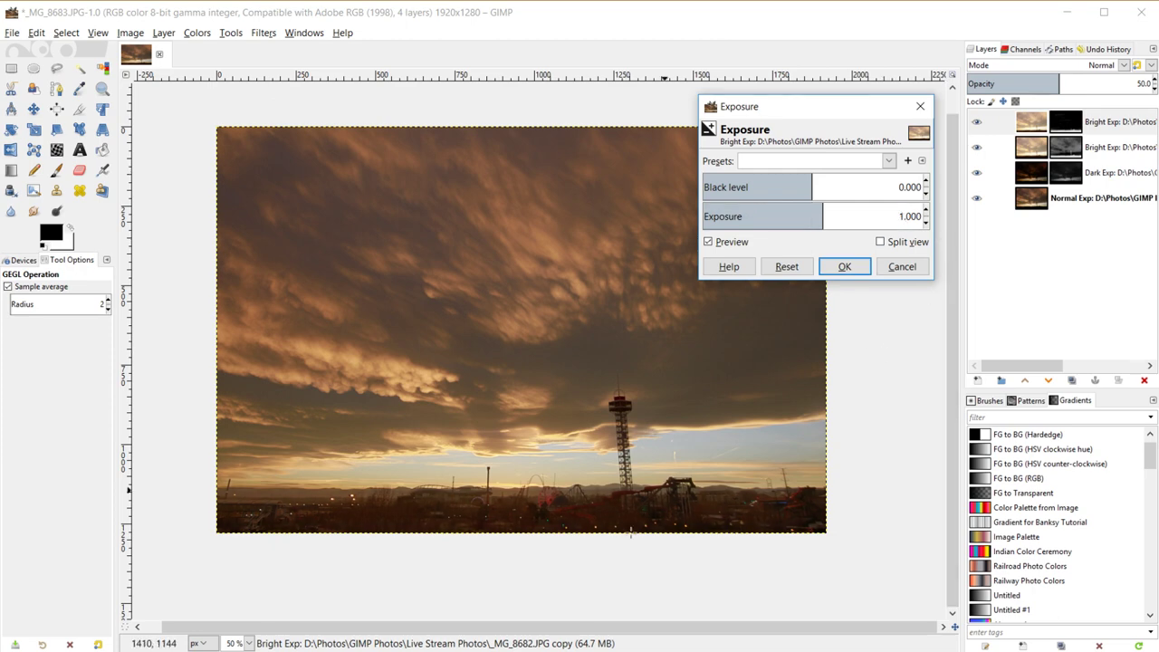
left_click(708, 242)
left_click(708, 242)
left_click(843, 267)
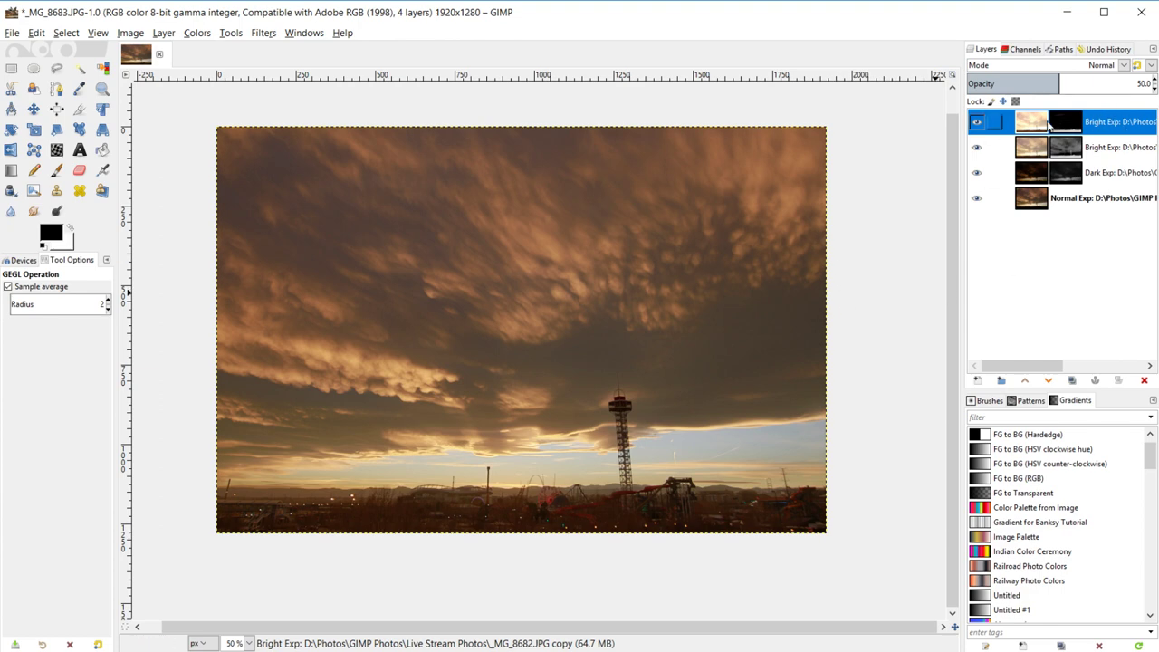
- Set the opacity of the topmost bright exposure layer to 89.7
left_click_drag(1061, 82, 1155, 80)
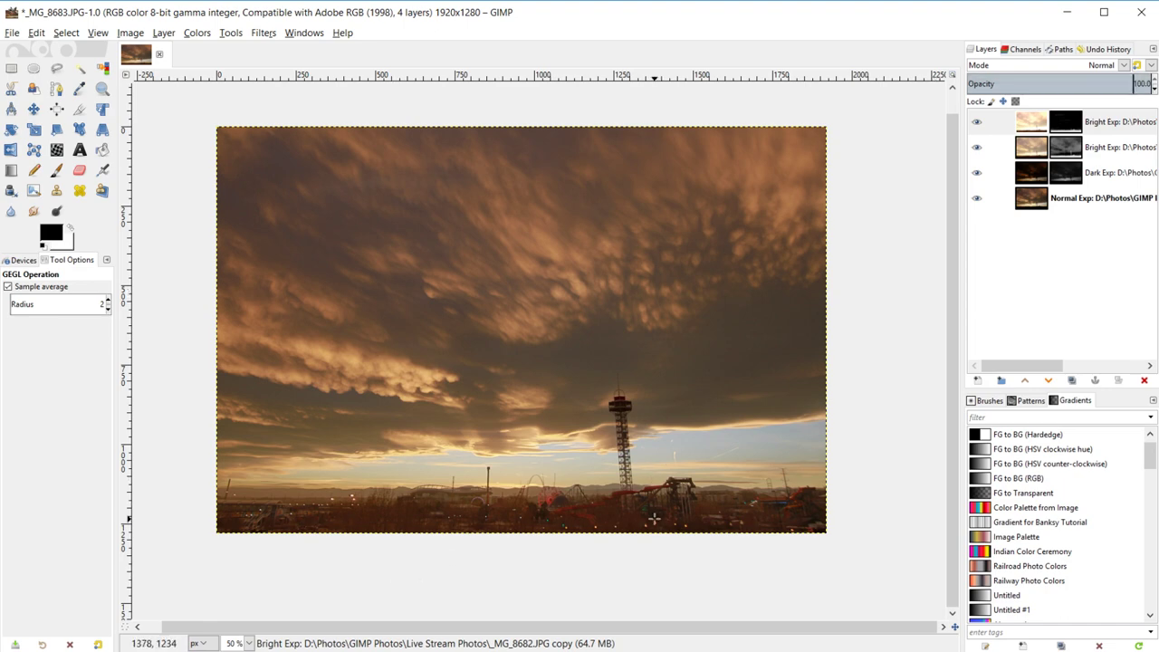
mouse_move(1145, 82)
left_mouse_down()
mouse_move(1123, 85)
mouse_move(1134, 83)
left_mouse_up()
scroll(601, 462, "up", 3, "ctrl")
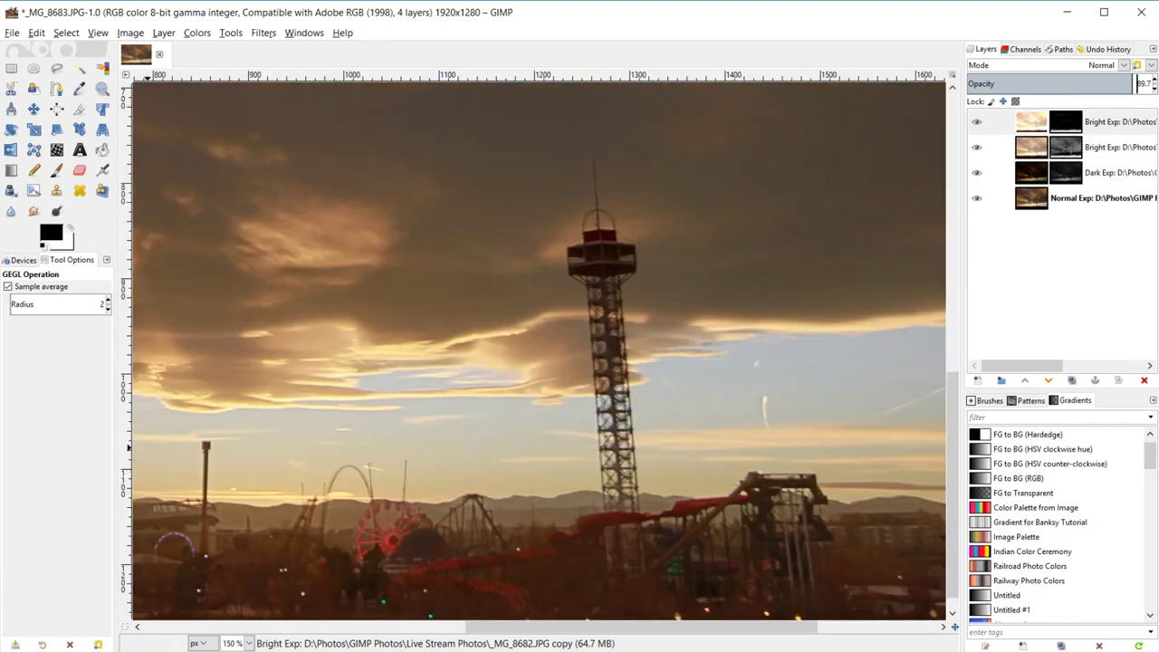
- Set the Paintbrush size to 10.86 and examine the tower closely from its antenna down to the base
left_click(56, 169)
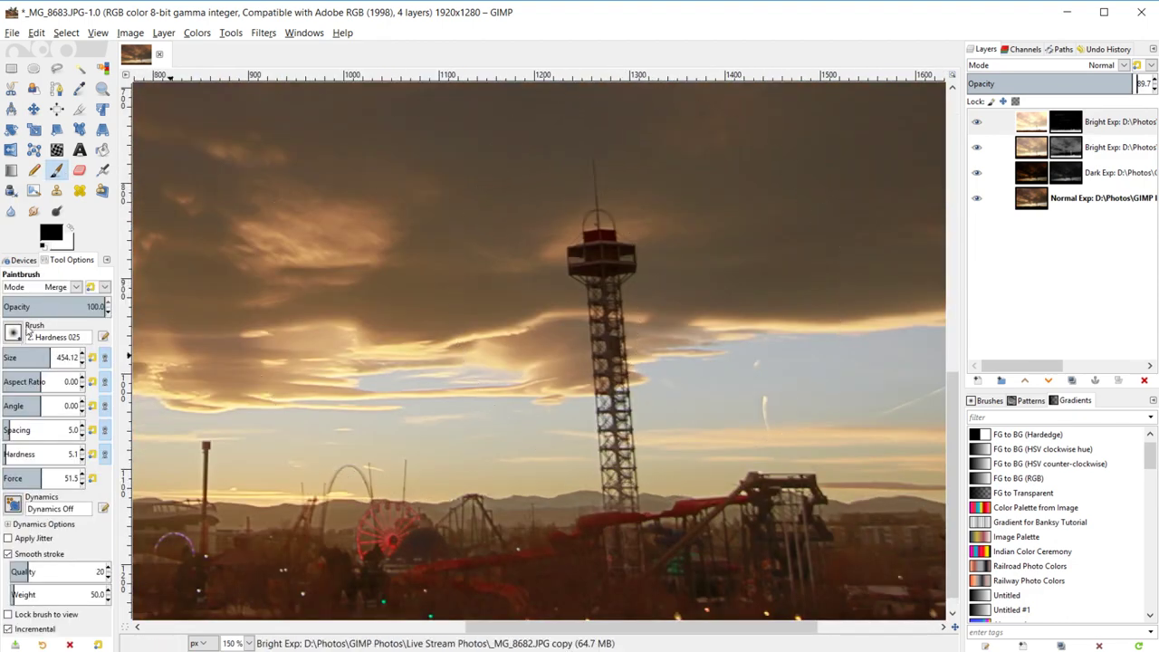
left_click_drag(54, 357, 8, 356)
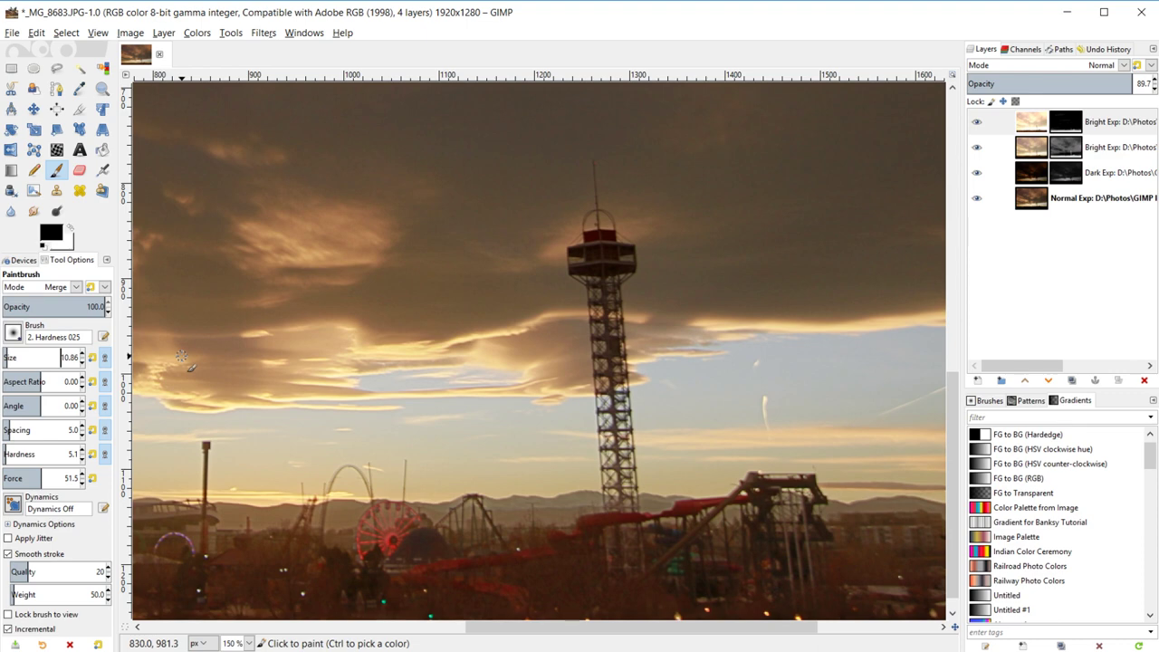
scroll(602, 306, "up", 3)
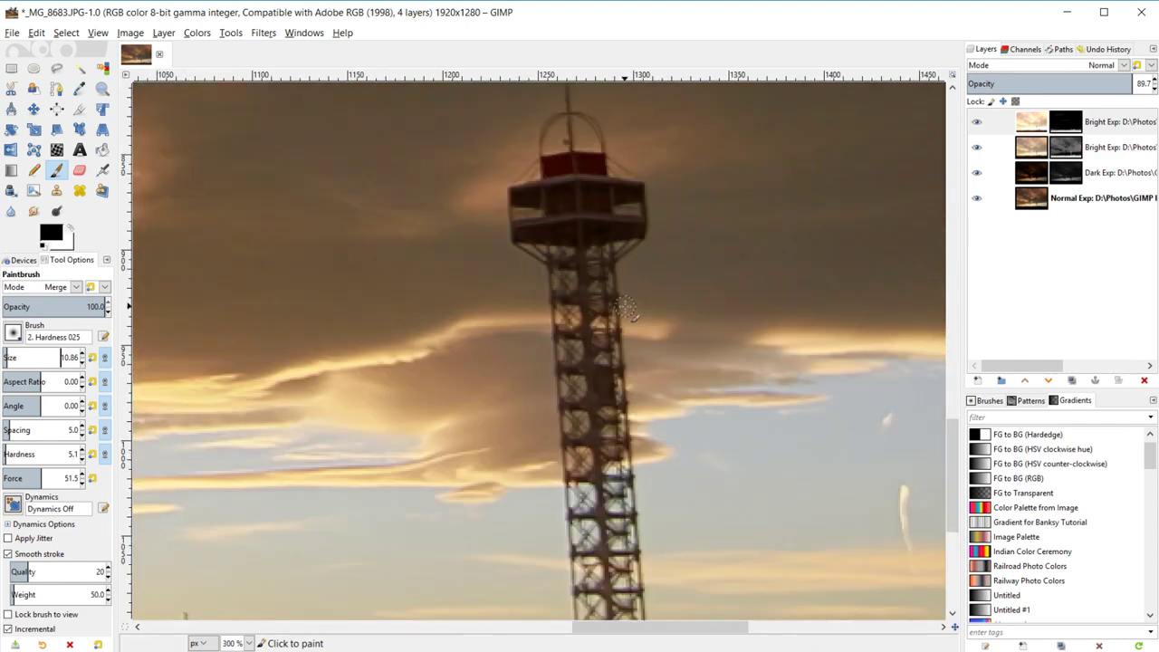
scroll(595, 259, "up", 1)
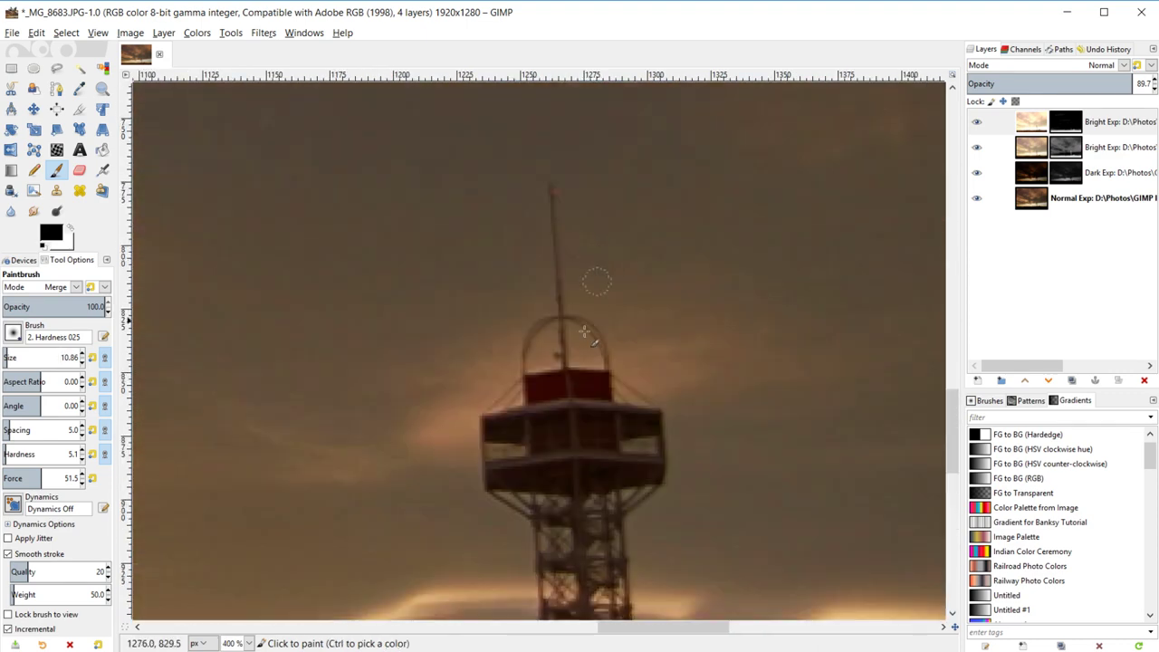
scroll(562, 483, "up", 1)
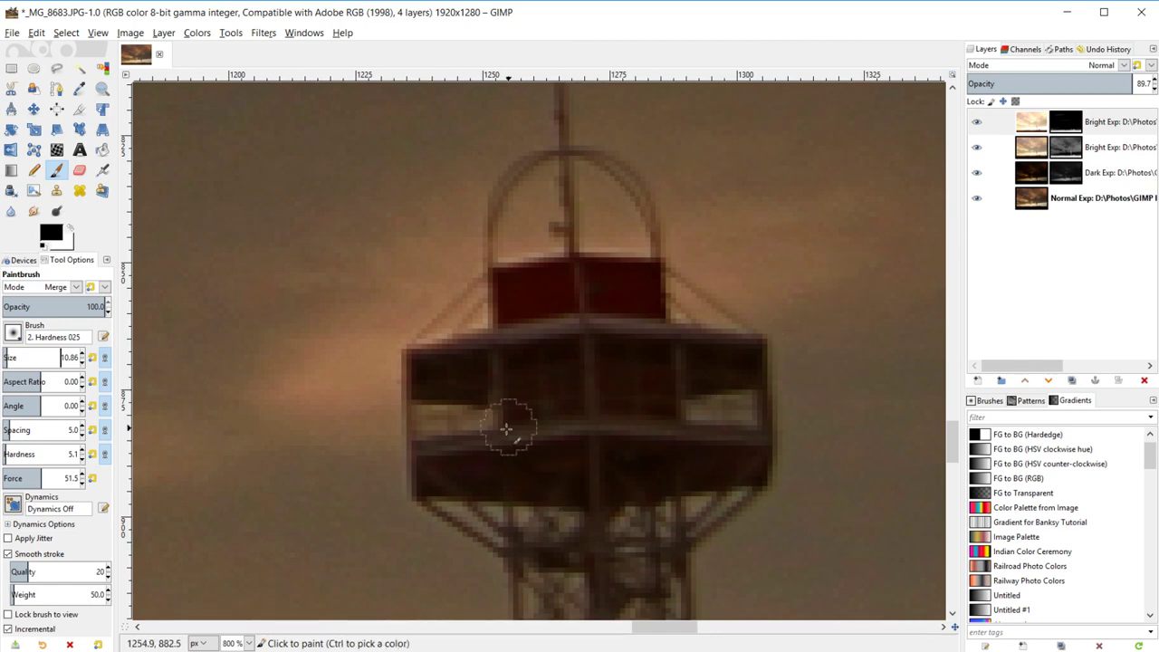
scroll(517, 426, "down", 3)
scroll(525, 449, "down", 5)
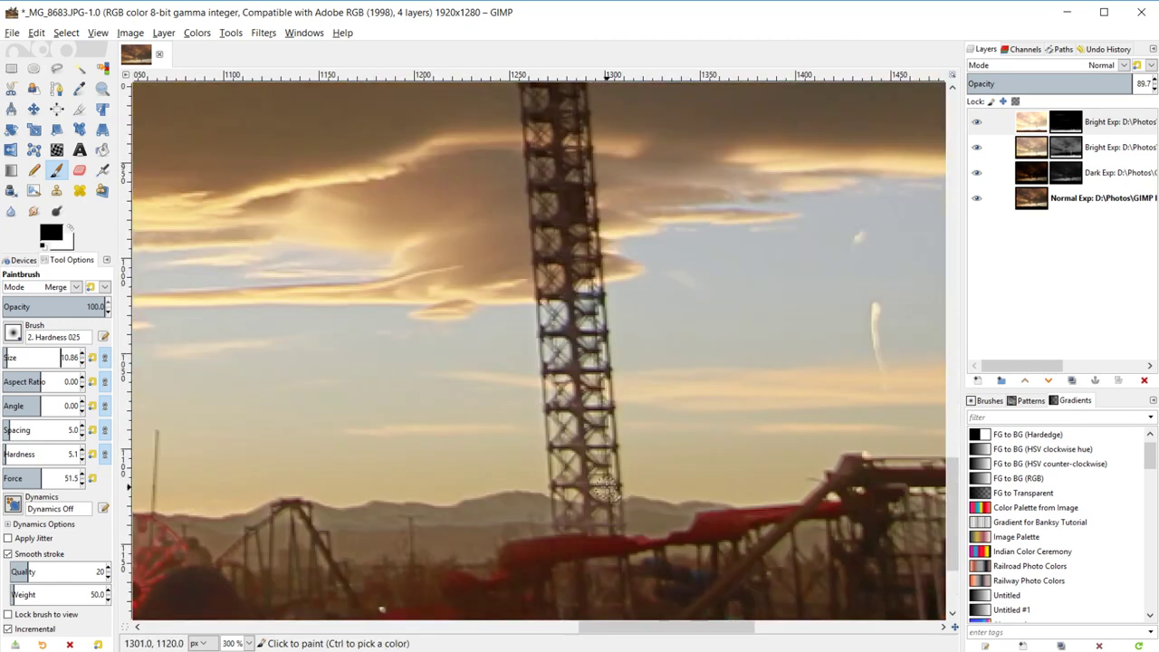
scroll(608, 489, "up", 4)
scroll(606, 391, "down", 5)
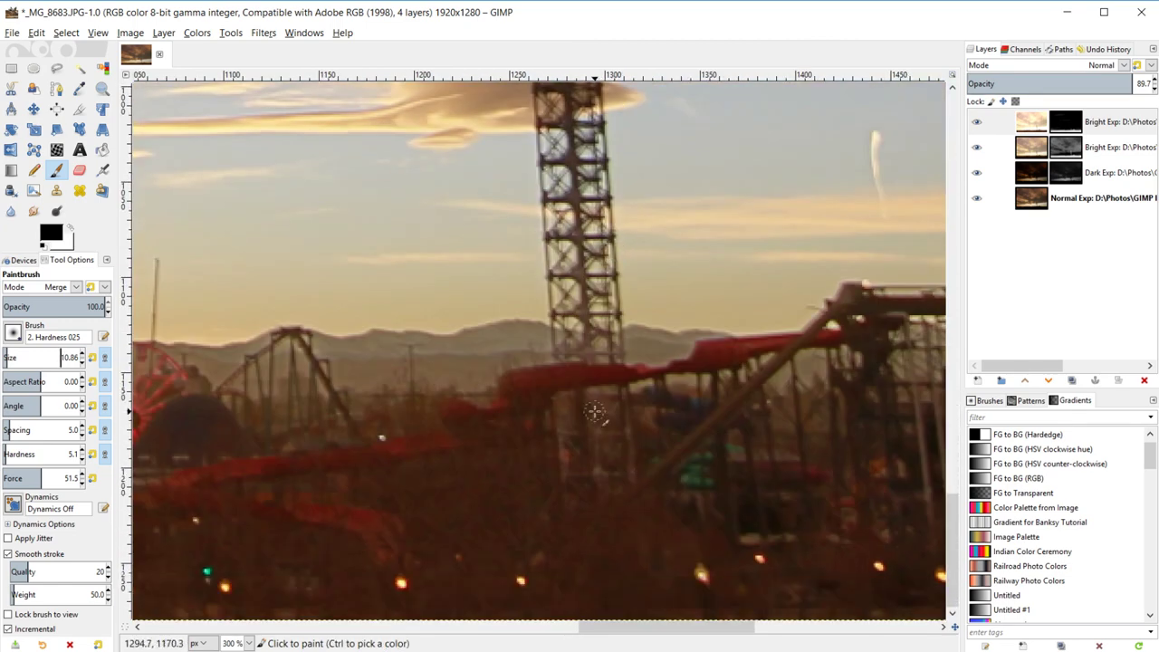
scroll(620, 340, "up", 3)
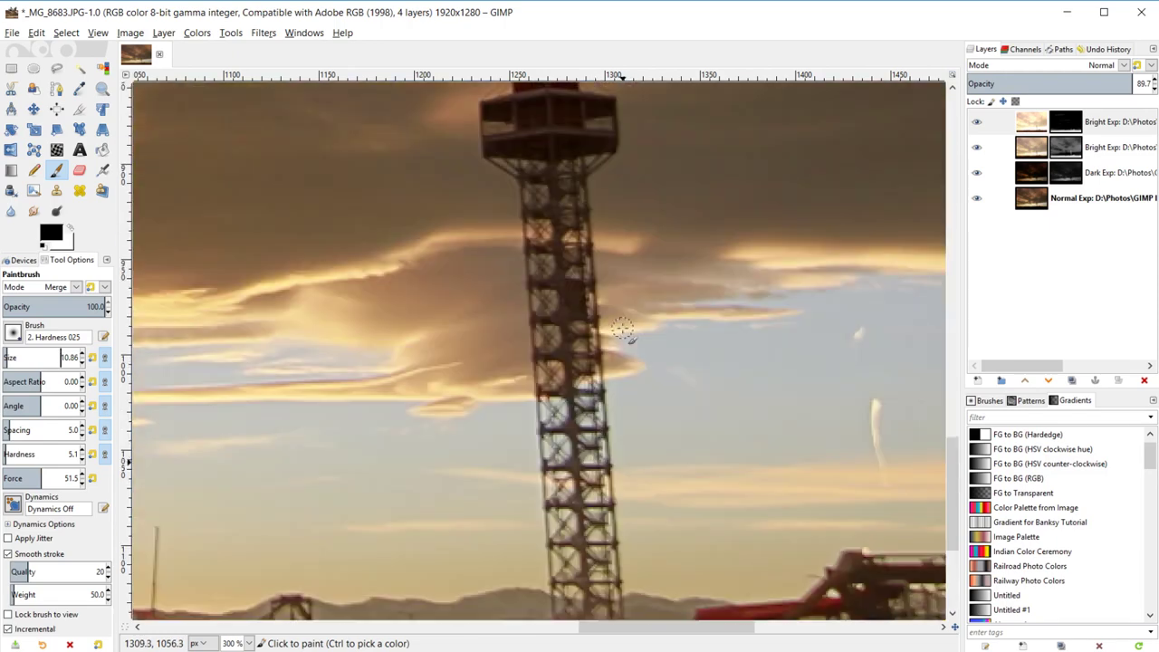
scroll(558, 335, "up", 4)
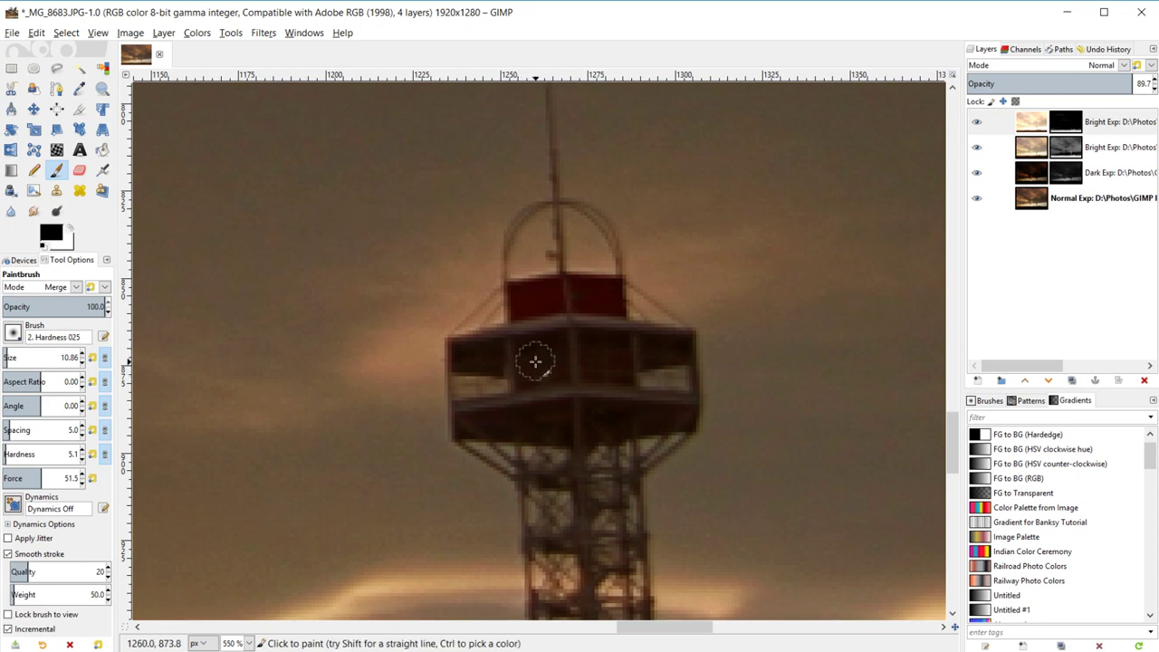
- Paint a white stroke over the centre of the tower's cabin with the topmost layer's mask active, and check the undo history
key("x")
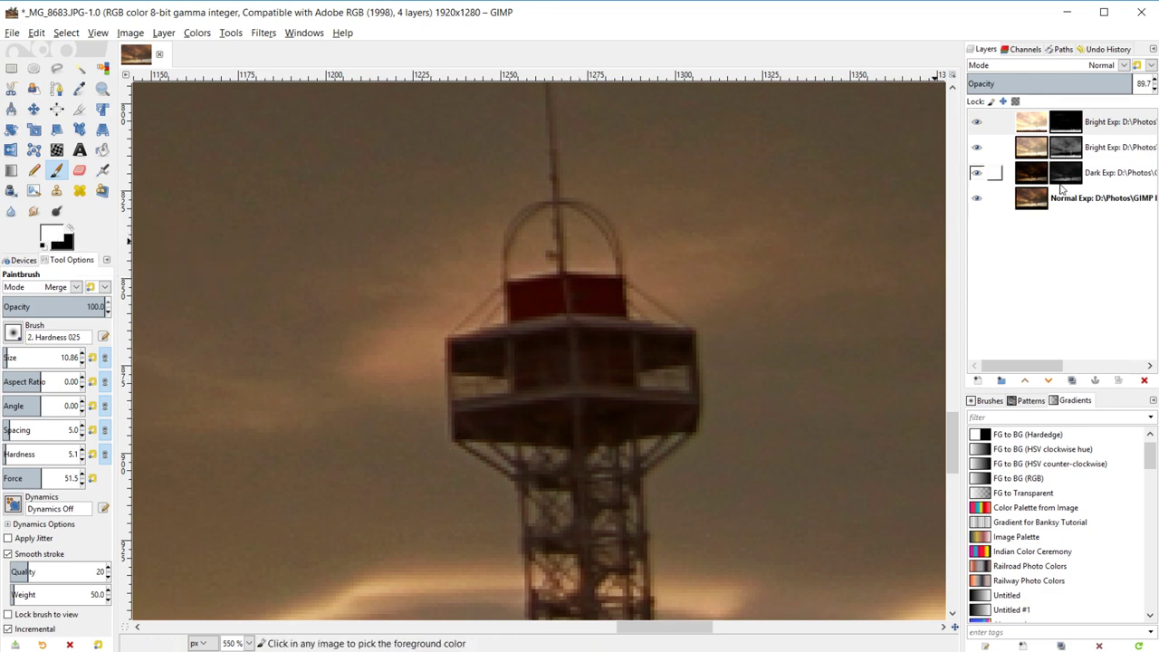
left_click(1071, 127)
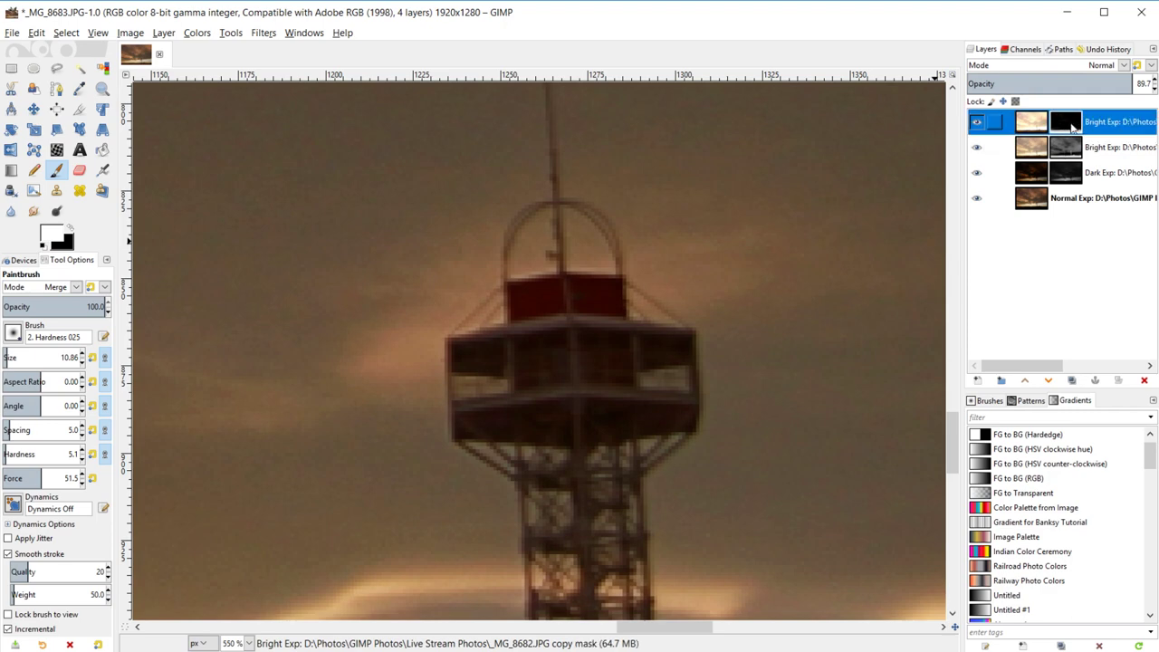
mouse_move(592, 406)
left_mouse_down()
mouse_move(583, 339)
mouse_move(580, 425)
left_mouse_up()
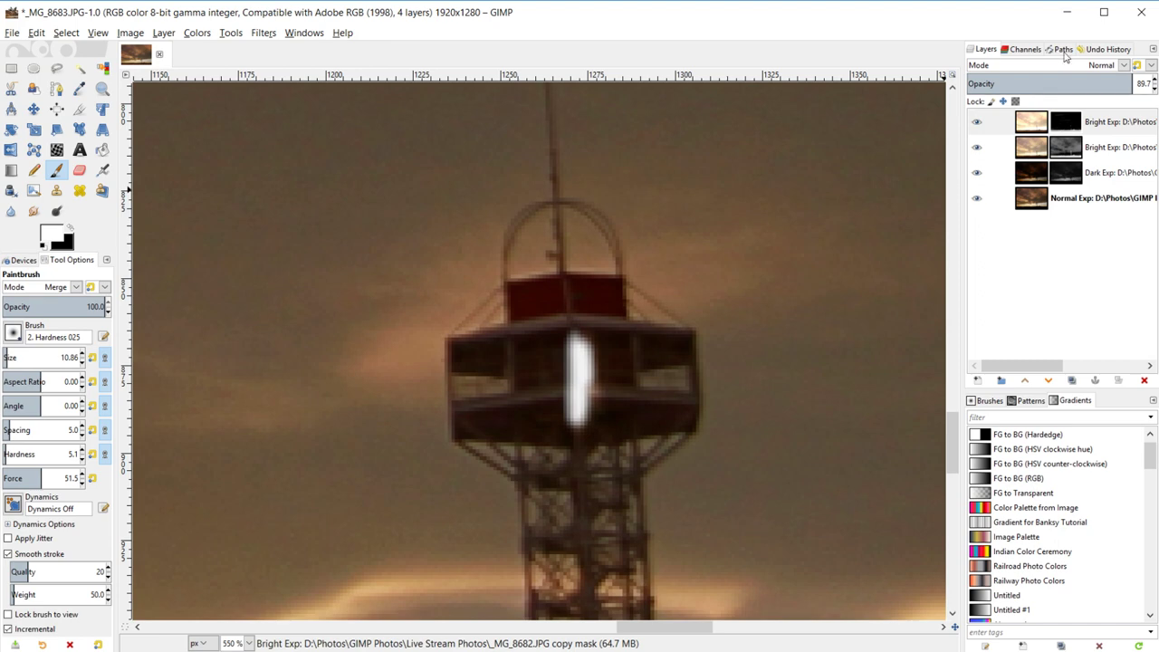
left_click(1110, 50)
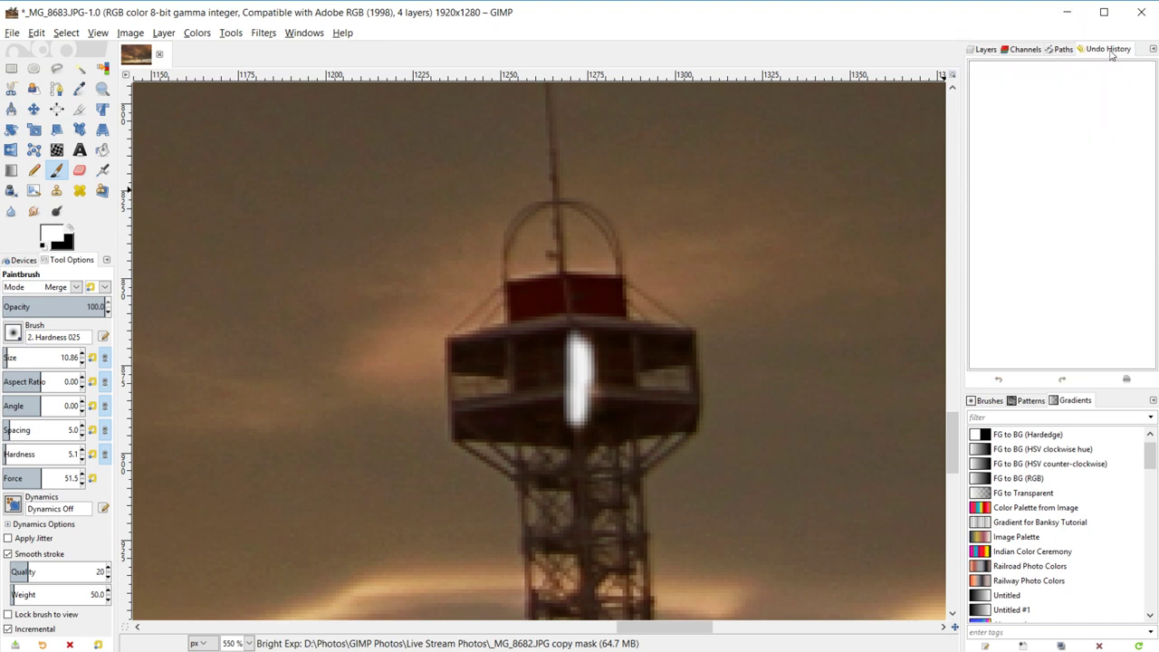
left_click(985, 50)
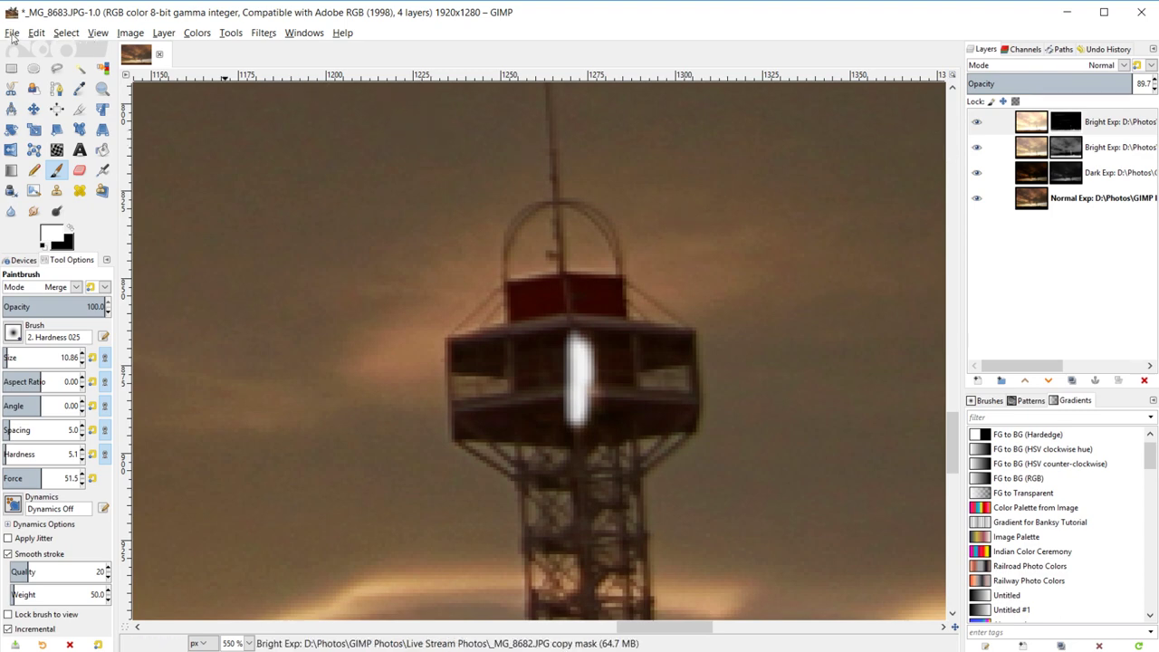
- Save the project as Exposure Blending.xcf in the Live Stream Photos folder
key("ctrl+s")
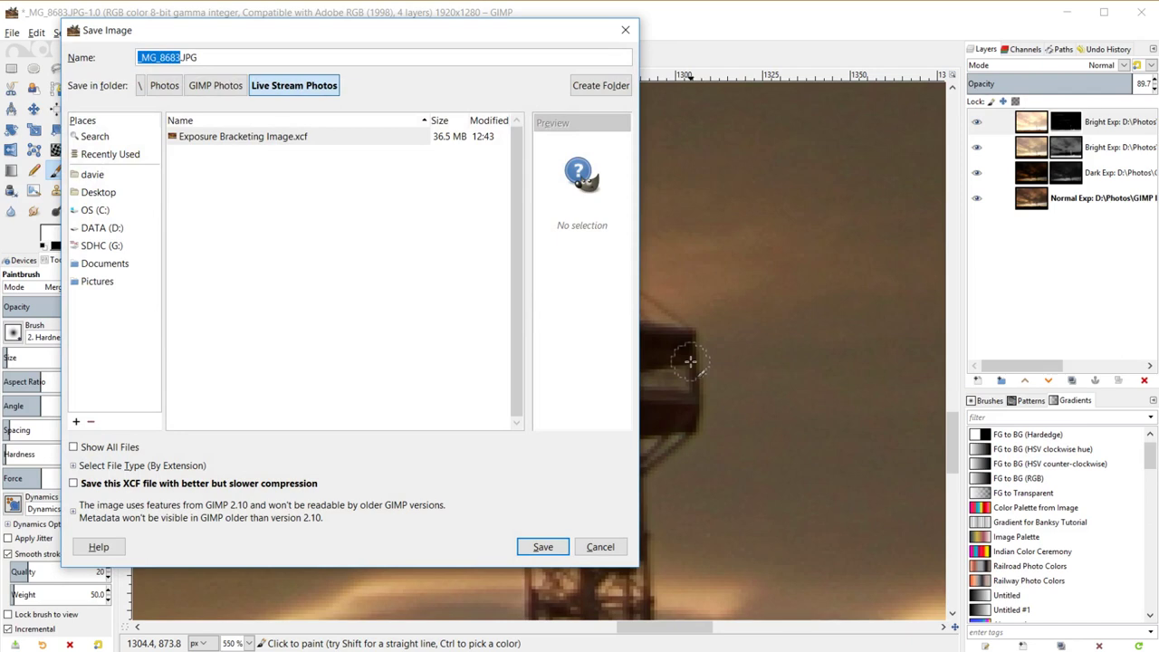
type("Exposure Blending")
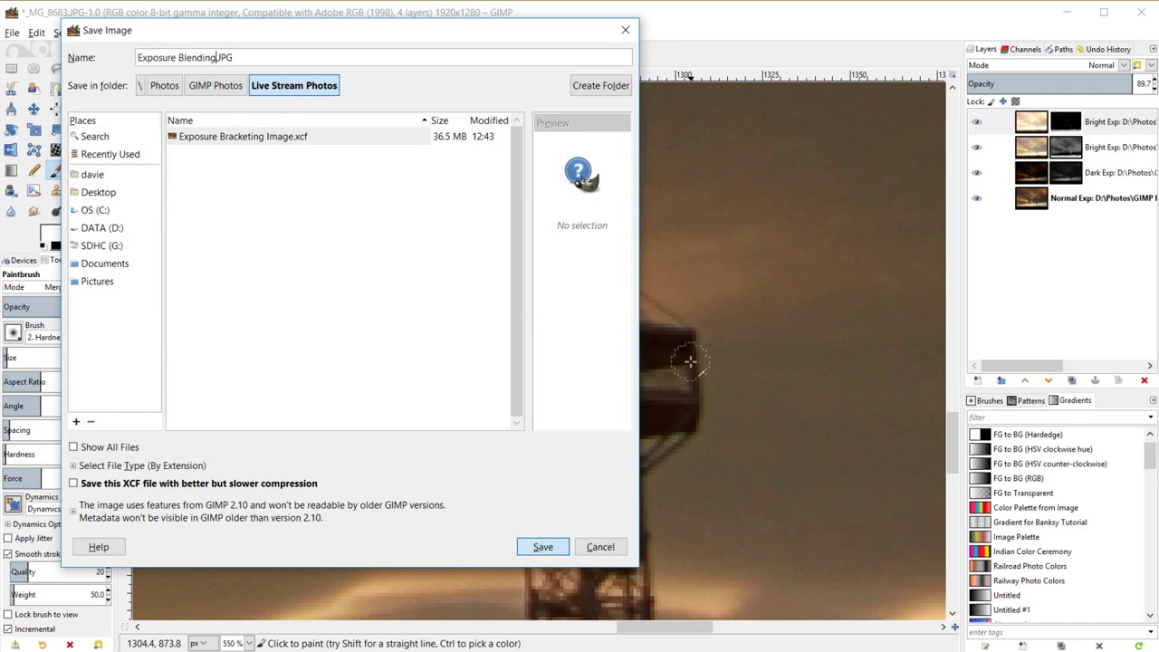
key("Return")
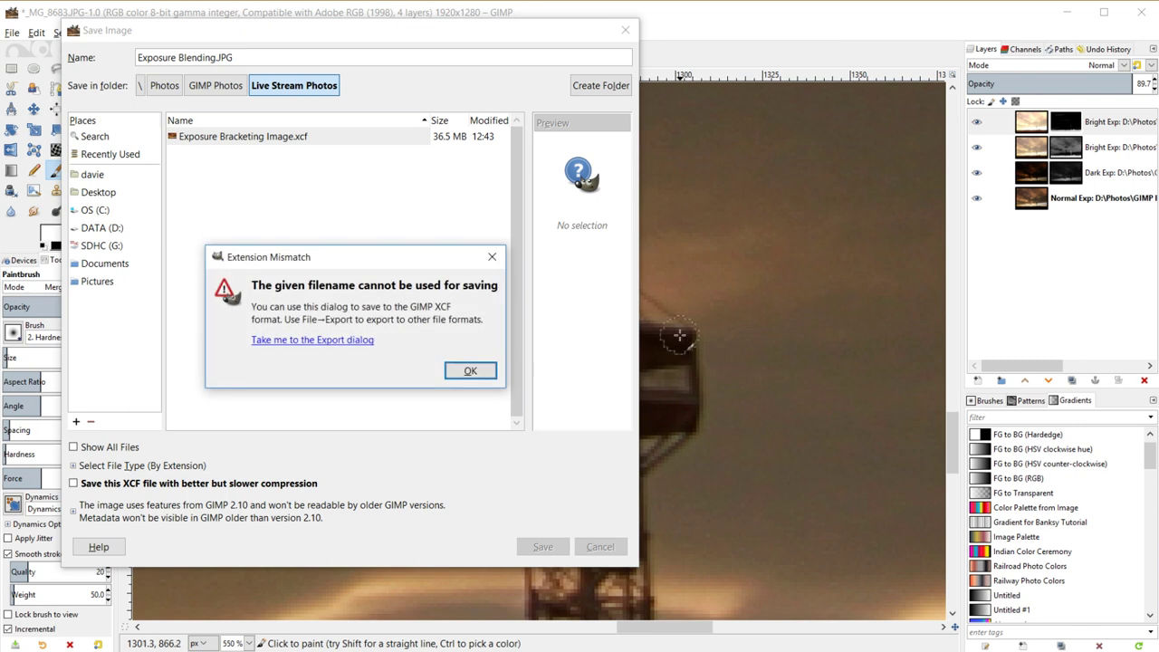
left_click(470, 371)
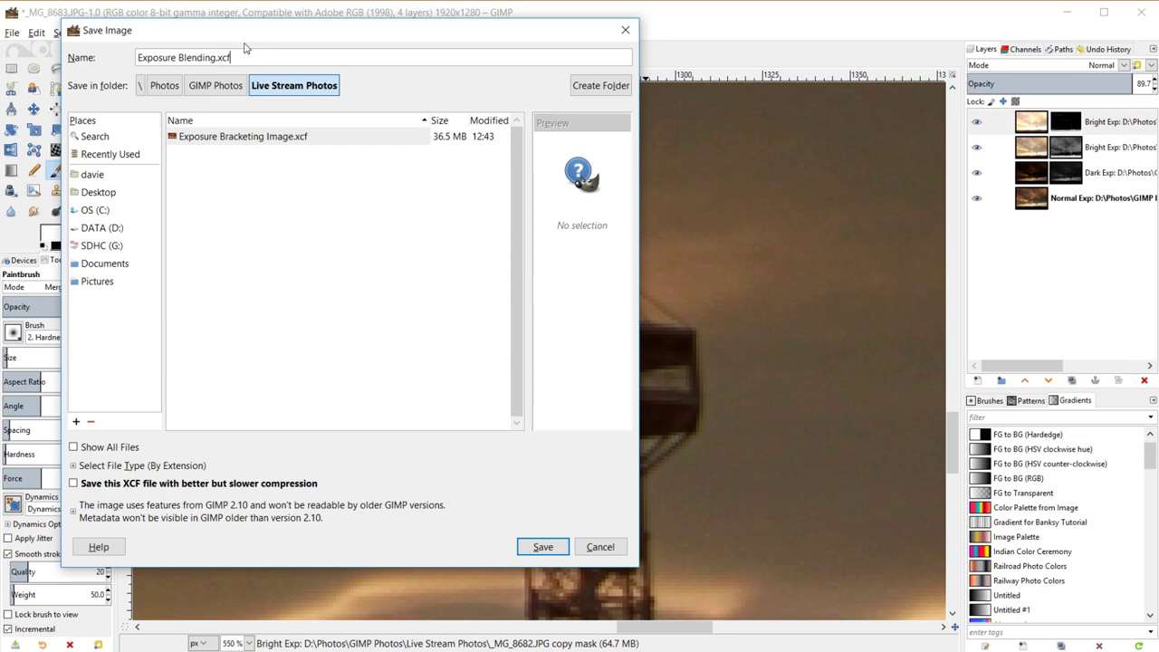
left_click(542, 546)
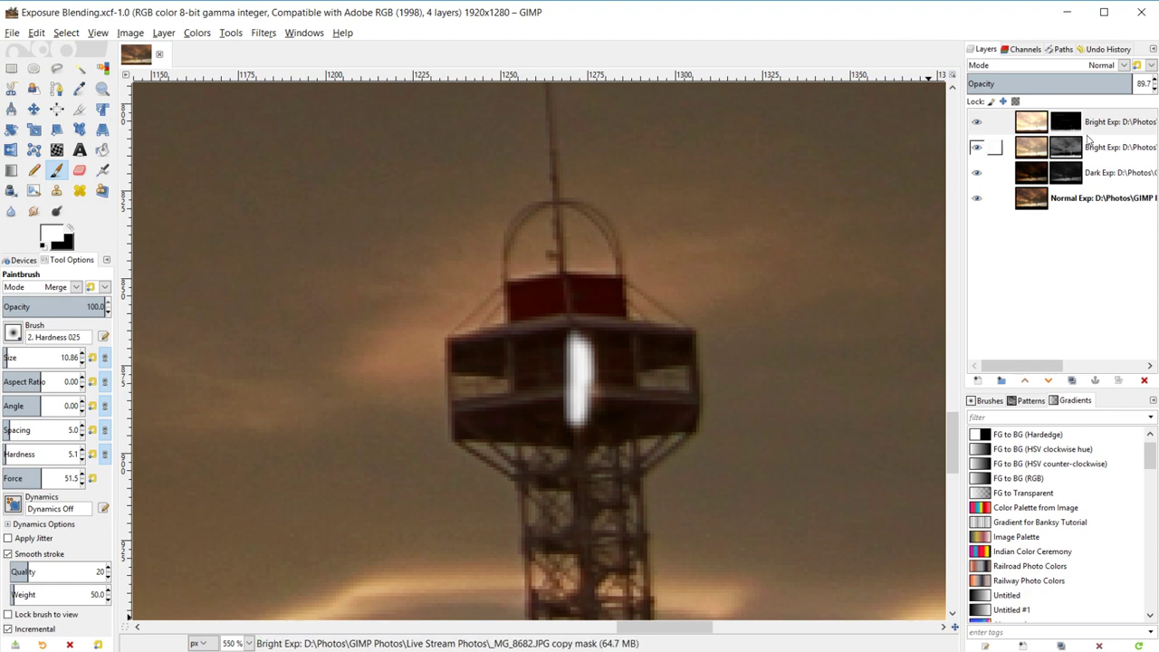
- Delete the topmost bright exposure layer, select the remaining bright exposure layer and save the project
left_click(1144, 380)
left_click(1036, 131)
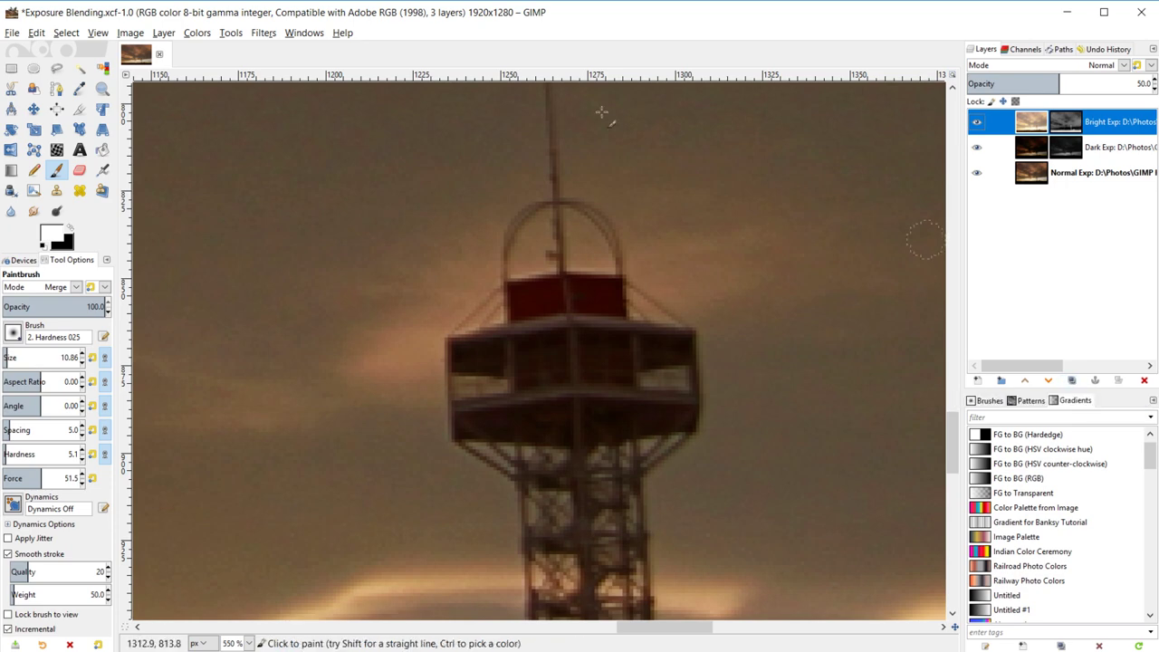
key("ctrl+s")
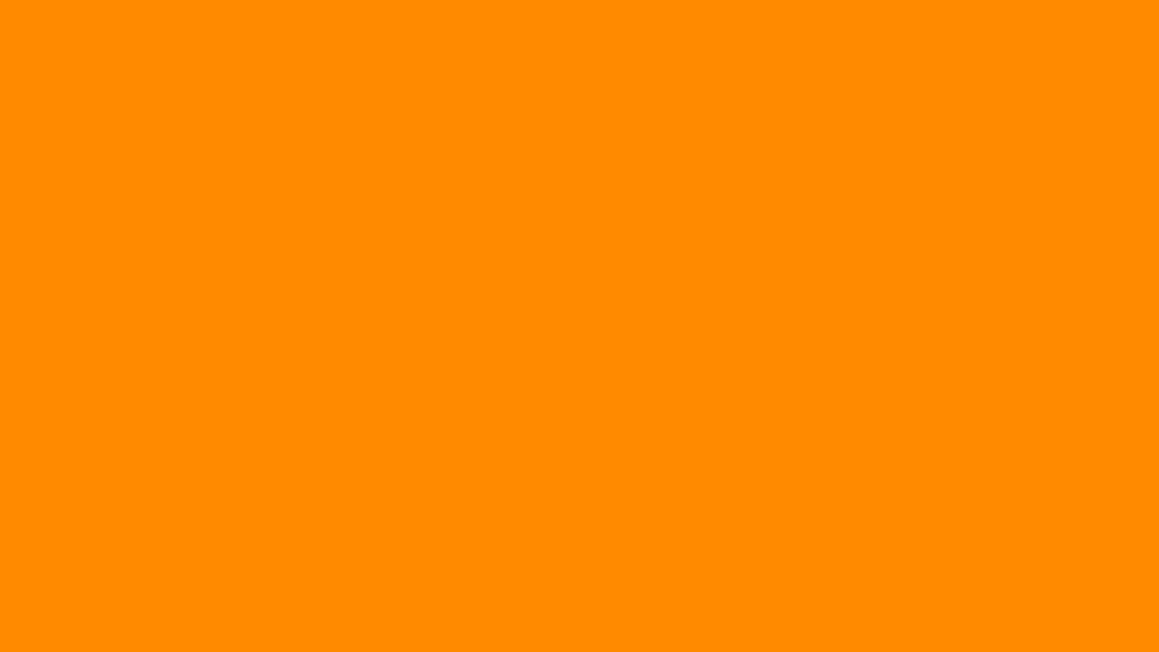
- Launch GIMP 2.10.8 again and reopen the recent project Exposure Blending.xcf
key("super+s")
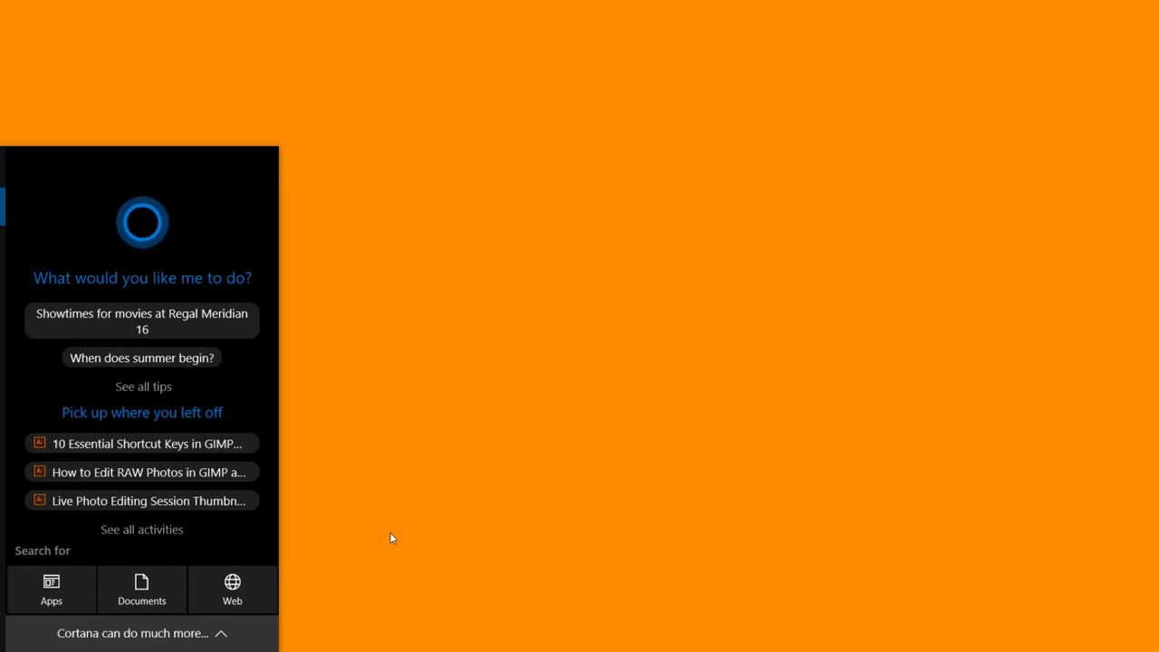
type("gimp")
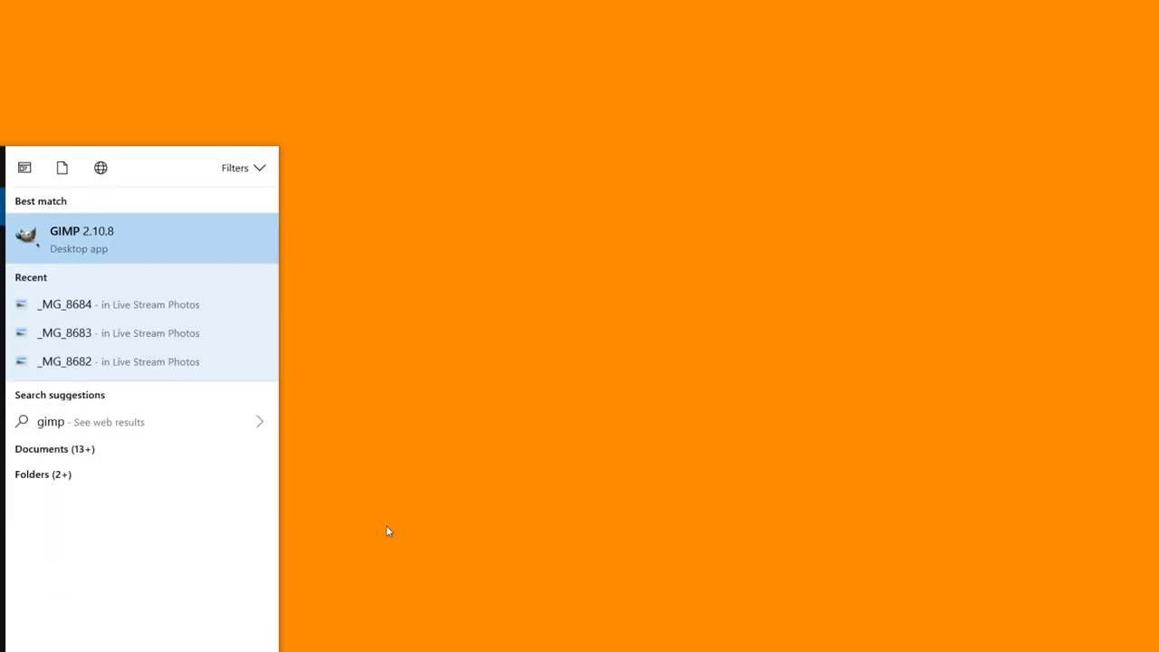
left_click(157, 237)
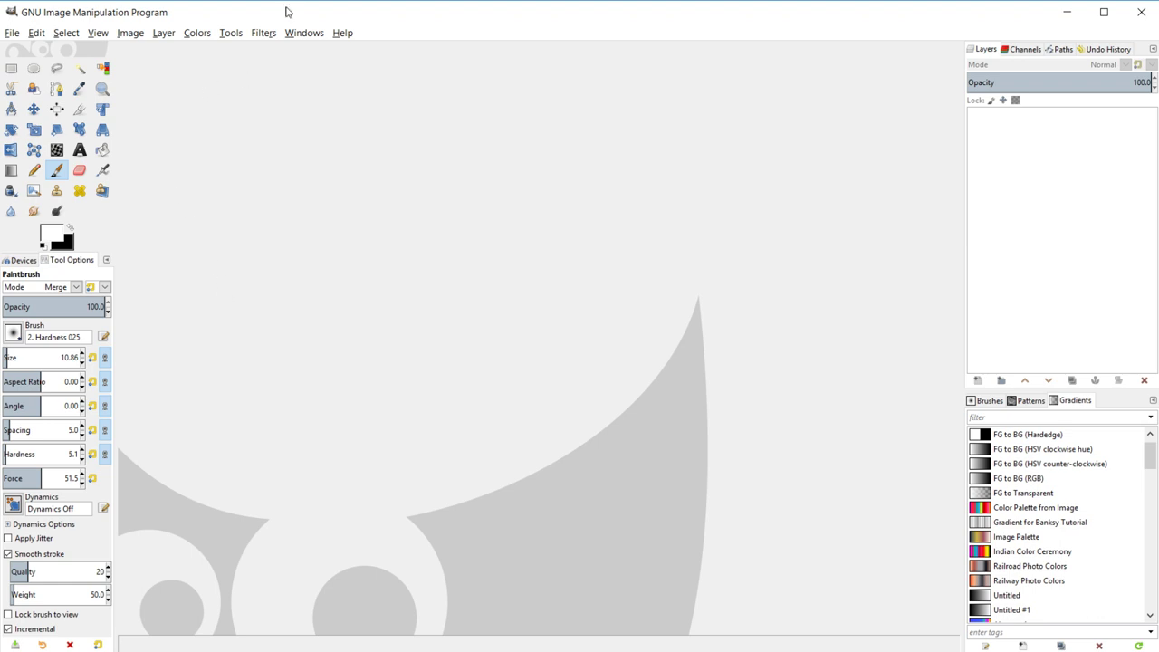
left_click(18, 32)
mouse_move(78, 127)
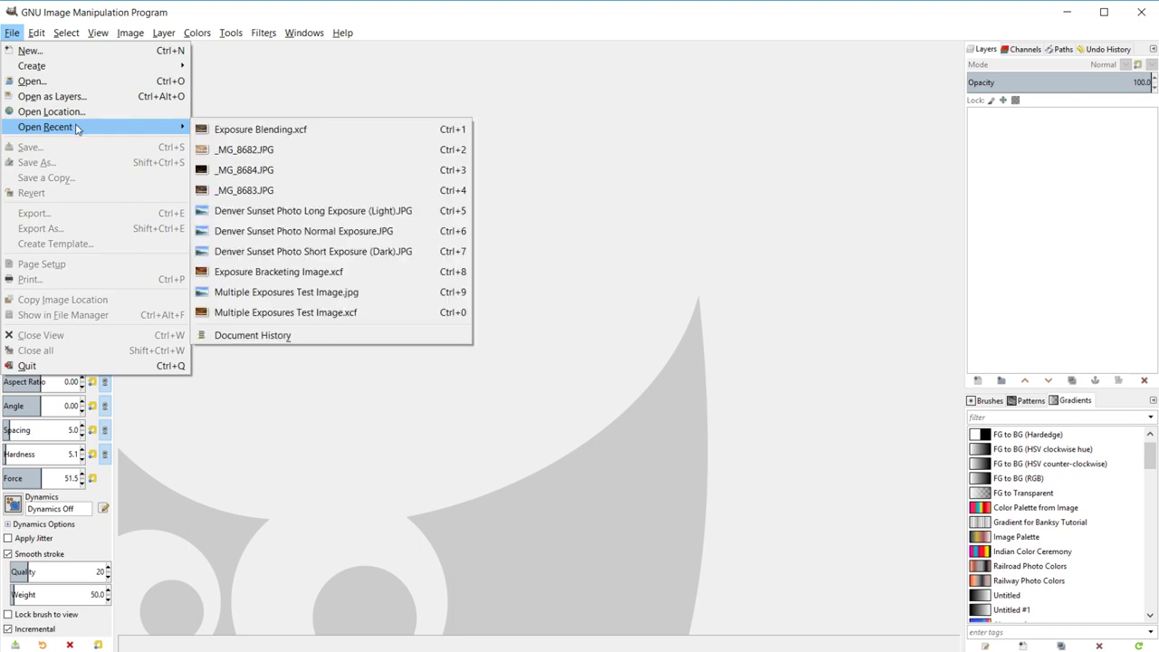
left_click(272, 136)
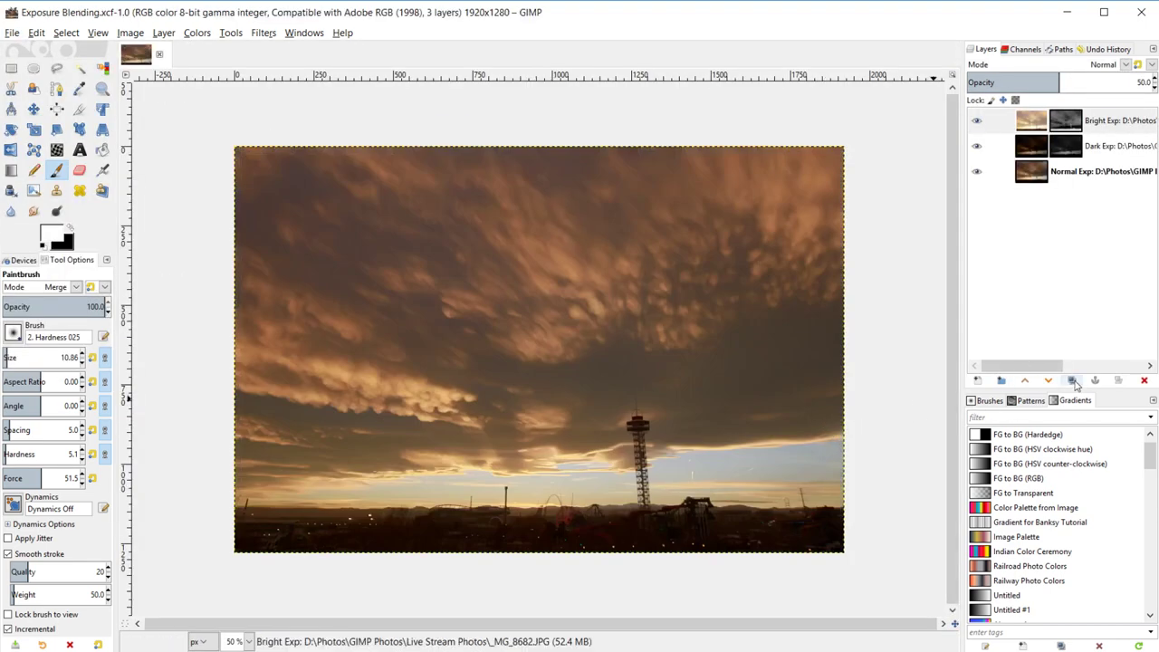
- Duplicate the bright exposure layer and activate the copy's layer mask with black as the foreground colour
left_click(1073, 381)
left_click(1065, 120)
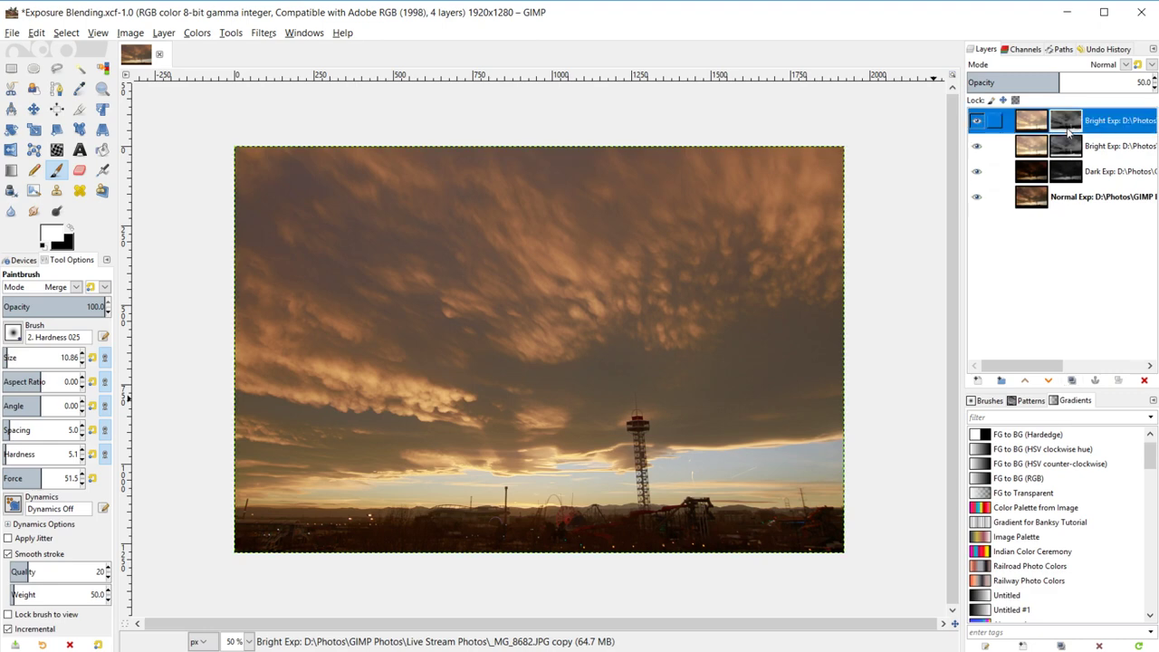
left_click(69, 227)
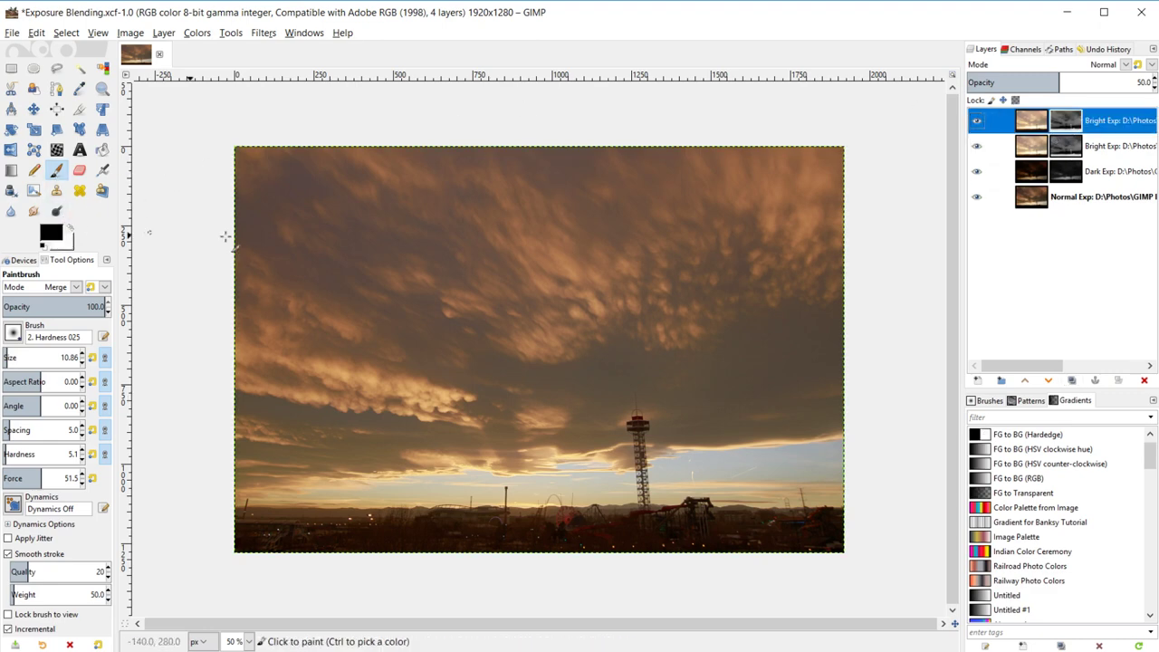
- Paint black over the whole sky on the duplicate layer's mask with a Paintbrush size of 484.95
key("bracketright")
key("bracketright")
key("bracketright")
key("bracketright")
key("bracketright")
key("bracketright")
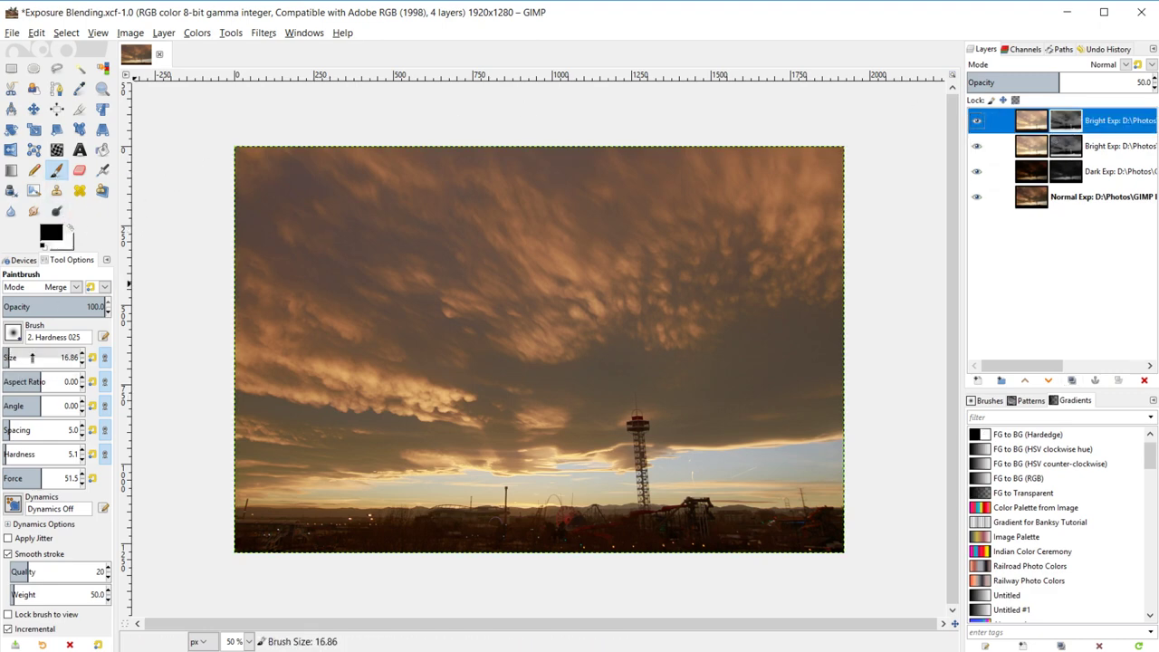
left_click_drag(353, 204, 276, 172)
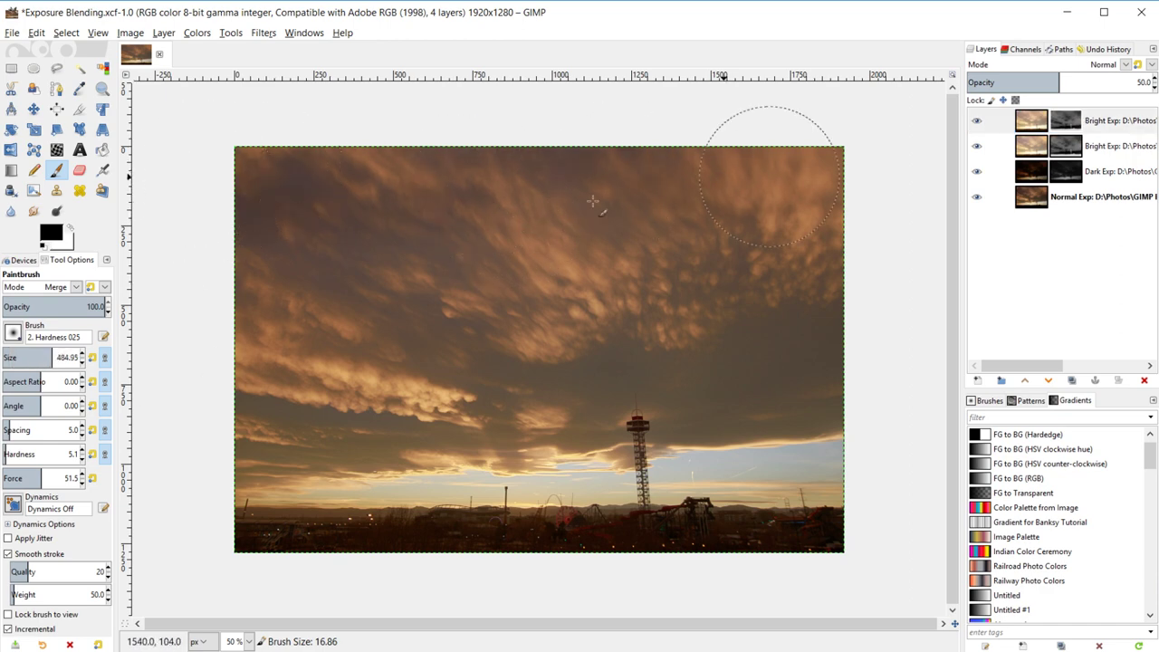
mouse_move(328, 217)
left_mouse_down()
mouse_move(218, 231)
mouse_move(260, 184)
mouse_move(256, 241)
mouse_move(283, 332)
mouse_move(356, 314)
mouse_move(246, 337)
mouse_move(314, 409)
mouse_move(276, 453)
left_mouse_up()
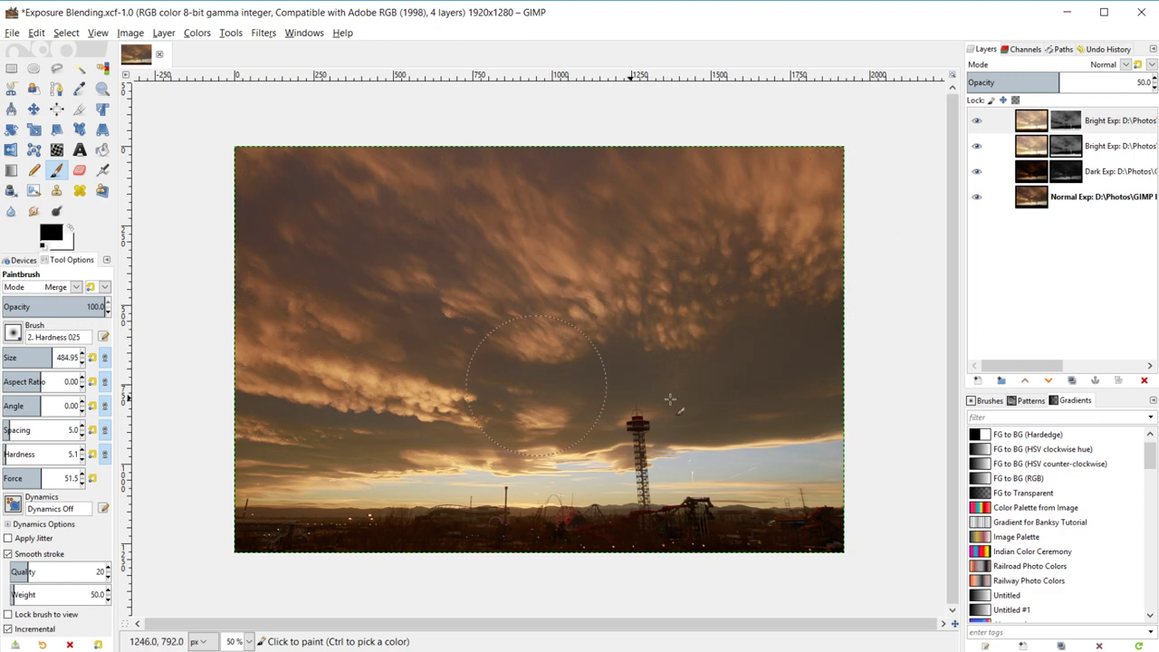
left_click(833, 409)
- Apply an Exposure adjustment of 1.000 to the image of the topmost bright exposure layer
left_click(1032, 121)
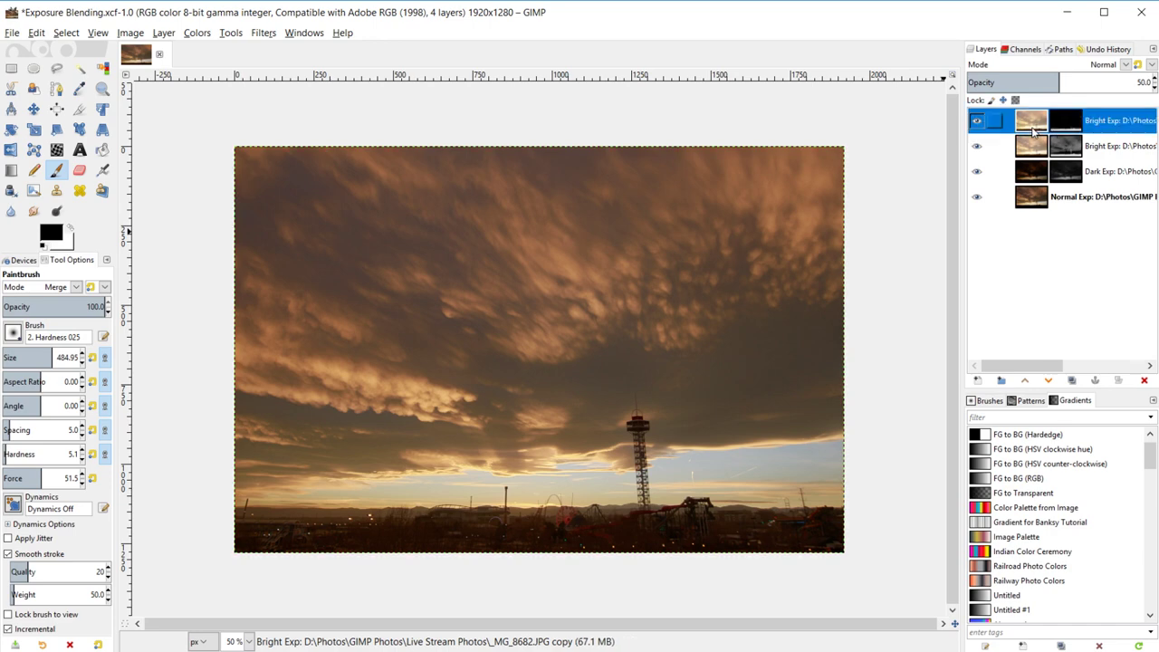
left_click(262, 34)
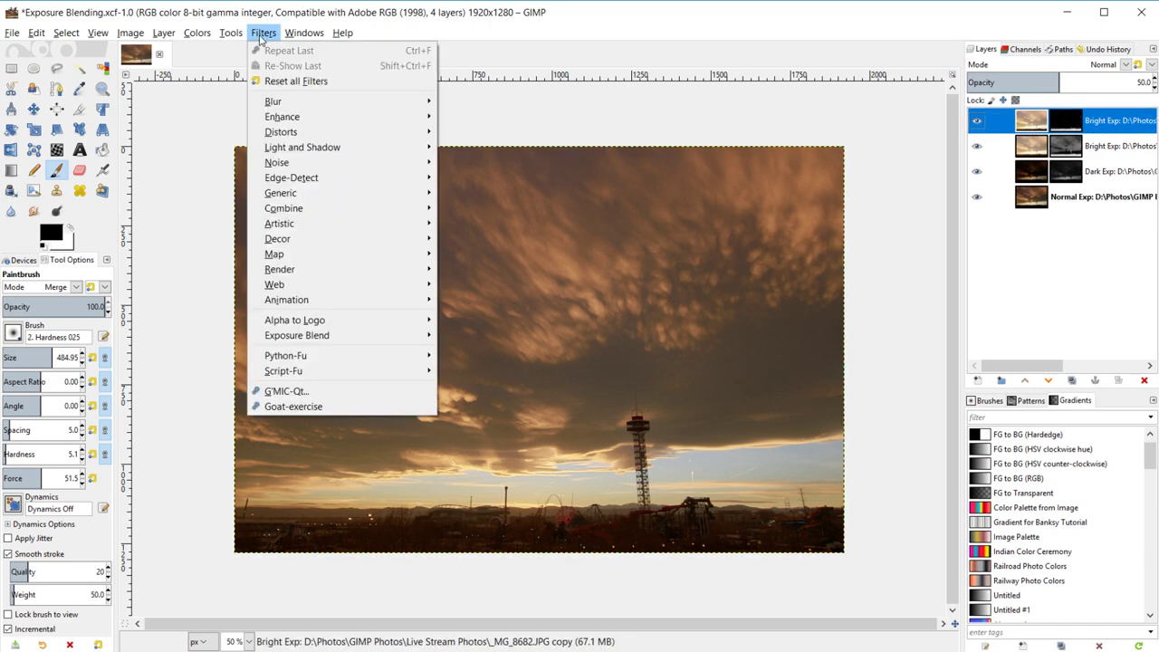
mouse_move(196, 32)
left_click(214, 124)
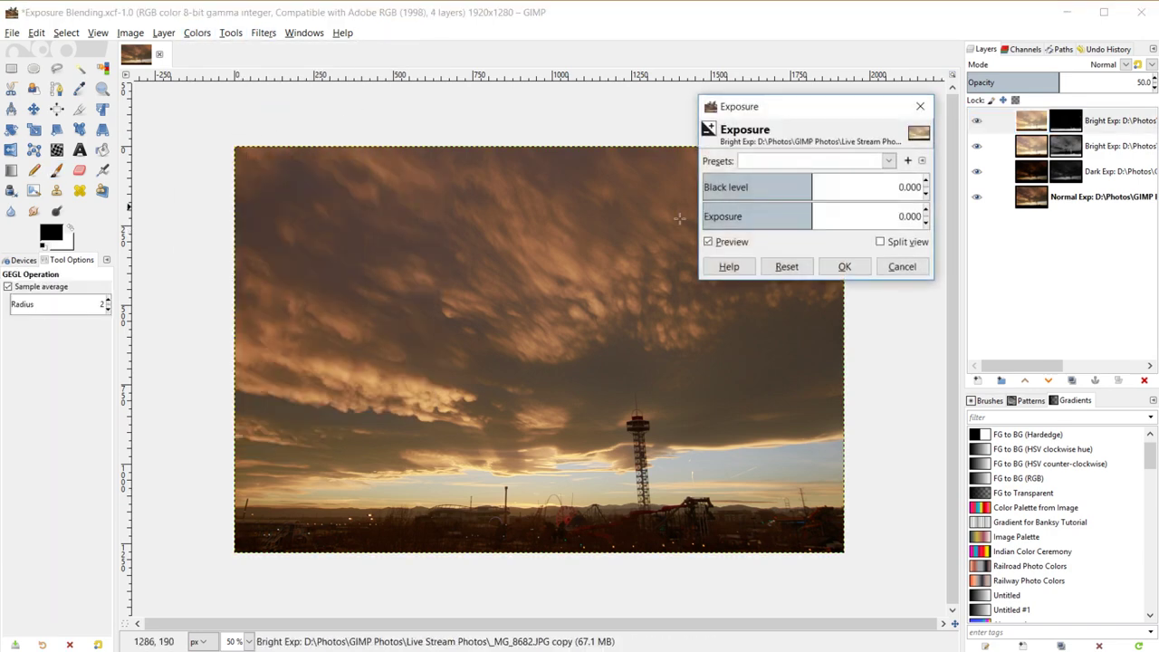
double_click(899, 216)
type("1")
key("Return")
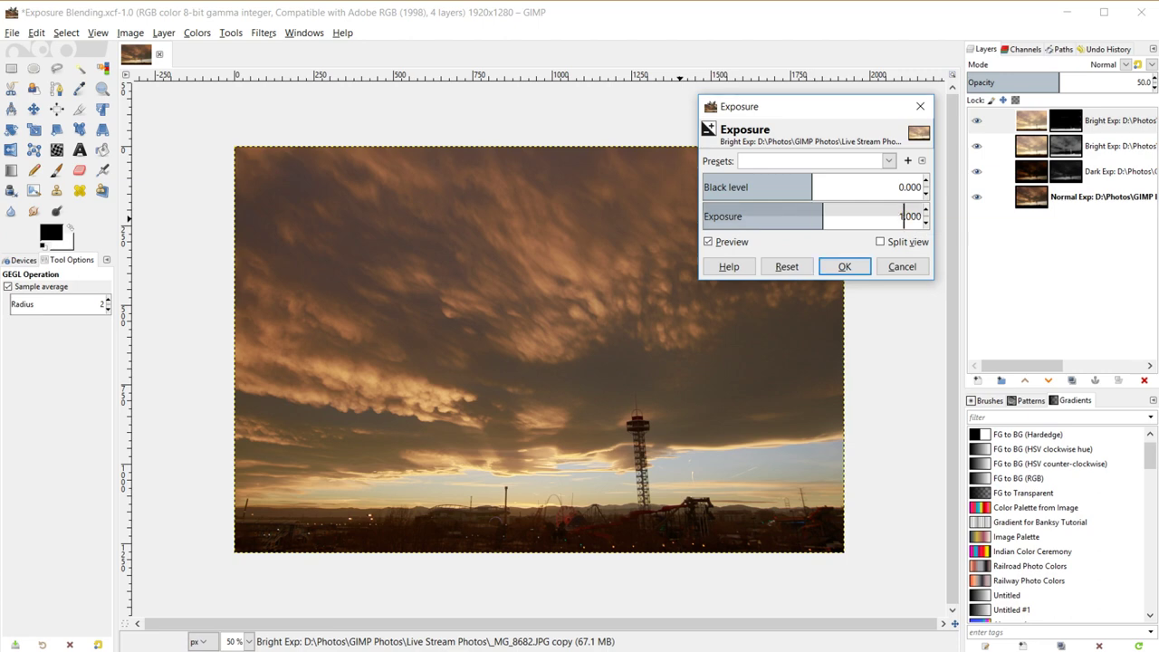
left_click(843, 266)
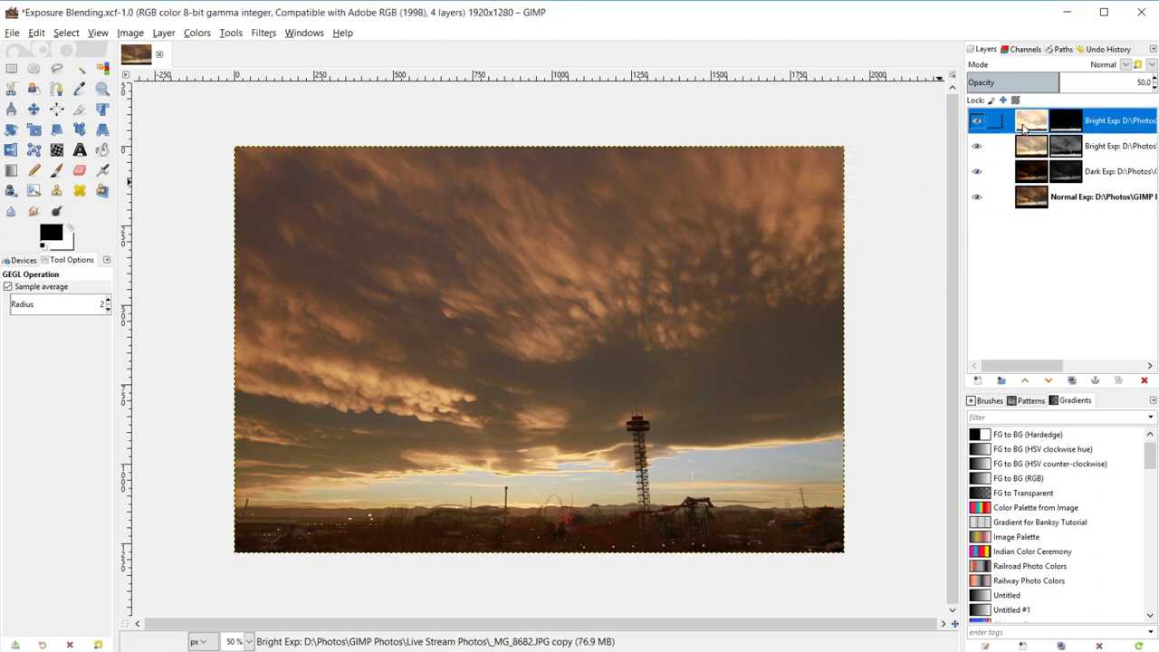
- Set the topmost bright exposure layer's opacity to 92.1 and make its layer mask active
left_click_drag(1059, 81, 1136, 81)
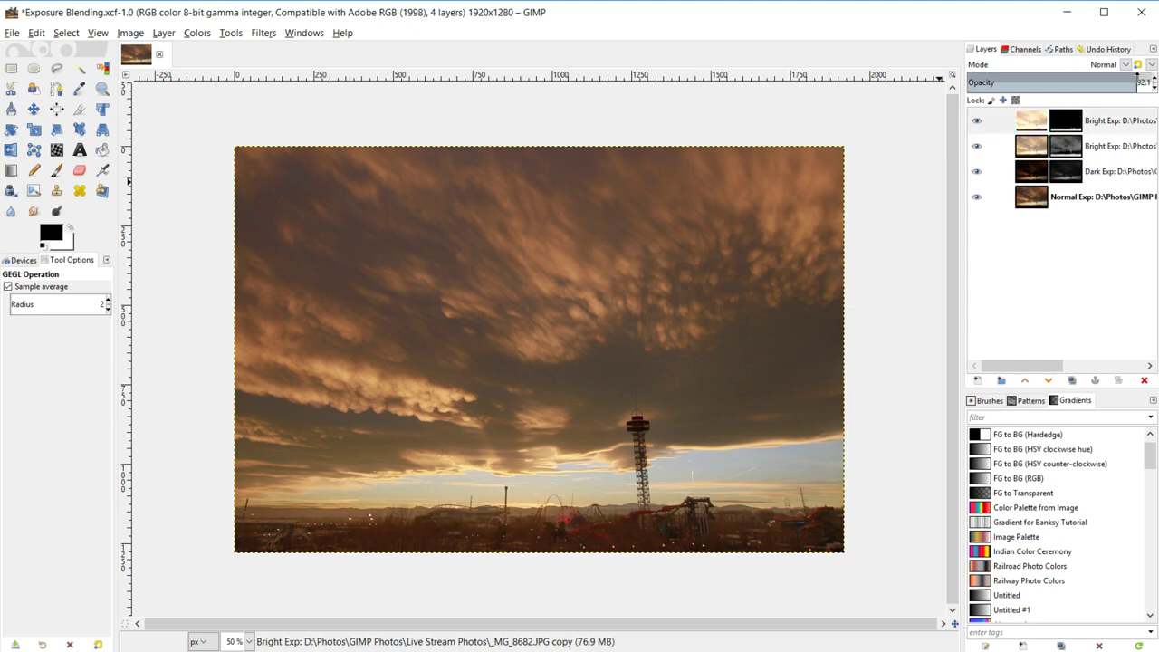
left_click(1032, 124)
left_click(1065, 127)
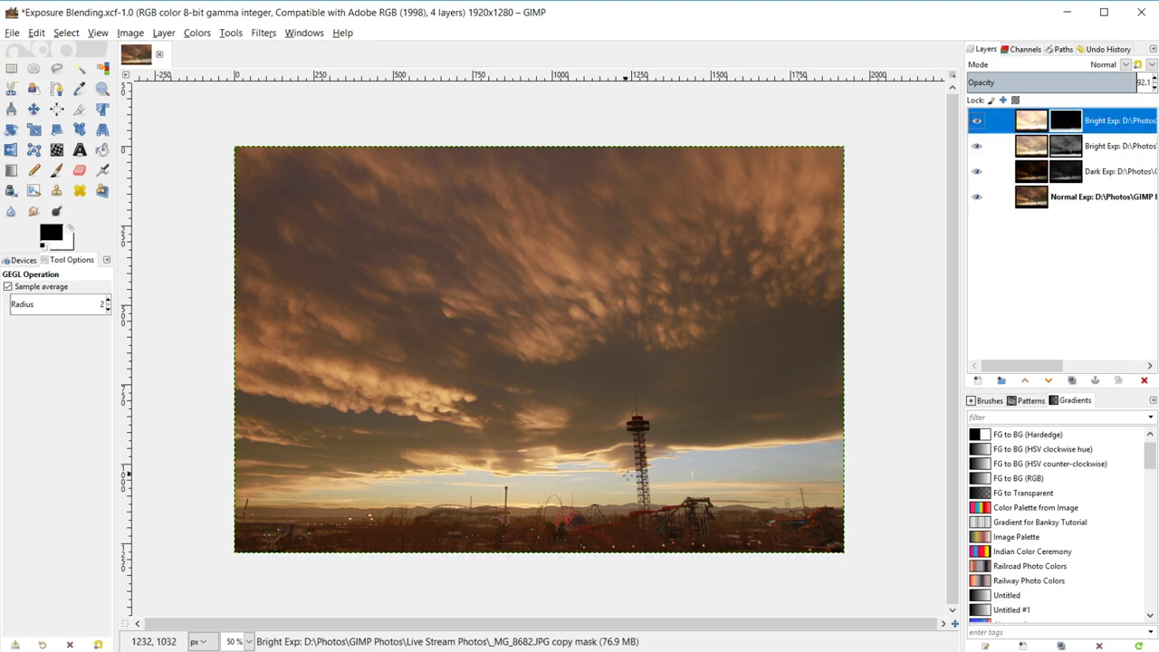
- Paint white with a small Paintbrush over the central walls and lower band of the tower's cabin on the topmost layer's mask
scroll(621, 468, "up", 4)
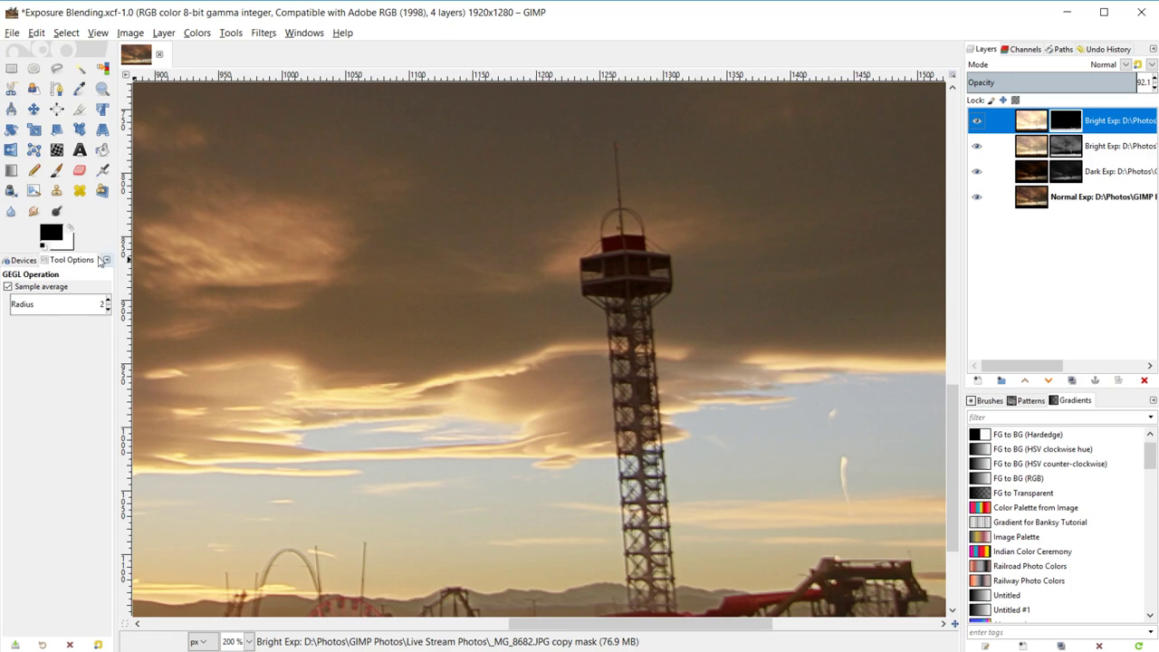
left_click(56, 170)
key("x")
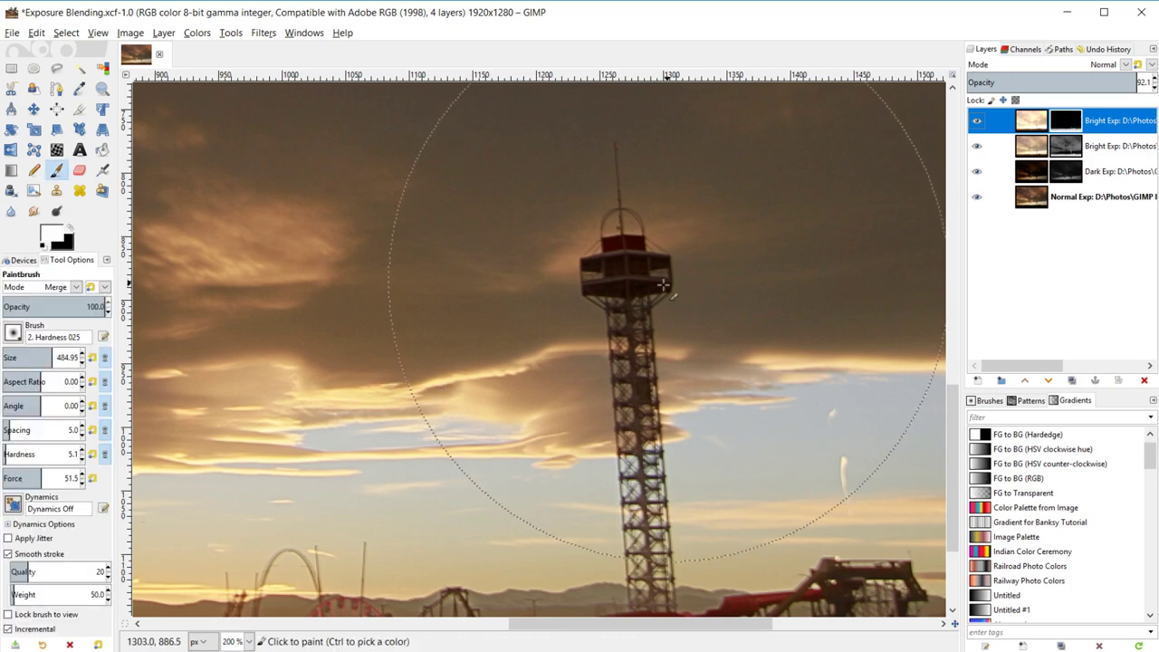
left_click(28, 358)
left_click_drag(12, 357, 7, 357)
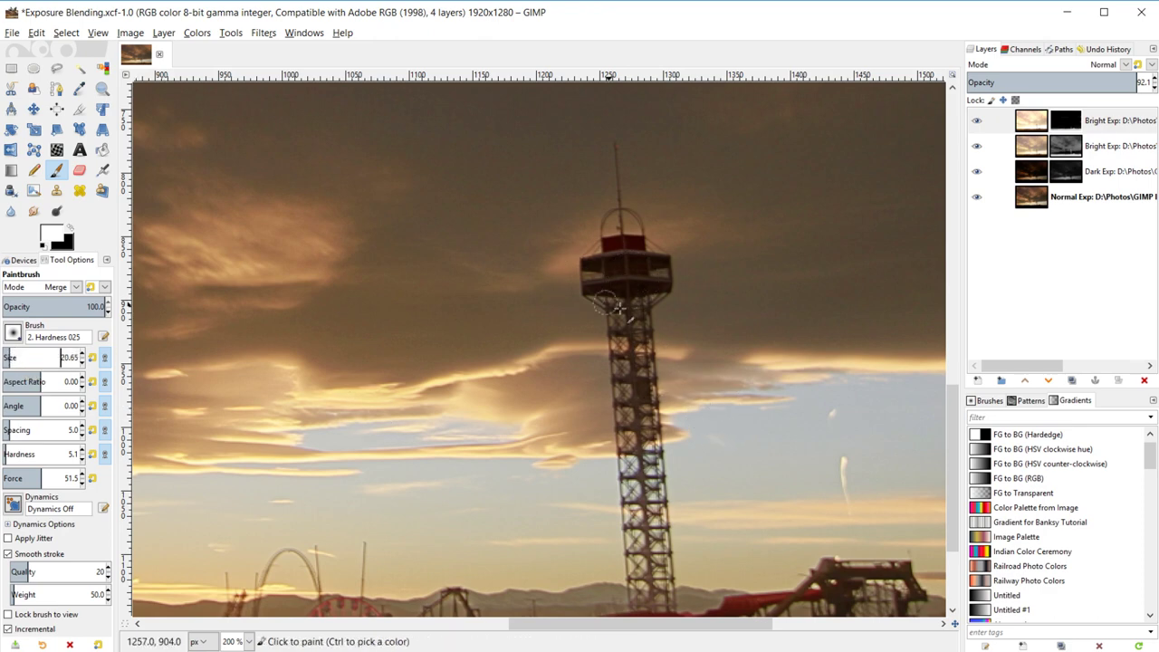
scroll(629, 292, "up", 4)
scroll(633, 292, "up", 3)
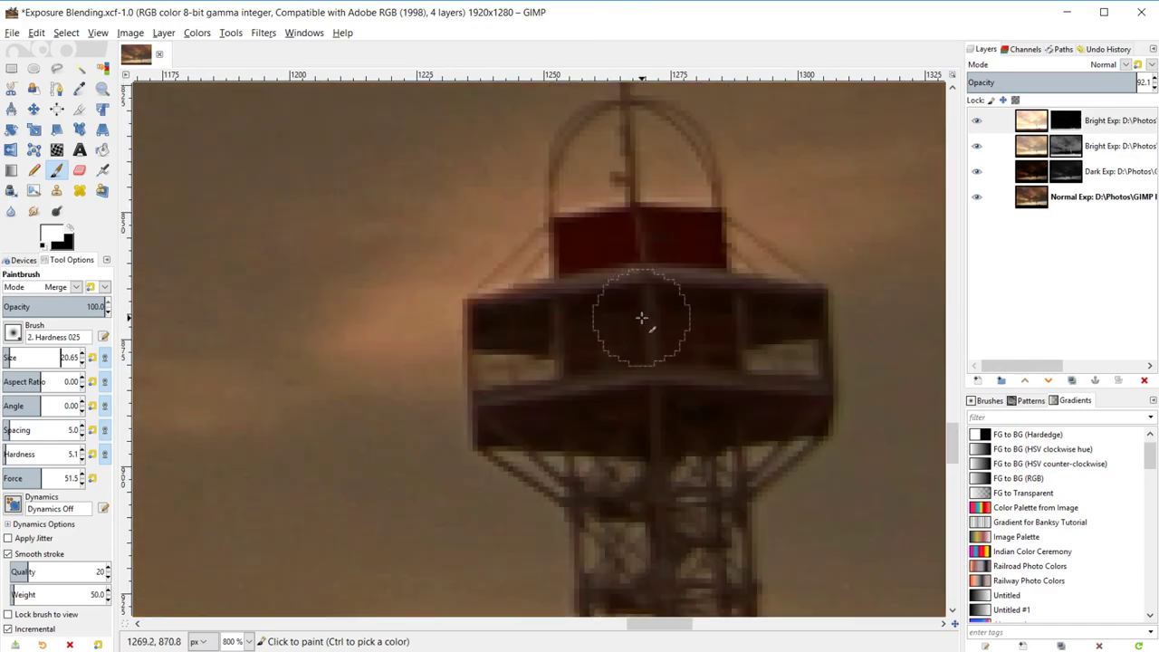
left_click_drag(9, 357, 10, 353)
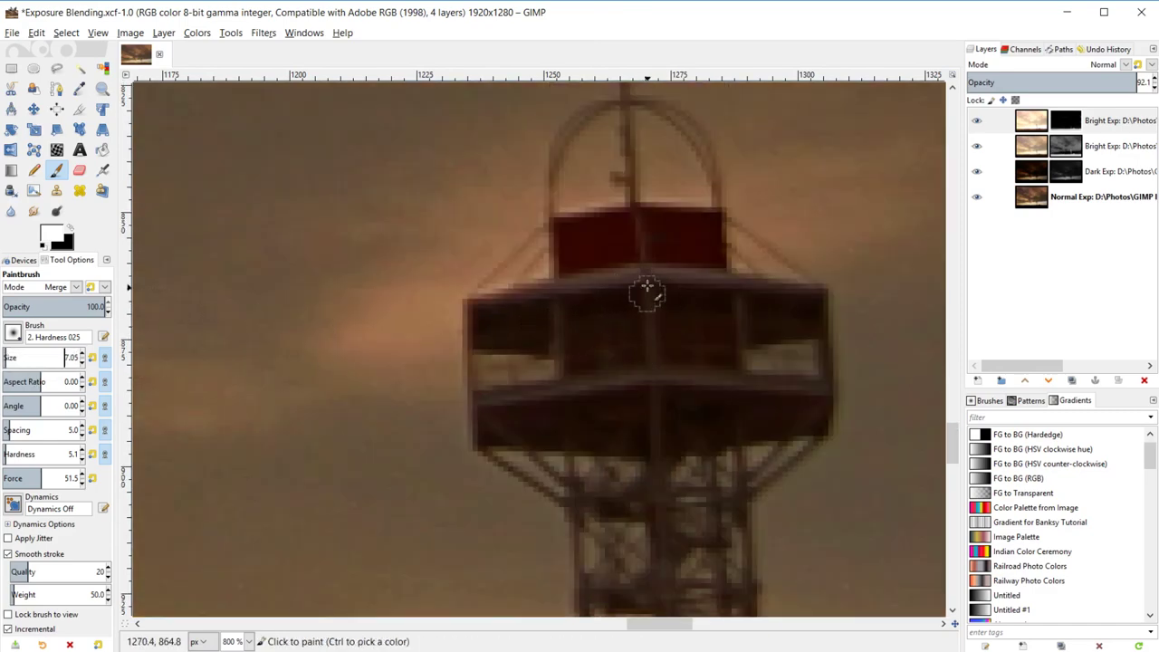
left_click(1051, 127)
left_click_drag(11, 356, 16, 356)
mouse_move(661, 290)
left_mouse_down()
mouse_move(665, 396)
mouse_move(667, 377)
mouse_move(701, 368)
mouse_move(621, 328)
mouse_move(581, 326)
mouse_move(566, 308)
mouse_move(598, 400)
mouse_move(754, 418)
mouse_move(792, 411)
mouse_move(679, 429)
mouse_move(525, 419)
left_mouse_up()
- Reduce the brush size to 7.95, then 4.95, and paint white along the ends and upper edge of the cabin's lower band
key("bracketleft")
key("bracketleft")
key("bracketleft")
key("bracketleft")
key("bracketleft")
key("bracketleft")
key("bracketleft")
key("bracketleft")
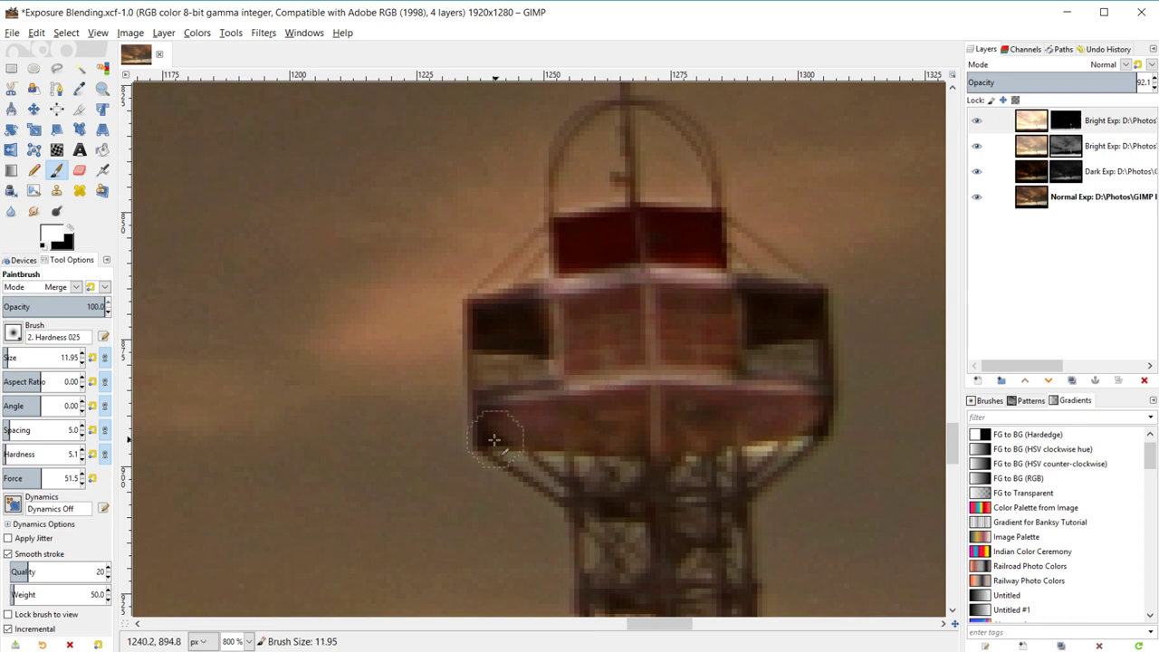
key("bracketleft")
key("bracketleft")
key("bracketleft")
key("bracketleft")
key("bracketleft")
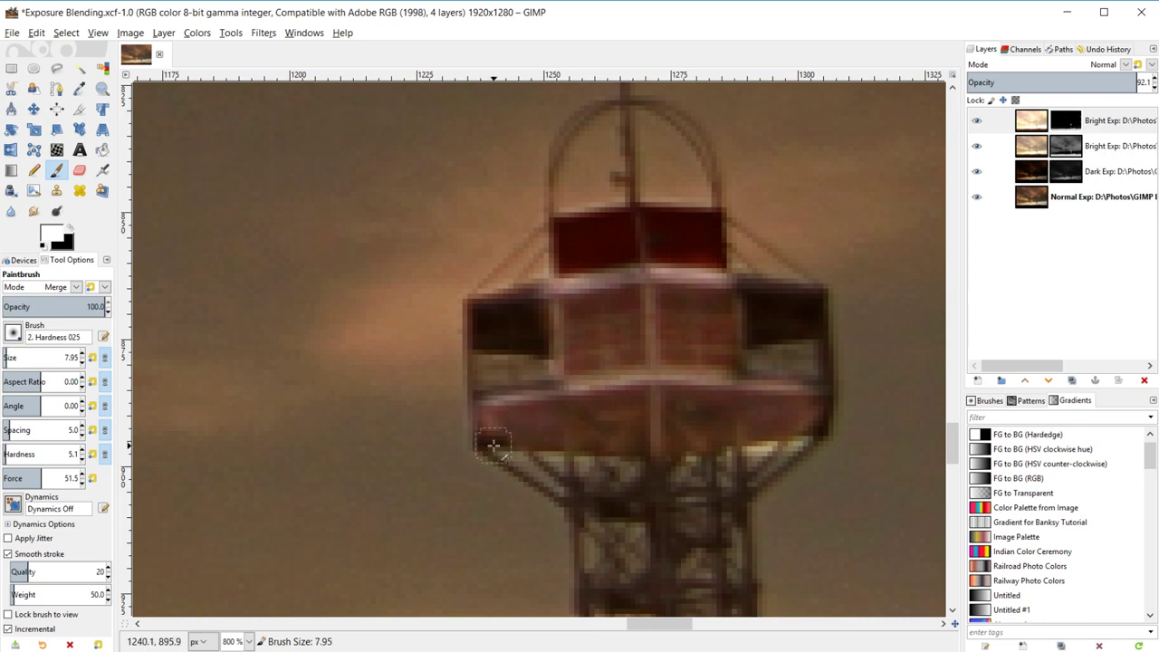
mouse_move(487, 440)
left_mouse_down()
mouse_move(538, 440)
mouse_move(491, 439)
mouse_move(484, 428)
mouse_move(509, 397)
mouse_move(551, 392)
left_mouse_up()
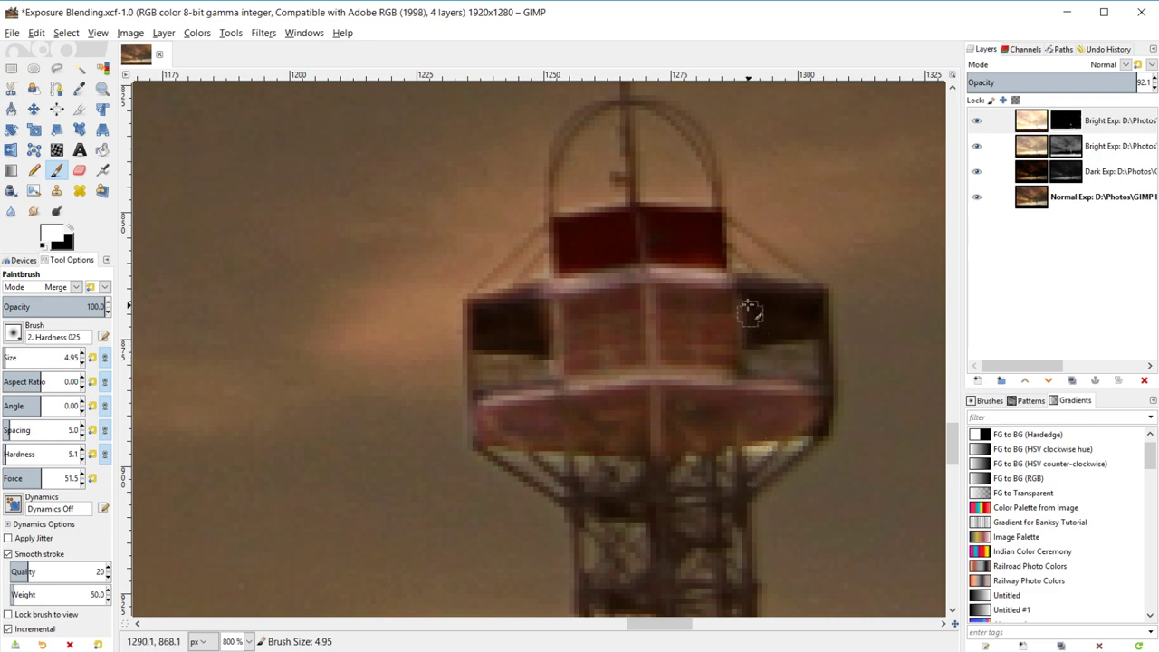
- Undo a stray dab at the cabin's roof corner and paint white over the roof edge and the upper side walls
left_click(831, 298)
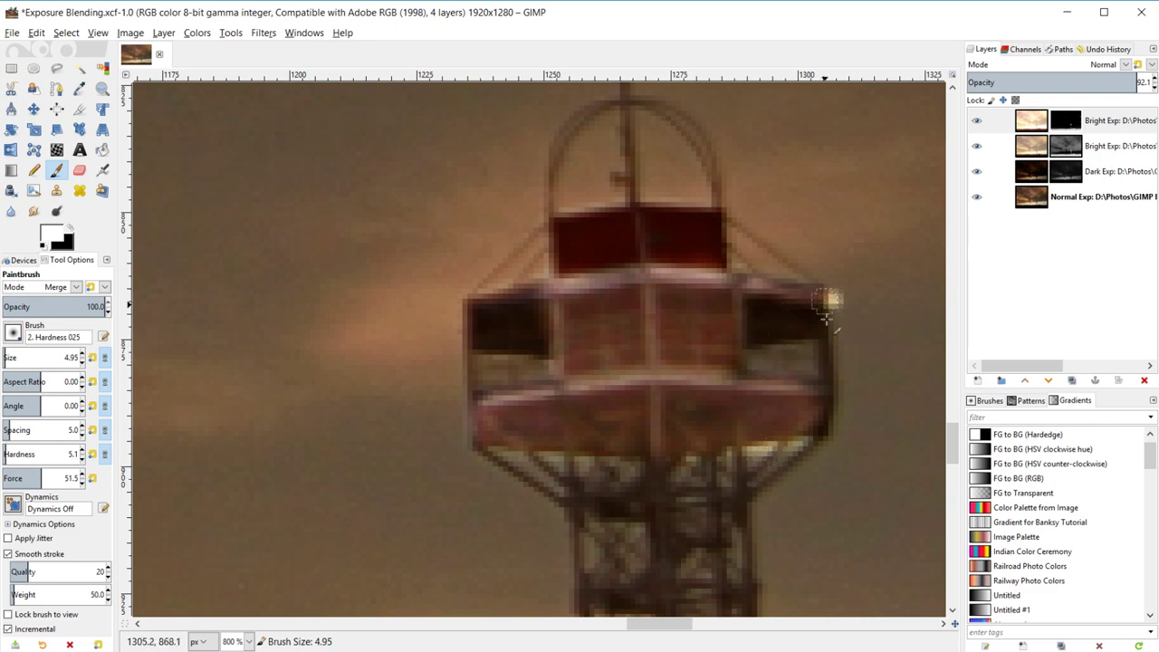
key("ctrl+z")
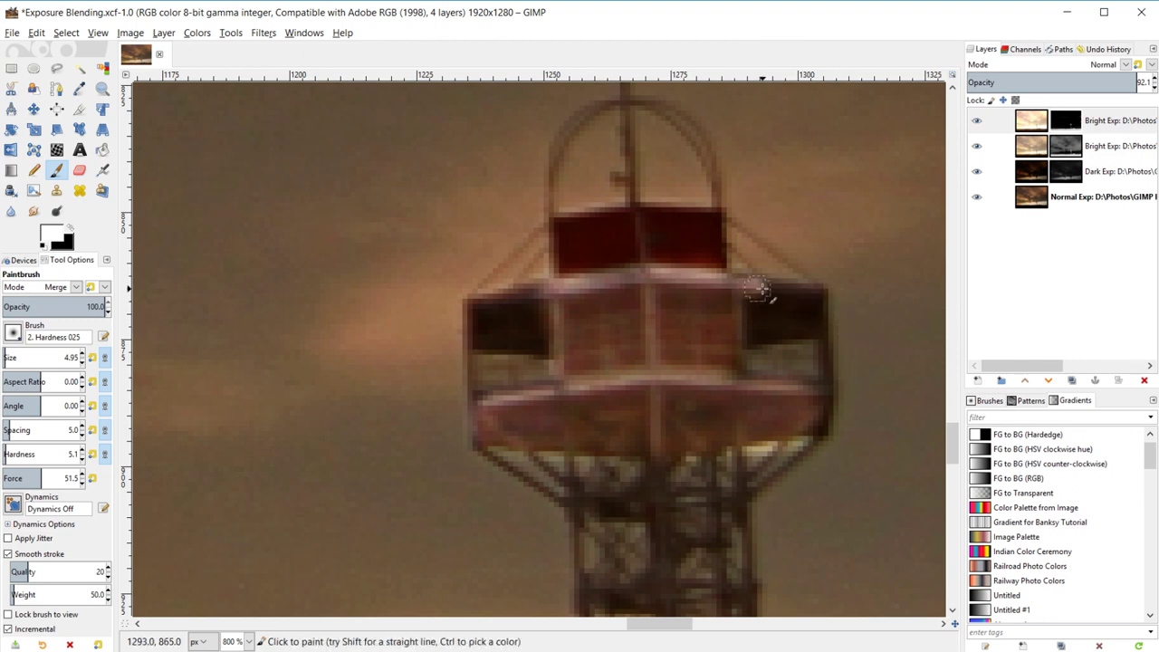
mouse_move(758, 289)
left_mouse_down()
mouse_move(817, 295)
mouse_move(817, 329)
mouse_move(728, 342)
mouse_move(733, 305)
mouse_move(804, 304)
mouse_move(736, 311)
mouse_move(810, 318)
mouse_move(743, 333)
mouse_move(767, 315)
mouse_move(814, 318)
mouse_move(741, 324)
mouse_move(780, 320)
mouse_move(735, 352)
left_mouse_up()
mouse_move(572, 372)
left_mouse_down()
mouse_move(535, 350)
mouse_move(475, 349)
mouse_move(469, 313)
mouse_move(517, 296)
mouse_move(557, 299)
mouse_move(546, 320)
mouse_move(484, 313)
mouse_move(484, 329)
mouse_move(564, 339)
mouse_move(491, 328)
mouse_move(514, 317)
left_mouse_up()
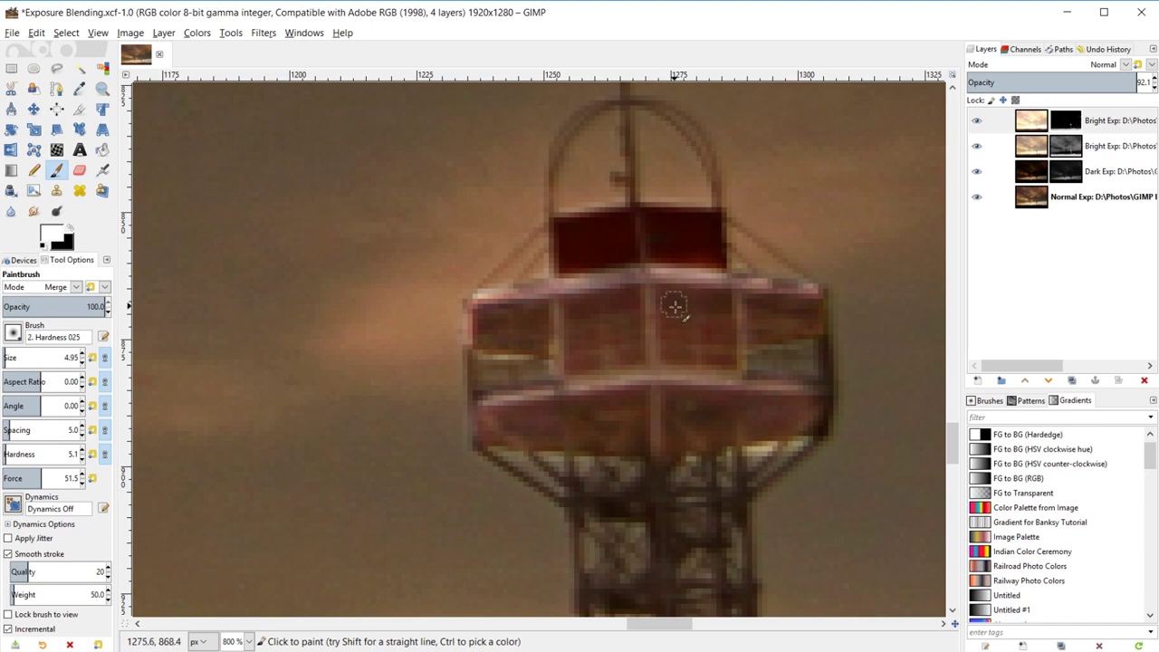
- Paint white over the two red faces and edges of the block on top of the tower's cabin
scroll(670, 318, "up", 2)
mouse_move(645, 351)
left_mouse_down()
mouse_move(719, 352)
mouse_move(716, 403)
mouse_move(644, 403)
mouse_move(649, 362)
mouse_move(707, 369)
mouse_move(686, 395)
mouse_move(681, 370)
mouse_move(656, 376)
mouse_move(654, 400)
mouse_move(645, 372)
left_mouse_up()
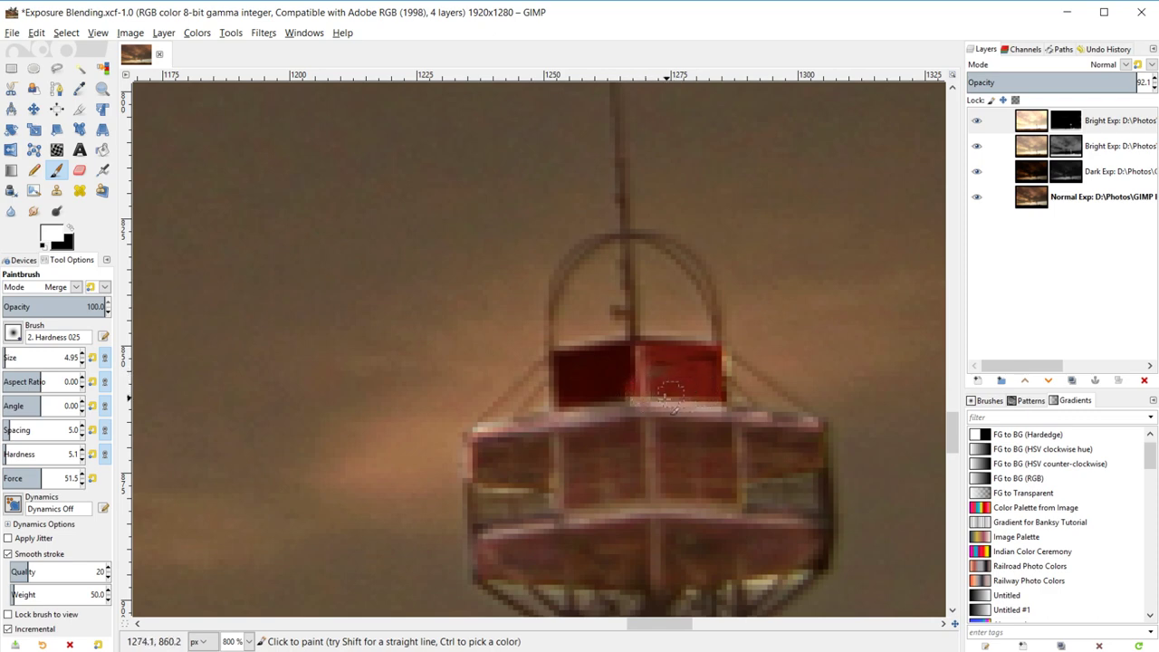
mouse_move(703, 397)
left_mouse_down()
mouse_move(703, 360)
mouse_move(687, 358)
mouse_move(707, 357)
mouse_move(641, 363)
mouse_move(630, 399)
mouse_move(688, 357)
mouse_move(586, 433)
mouse_move(613, 388)
mouse_move(620, 408)
mouse_move(641, 397)
mouse_move(628, 362)
mouse_move(571, 424)
mouse_move(563, 354)
mouse_move(627, 349)
mouse_move(576, 382)
mouse_move(573, 368)
mouse_move(612, 370)
mouse_move(565, 410)
mouse_move(575, 369)
mouse_move(615, 358)
mouse_move(603, 388)
mouse_move(591, 361)
mouse_move(566, 364)
mouse_move(587, 392)
left_mouse_up()
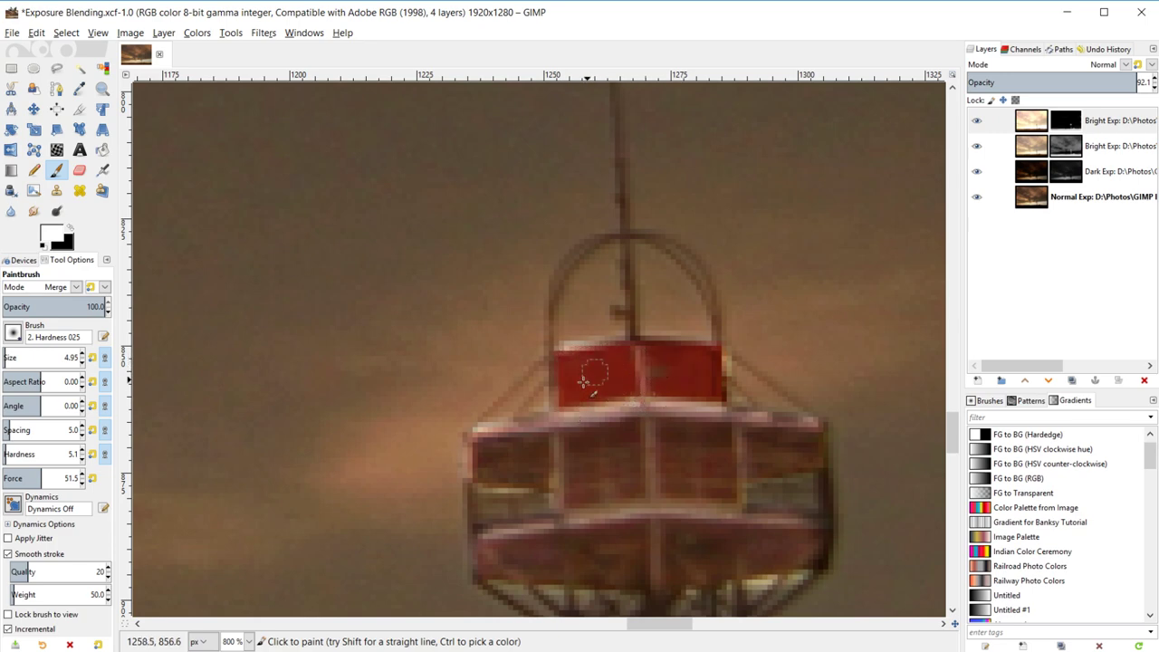
left_click_drag(623, 350, 703, 349)
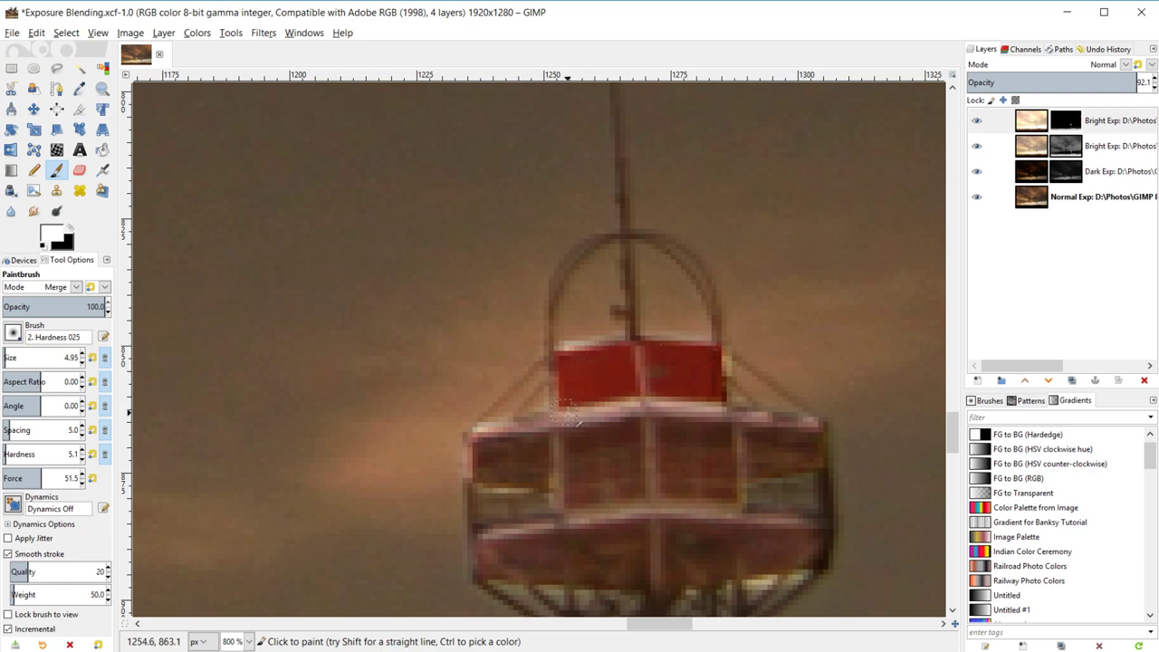
- Set the Paintbrush size to 3 and paint white down both outer vertical edges of the tower's cabin on the topmost layer's mask
scroll(621, 463, "down", 3)
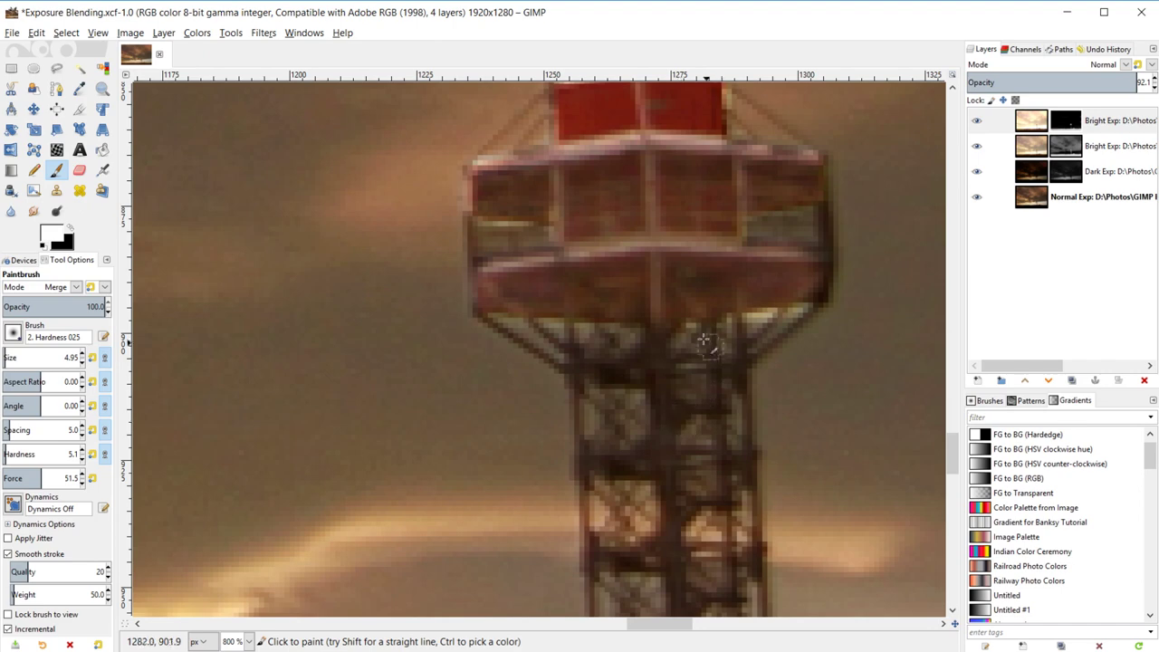
key("bracketleft")
key("bracketleft")
key("bracketleft")
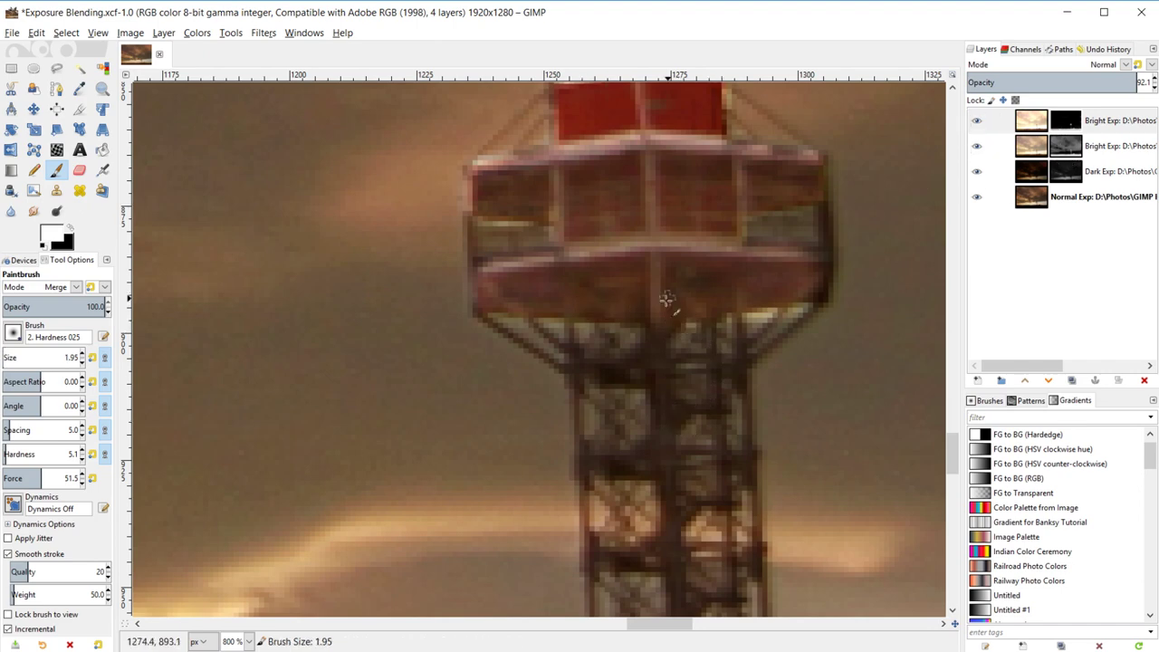
key("bracketright")
key("bracketright")
key("bracketright")
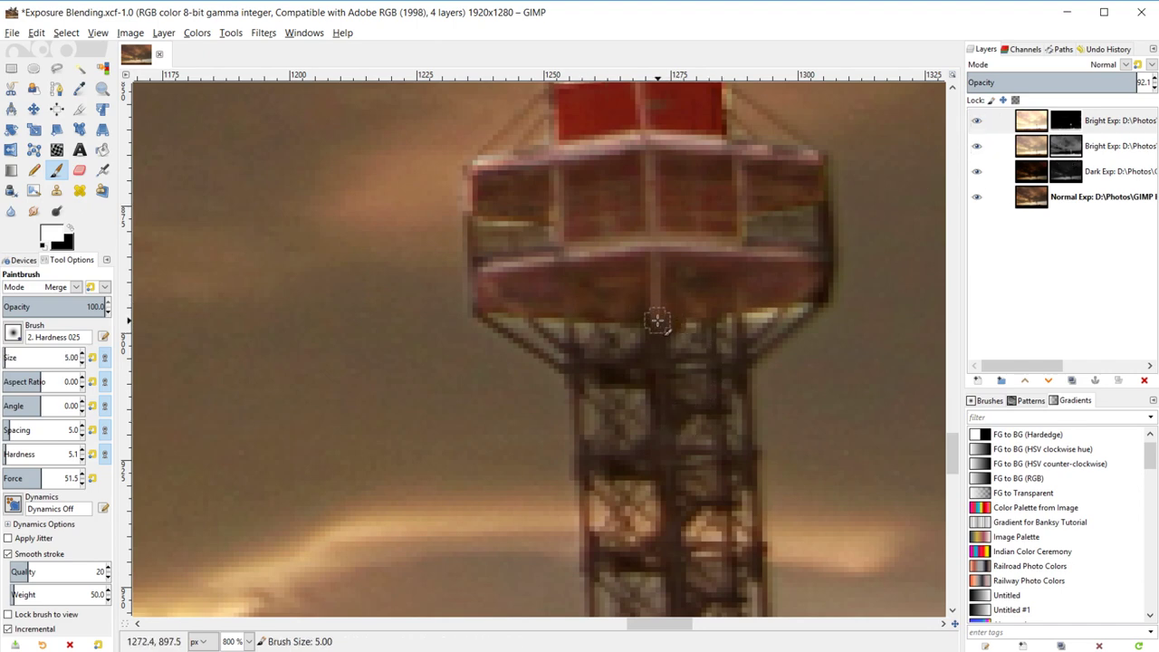
scroll(657, 321, "up", 3)
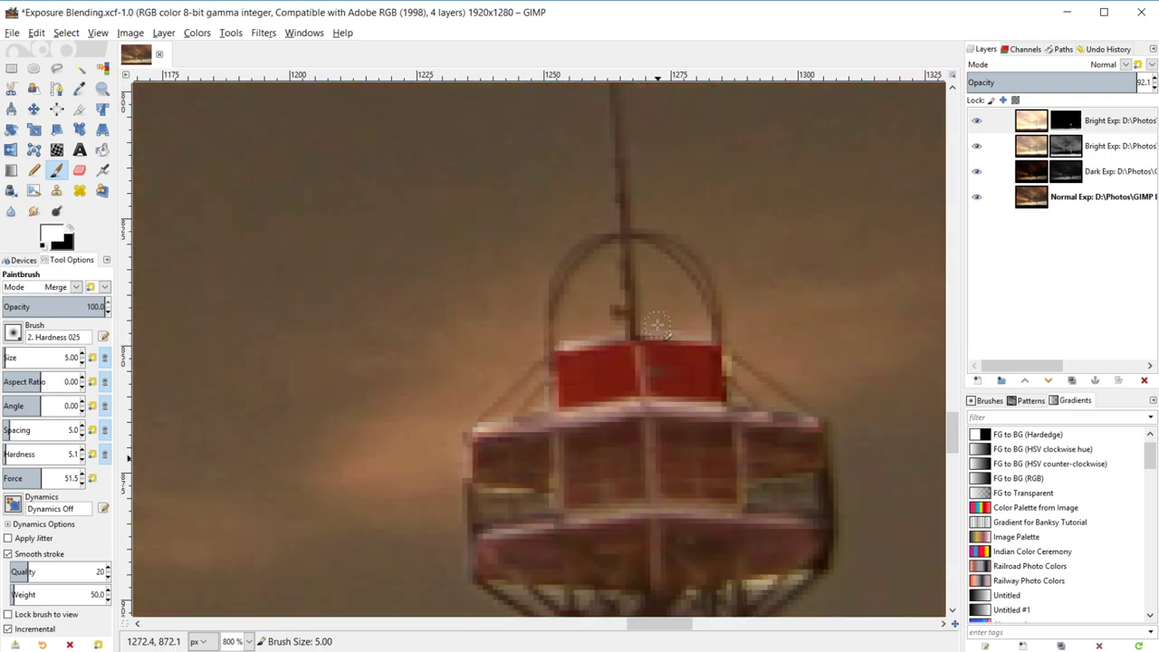
scroll(670, 366, "down", 3)
scroll(546, 351, "up", 2)
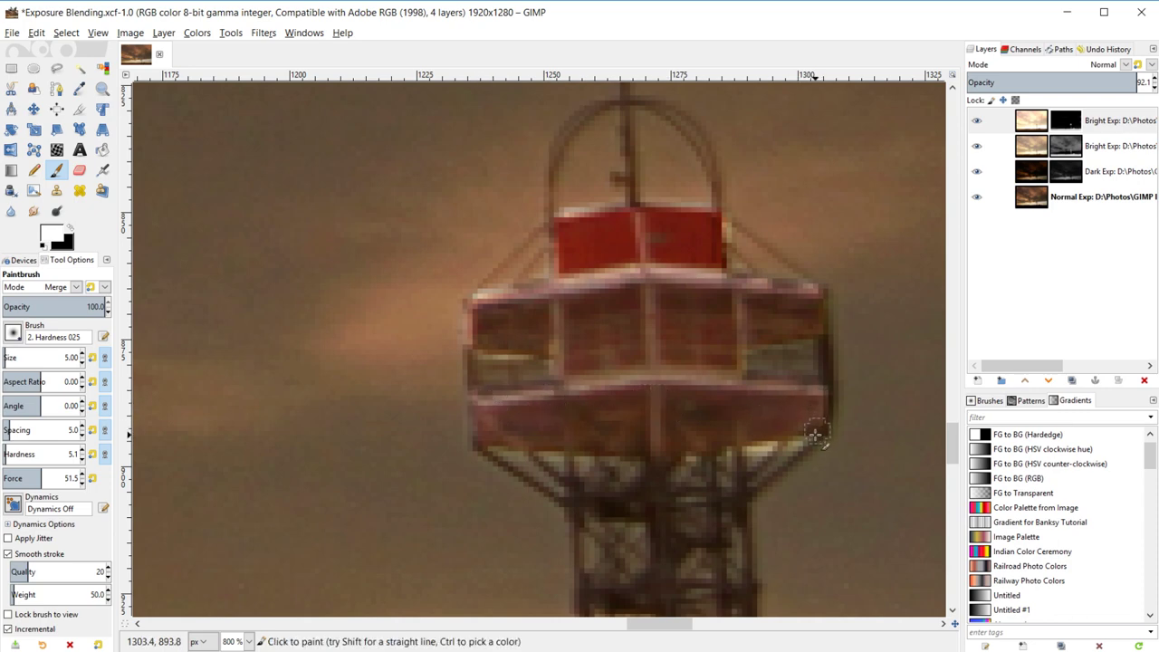
key("bracketright")
mouse_move(823, 340)
left_mouse_down()
mouse_move(833, 406)
mouse_move(827, 328)
mouse_move(829, 406)
mouse_move(808, 461)
mouse_move(829, 347)
mouse_move(826, 418)
left_mouse_up()
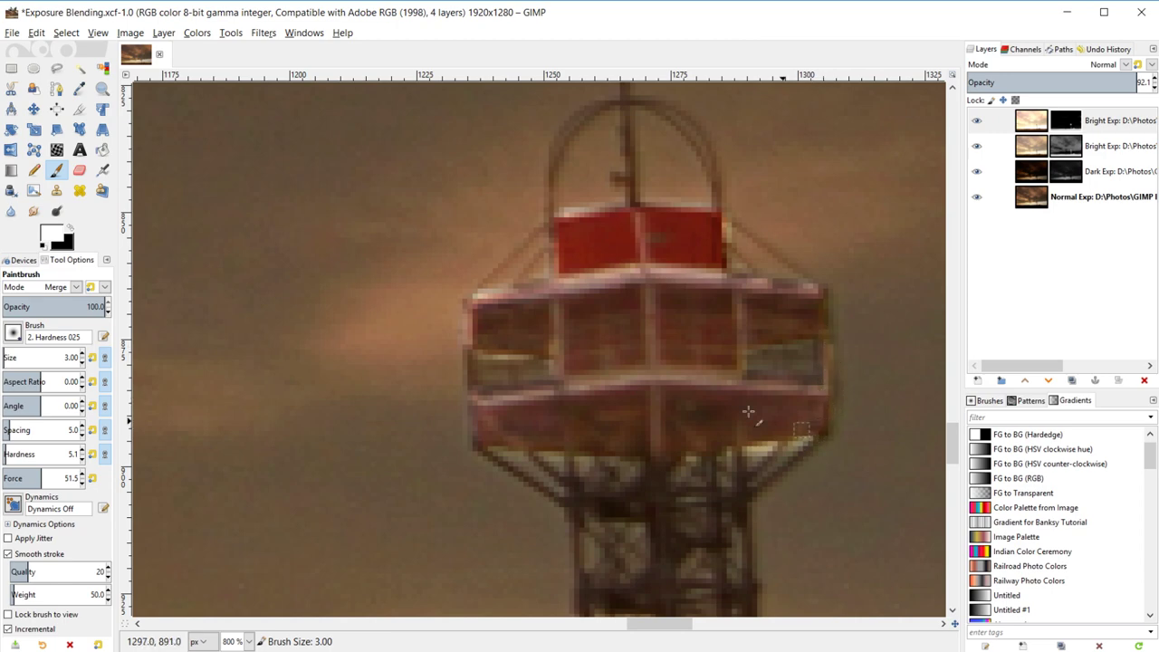
left_click(468, 344)
left_click(468, 403, "shift")
- Reduce the brush size to 2 and paint straight white lines along the diagonal struts under both sides of the cabin
scroll(553, 419, "down", 3)
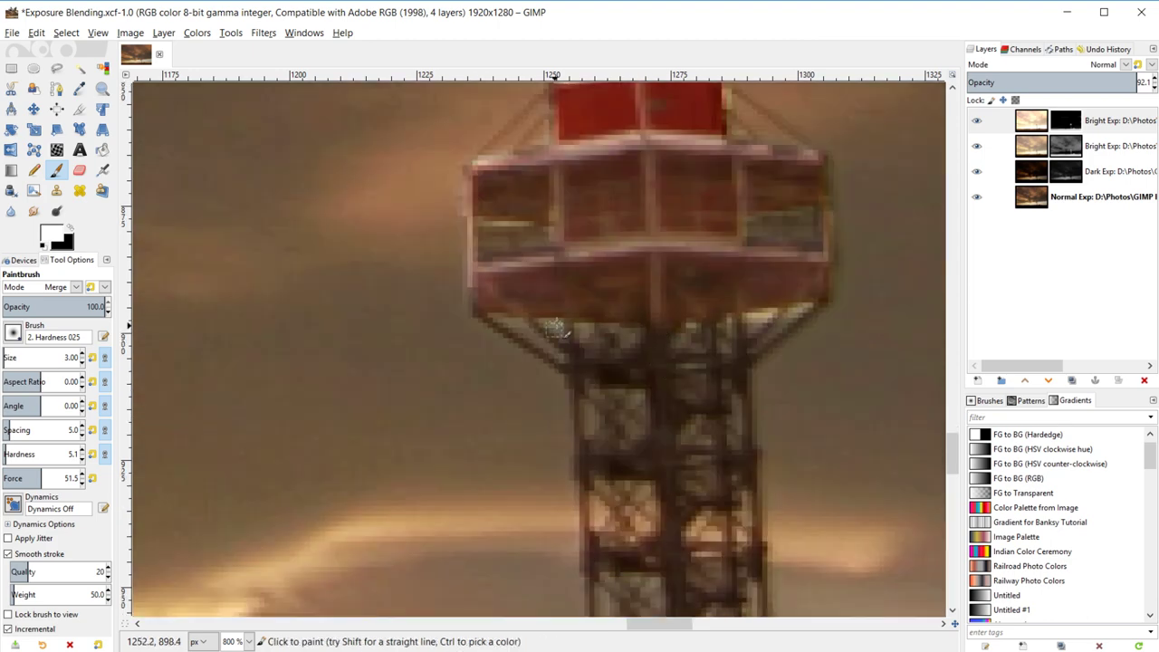
key("bracketleft")
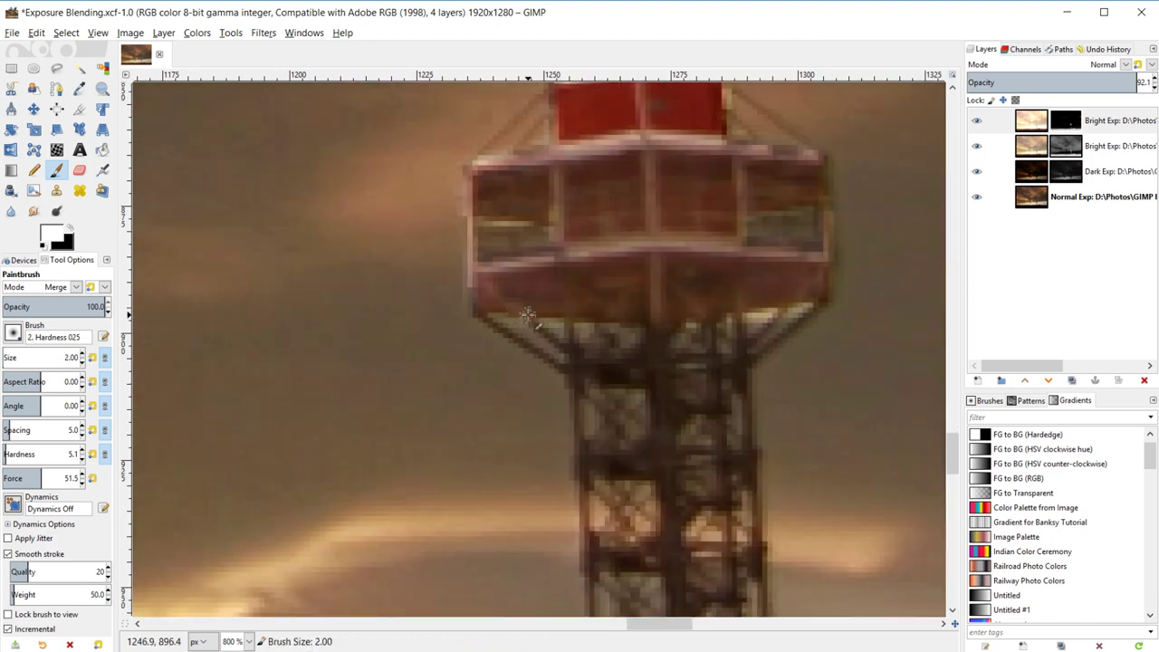
left_click(526, 315)
left_click(574, 354, "shift")
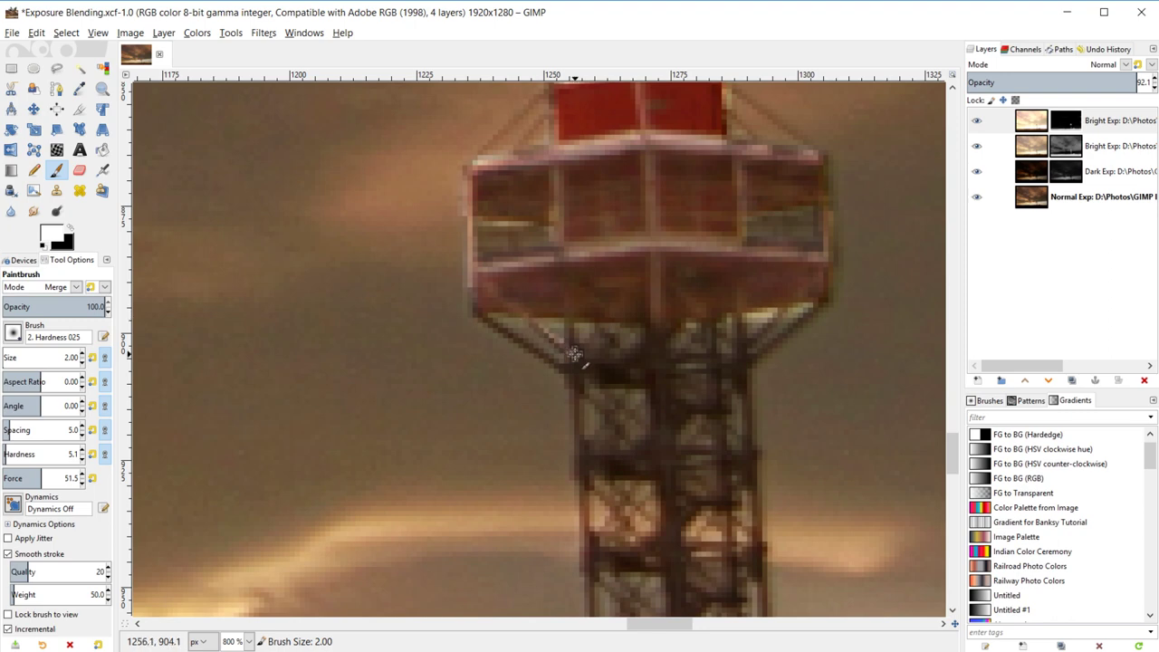
left_click(574, 376, "shift")
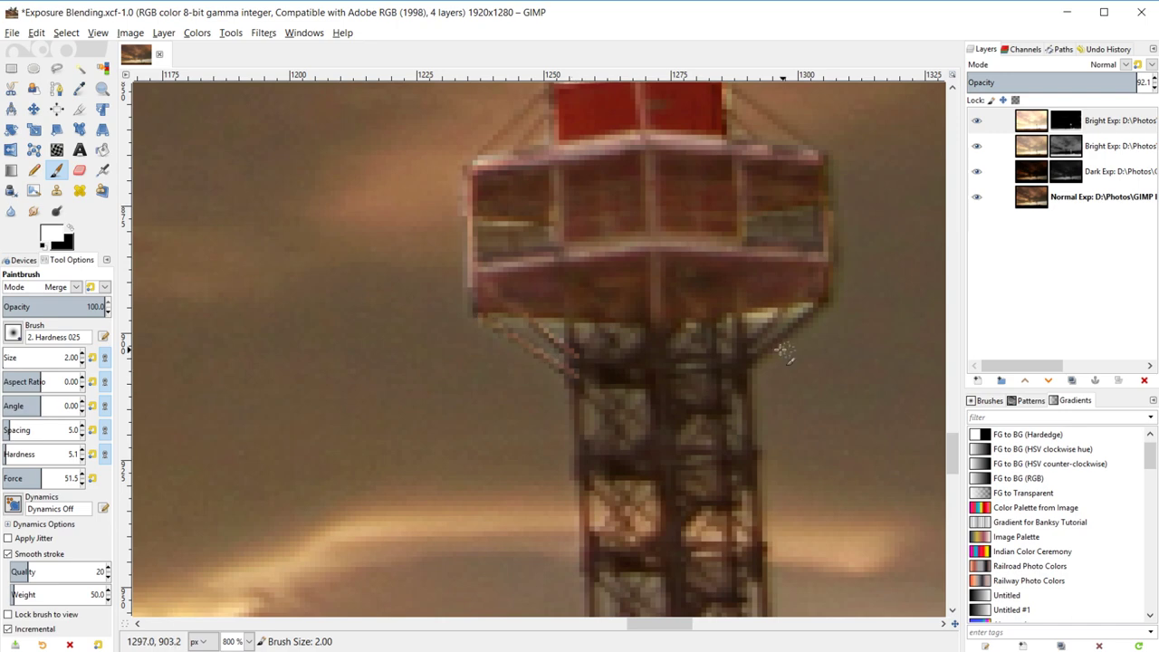
left_click(742, 366, "shift")
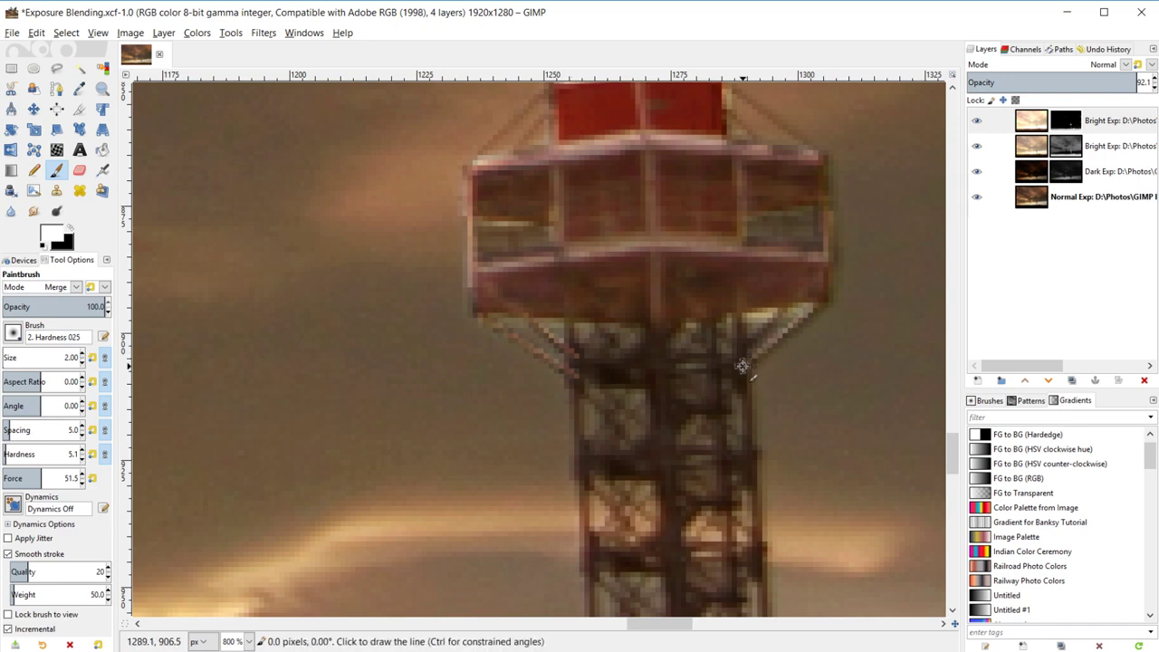
left_click(743, 342, "shift")
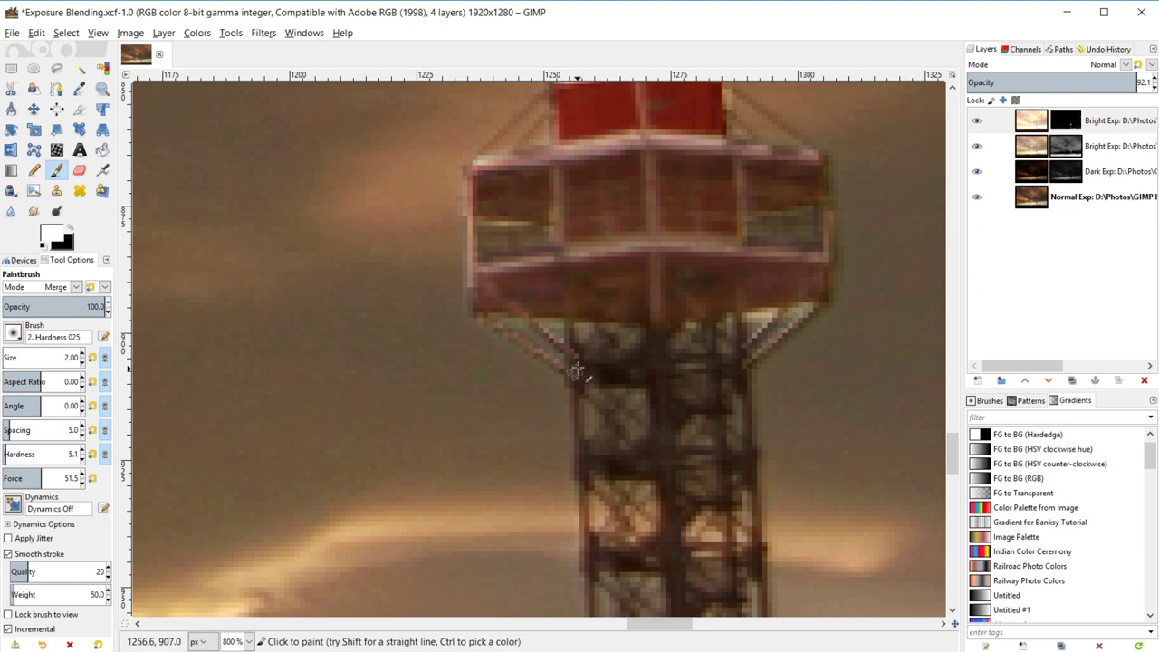
- Switch the foreground to black, set the brush size to 1, and clean up the mask around the right-hand struts under the cabin
scroll(606, 362, "down", 5)
scroll(666, 325, "down", 3)
scroll(667, 330, "up", 1)
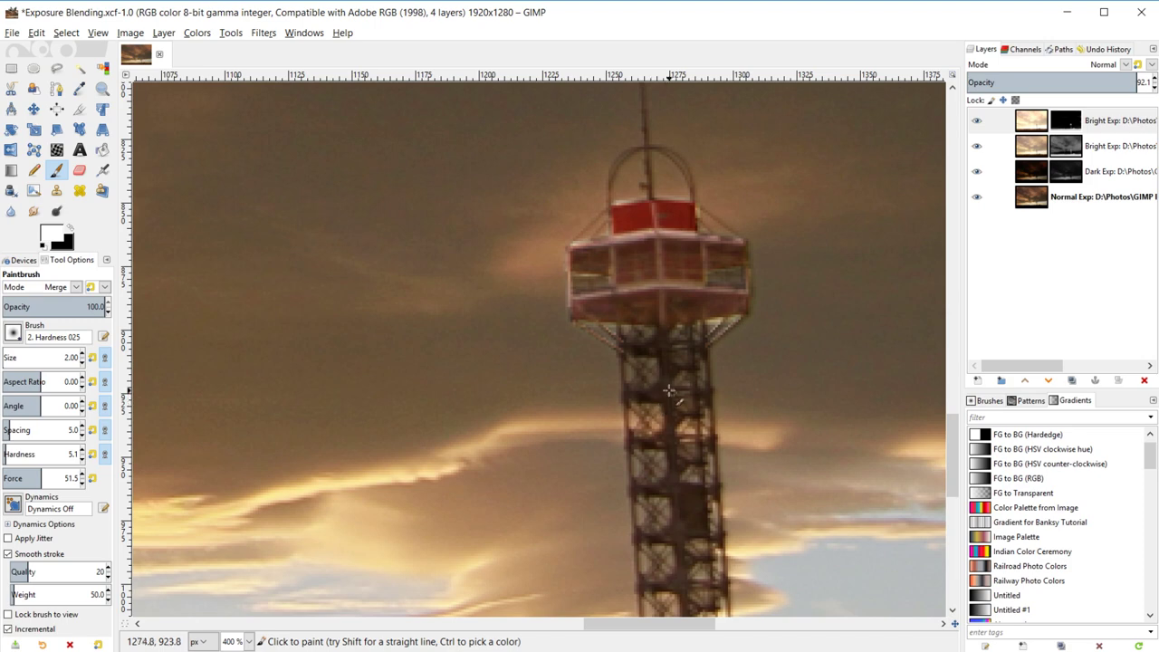
scroll(738, 323, "up", 6)
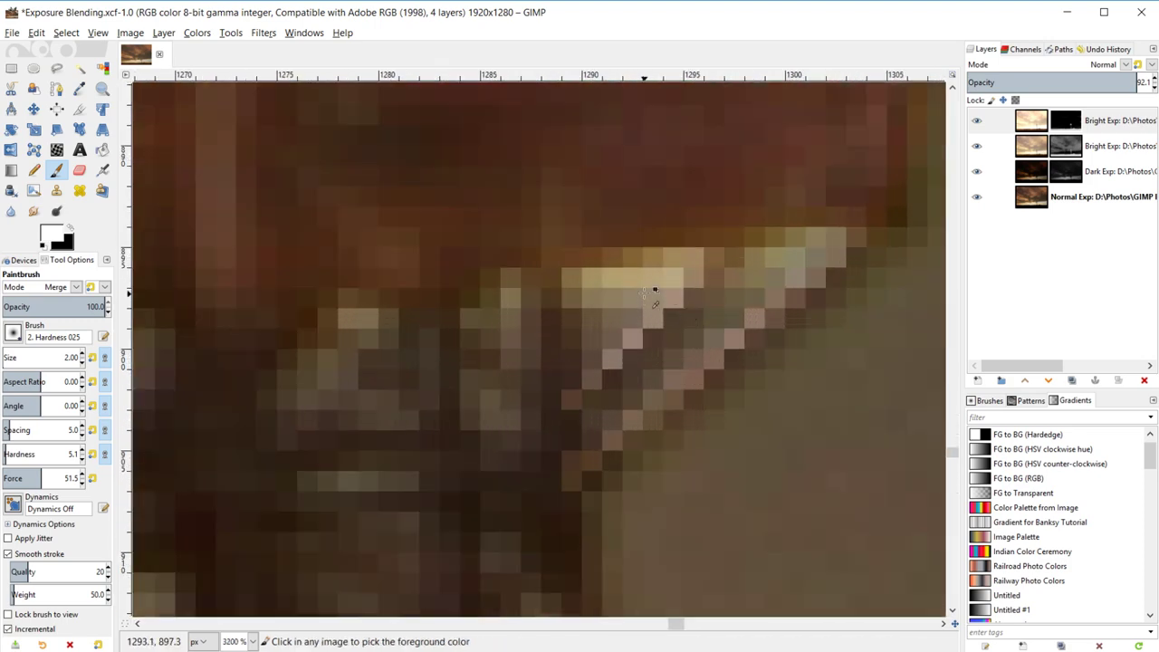
key("x")
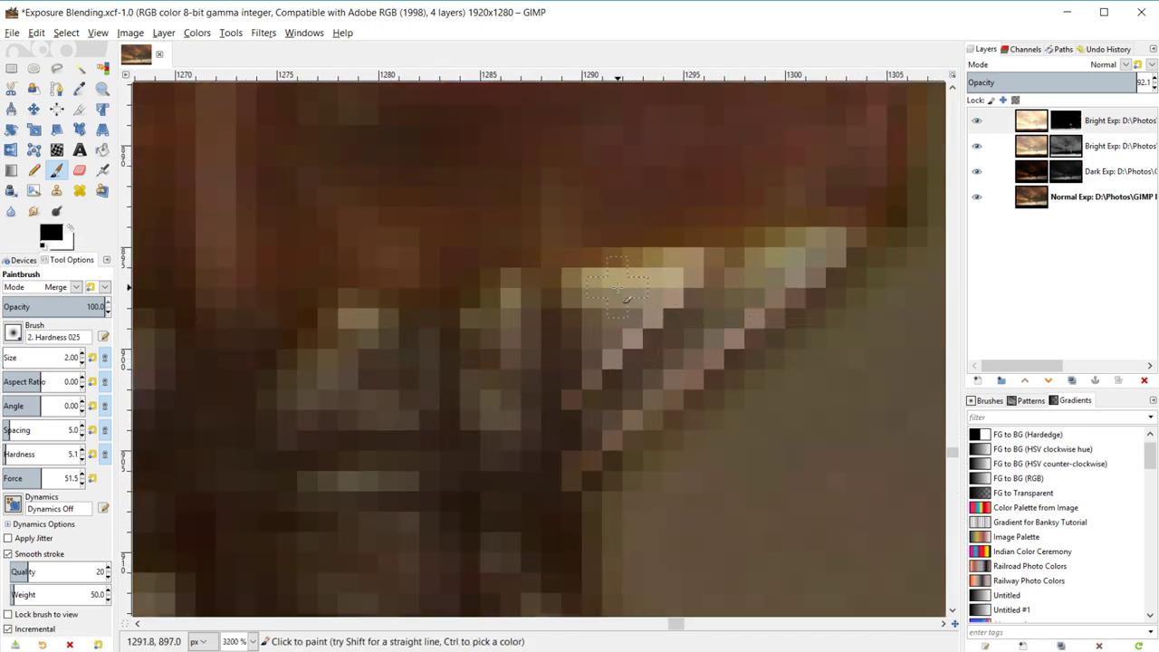
key("bracketleft")
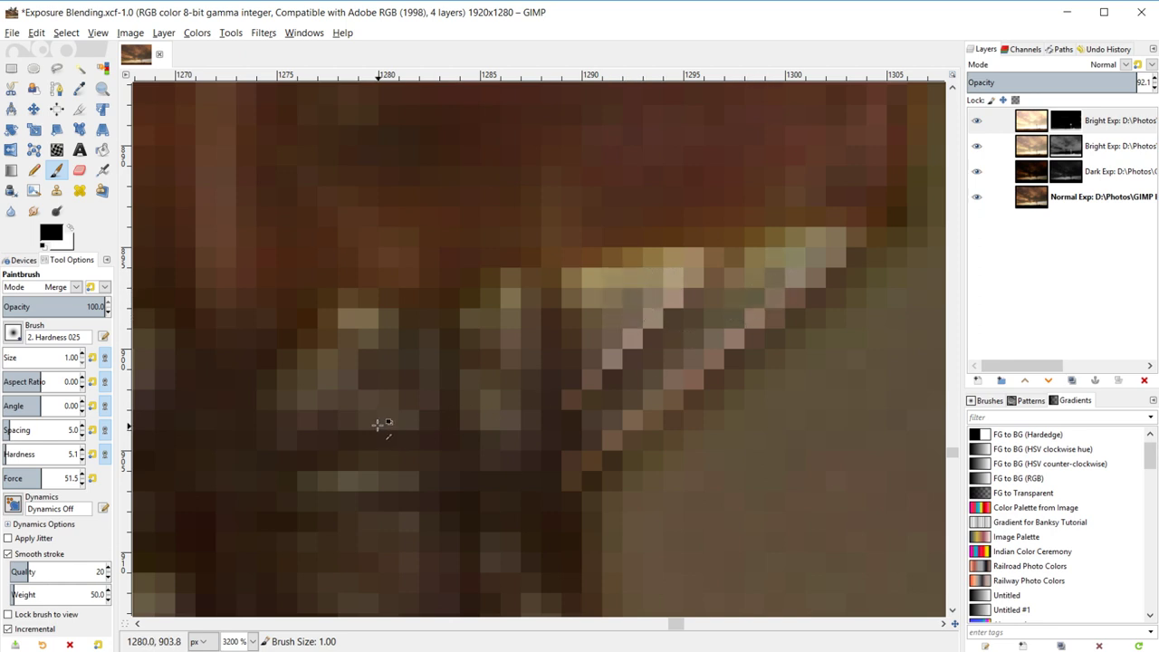
scroll(374, 414, "down", 4)
left_click_drag(698, 623, 664, 624)
scroll(766, 412, "down", 3)
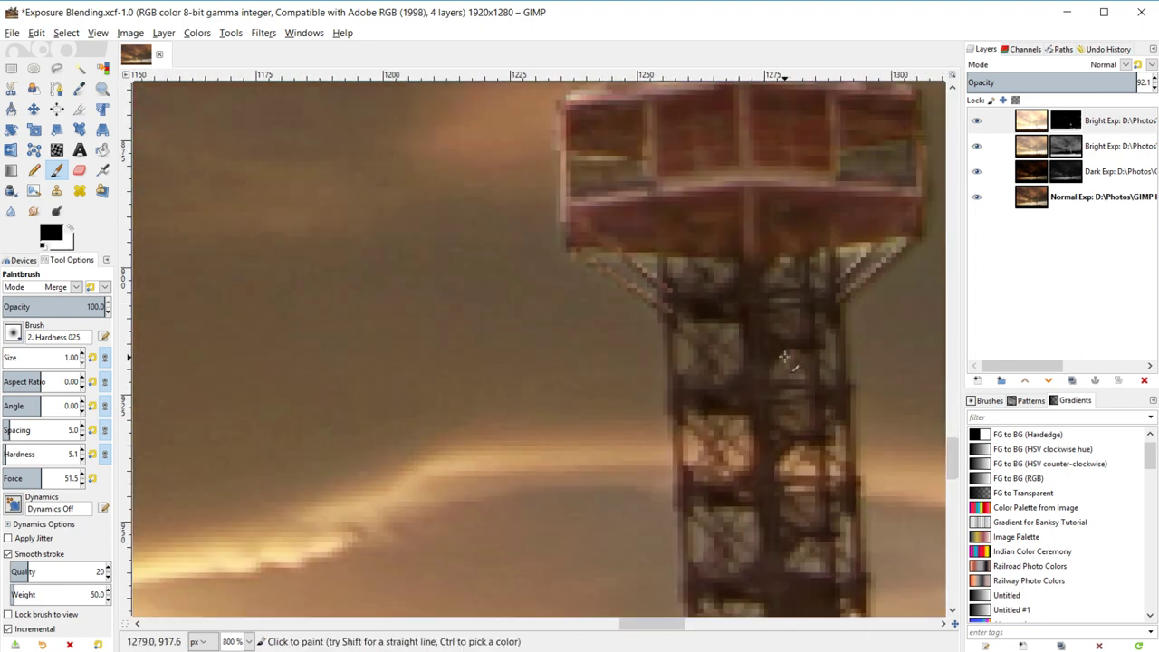
- Switch back to white, set the brush size to 5, and paint a straight line down the tower's central column to its base
key("x")
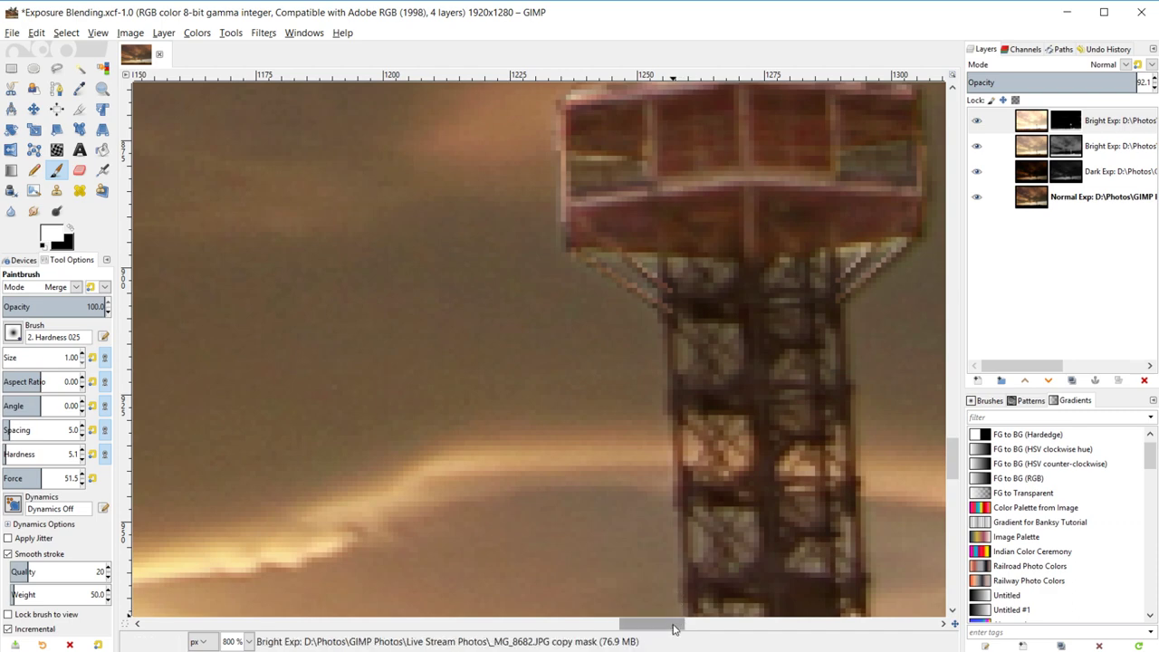
left_click_drag(675, 629, 694, 629)
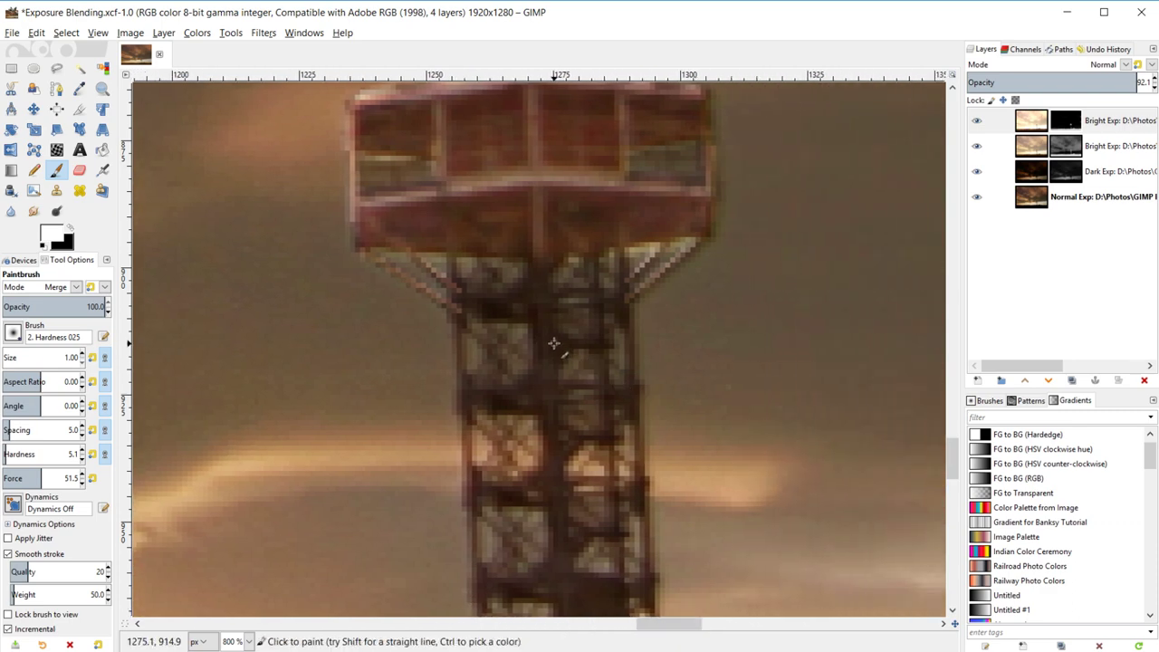
key("bracketright")
key("bracketright")
key("bracketright")
key("bracketright")
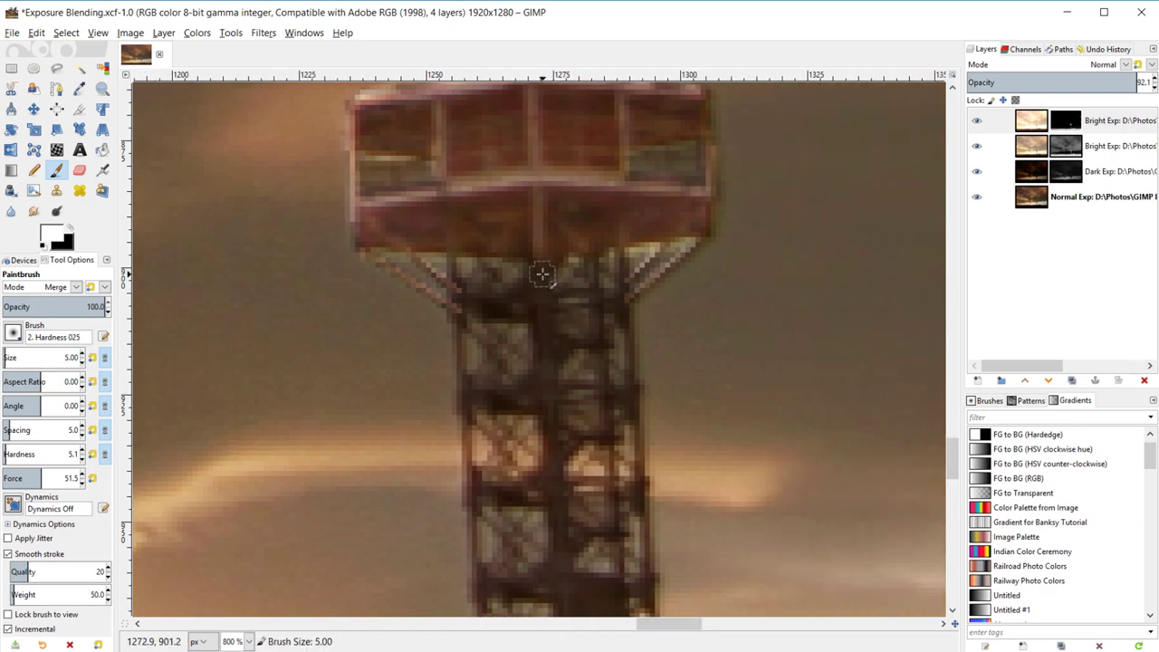
scroll(569, 449, "down", 10)
scroll(568, 449, "right", 1)
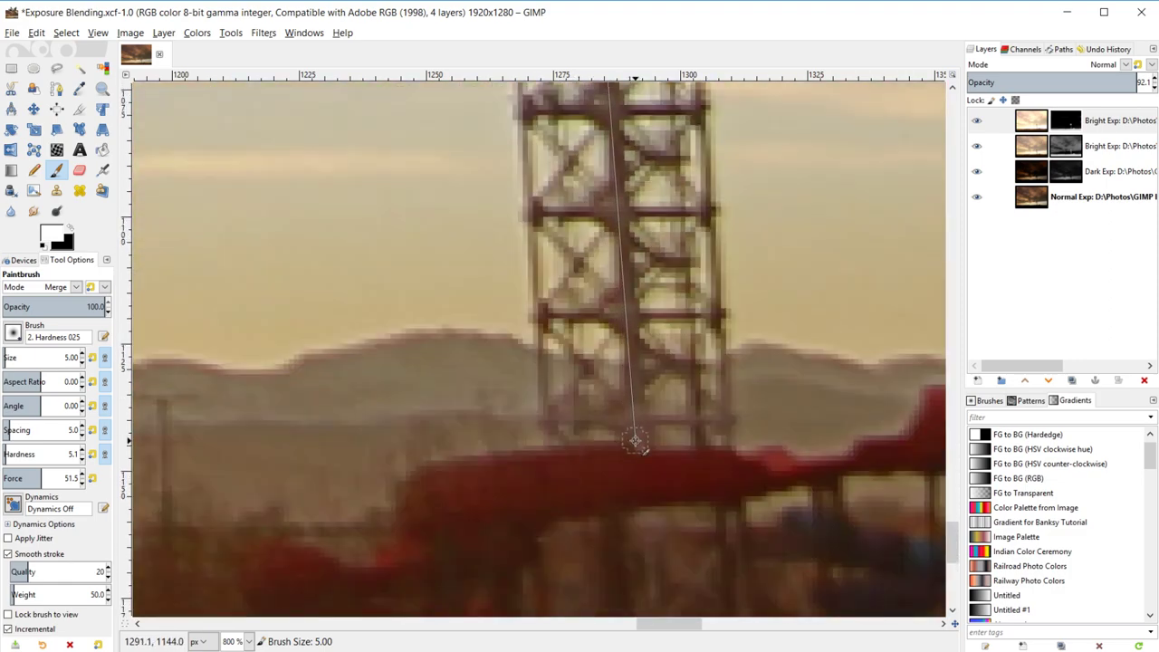
left_click(637, 440, "shift")
key("3")
- Try painting a straight white line down the tower's left leg with a size 4 brush, and undo it
scroll(634, 362, "up", 3)
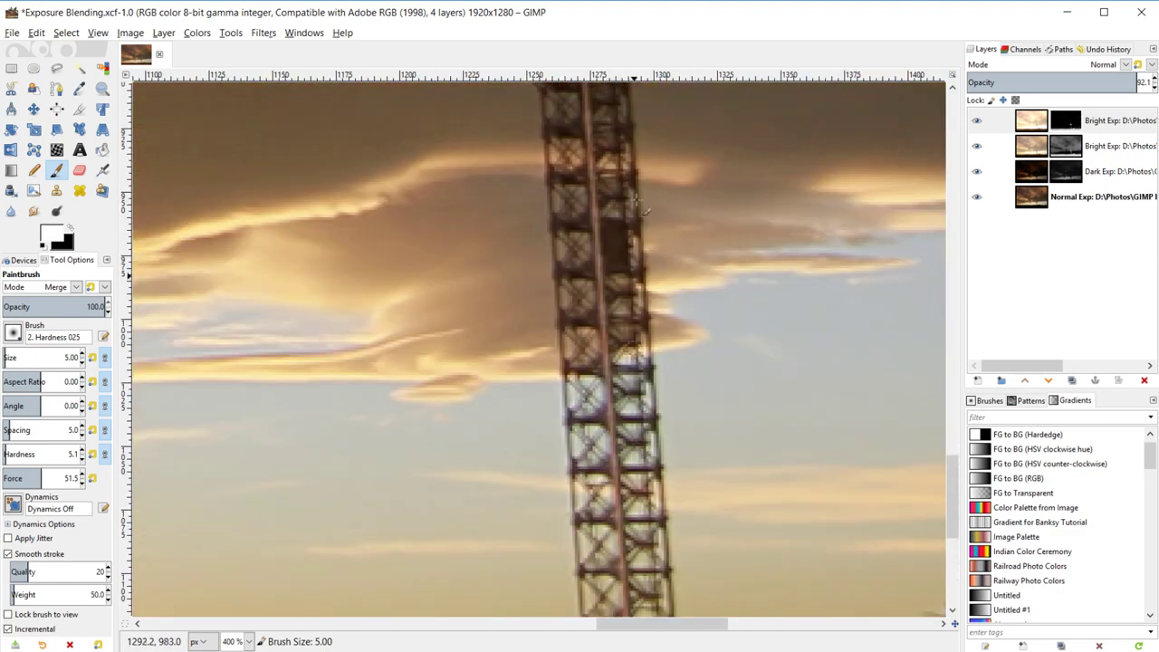
scroll(591, 312, "up", 3)
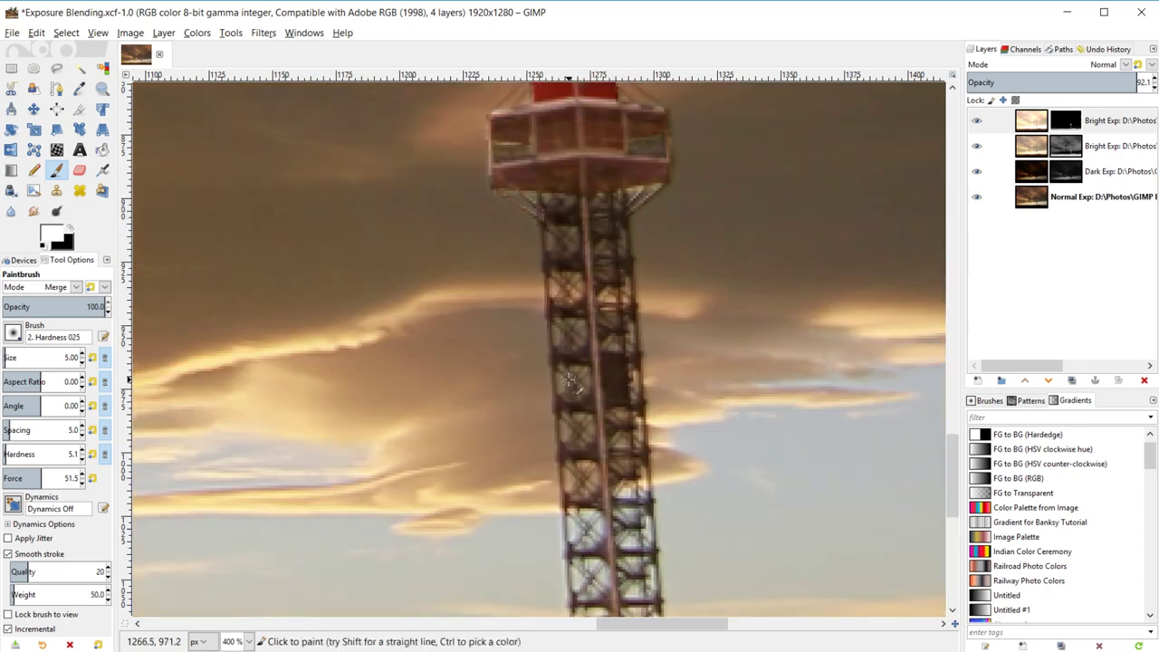
key("bracketleft")
scroll(573, 336, "down", 10)
left_click(590, 426, "shift")
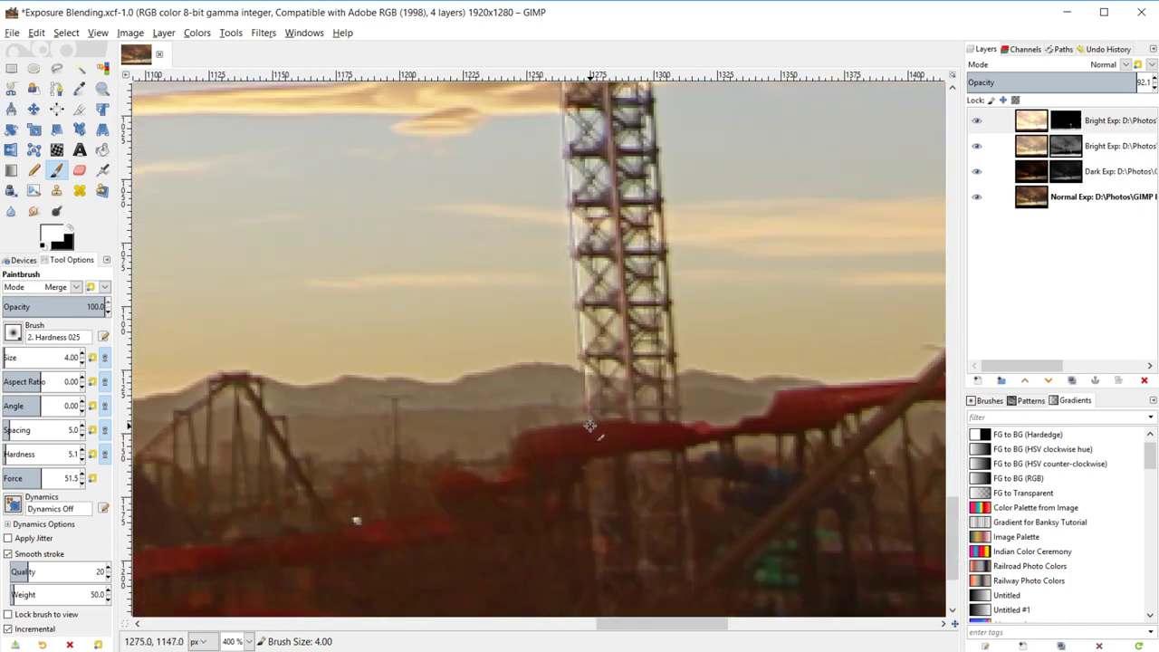
scroll(607, 412, "up", 6)
scroll(574, 140, "up", 6)
scroll(596, 239, "down", 4)
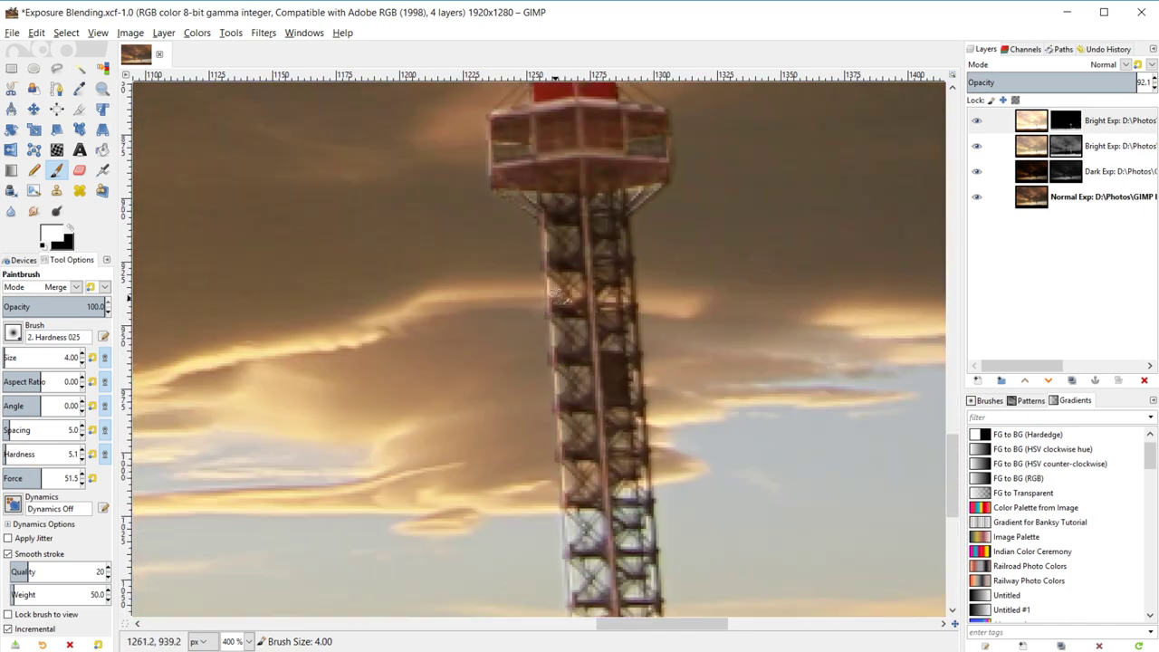
key("ctrl+z")
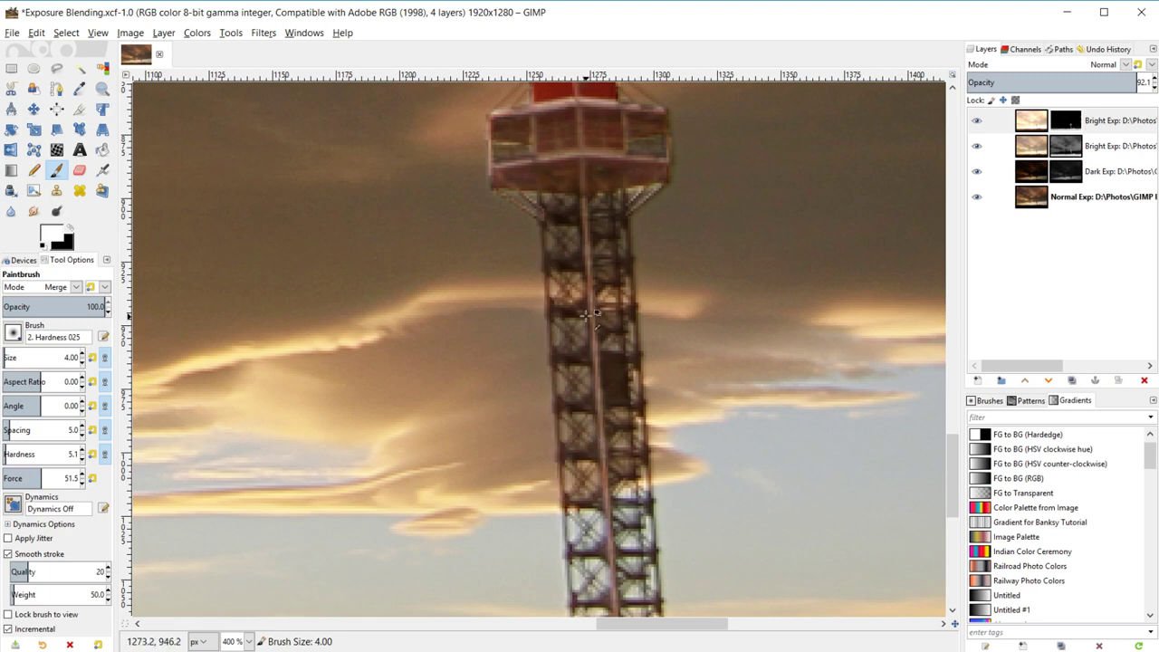
- Reduce the brush size to 2 and paint straight white lines down the tower's left and right legs to the base
key("bracketleft")
key("bracketleft")
scroll(546, 269, "down", 5)
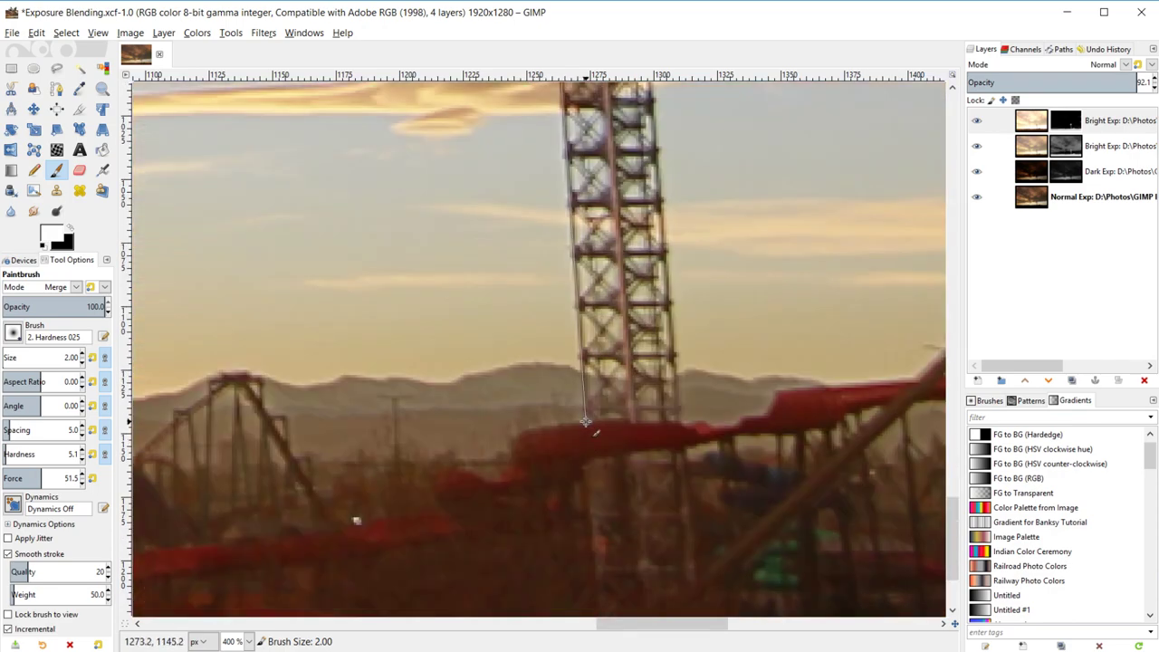
left_click(585, 421, "shift")
scroll(625, 389, "up", 6)
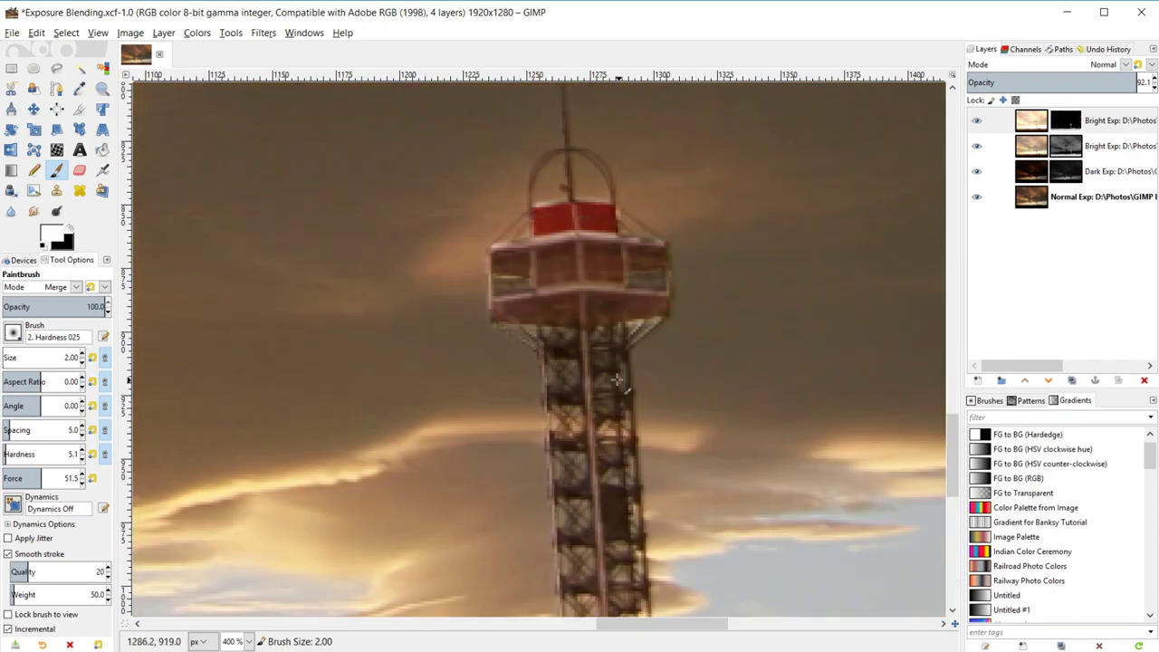
scroll(633, 362, "down", 6)
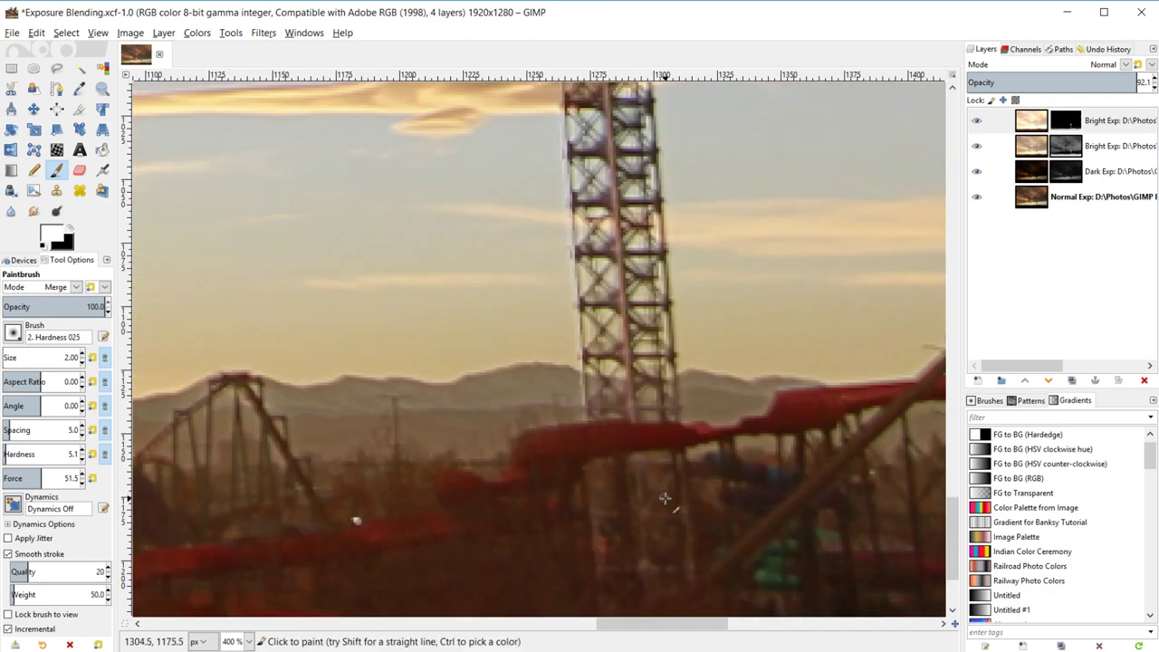
left_click(677, 414, "shift")
scroll(674, 437, "up", 5)
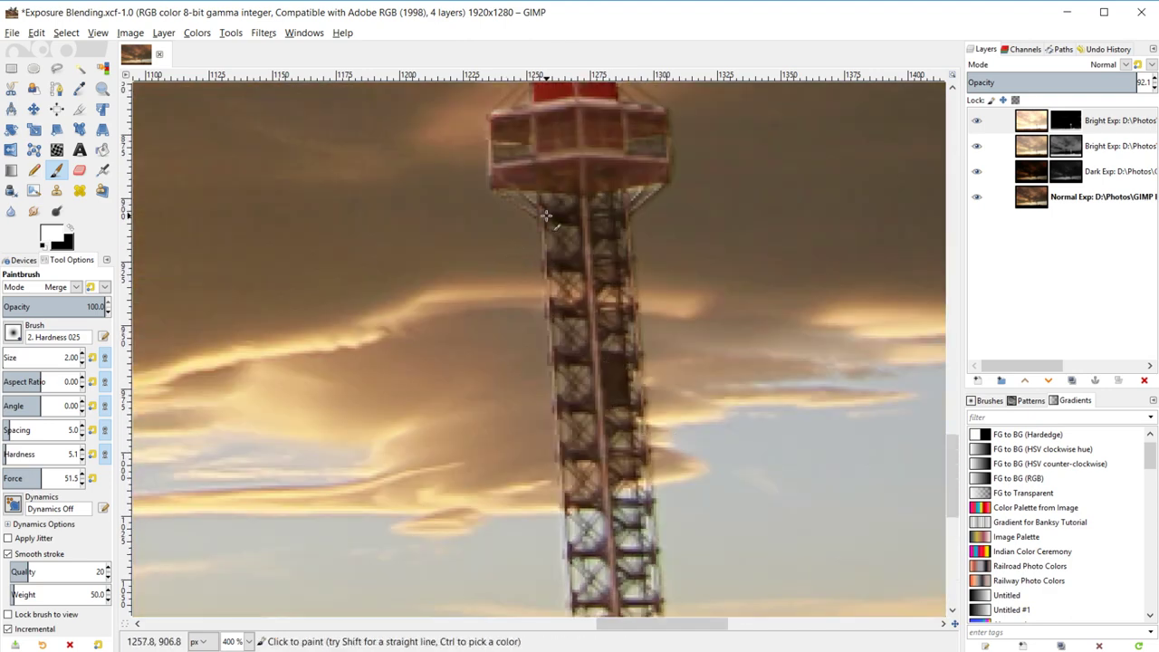
- Paint straight white lines across the upper horizontal crossbars of the tower's lattice, just below the cabin
left_click(584, 215)
left_click(628, 214, "shift")
scroll(623, 315, "up", 3)
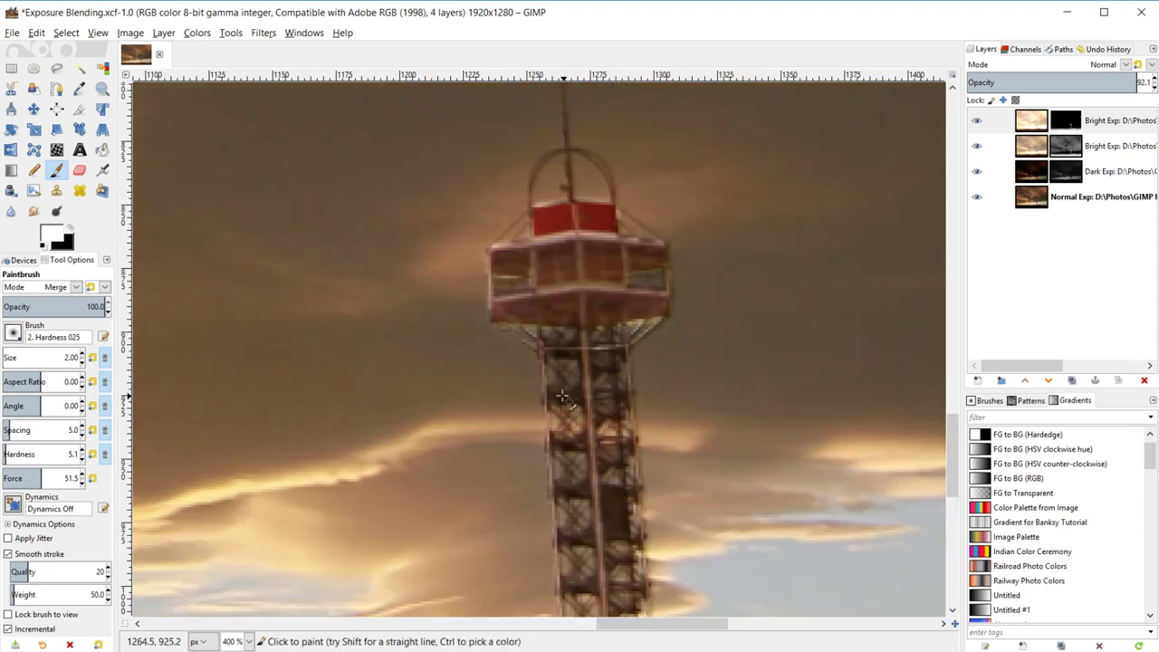
left_click(544, 397)
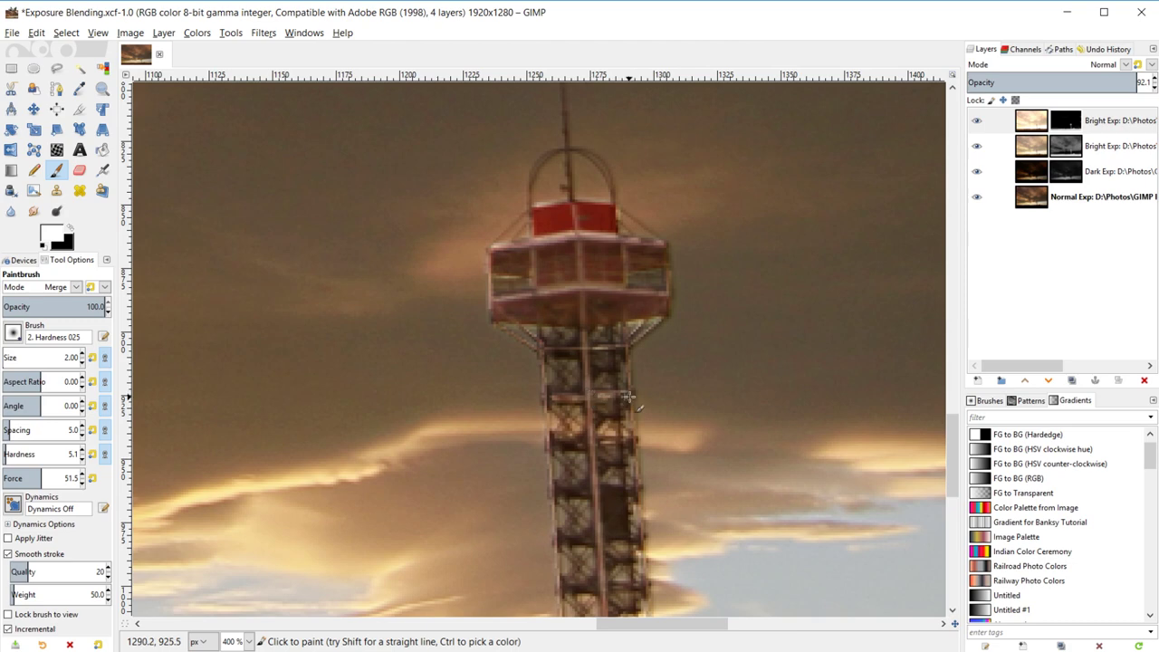
scroll(555, 462, "down", 3)
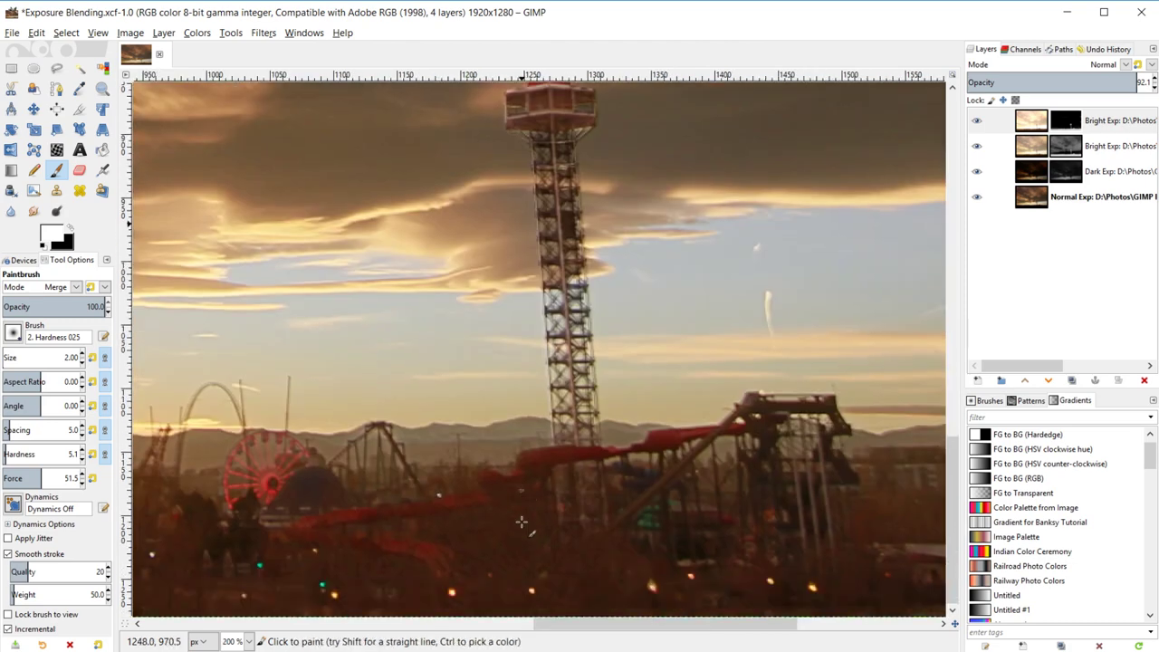
scroll(553, 326, "up", 2)
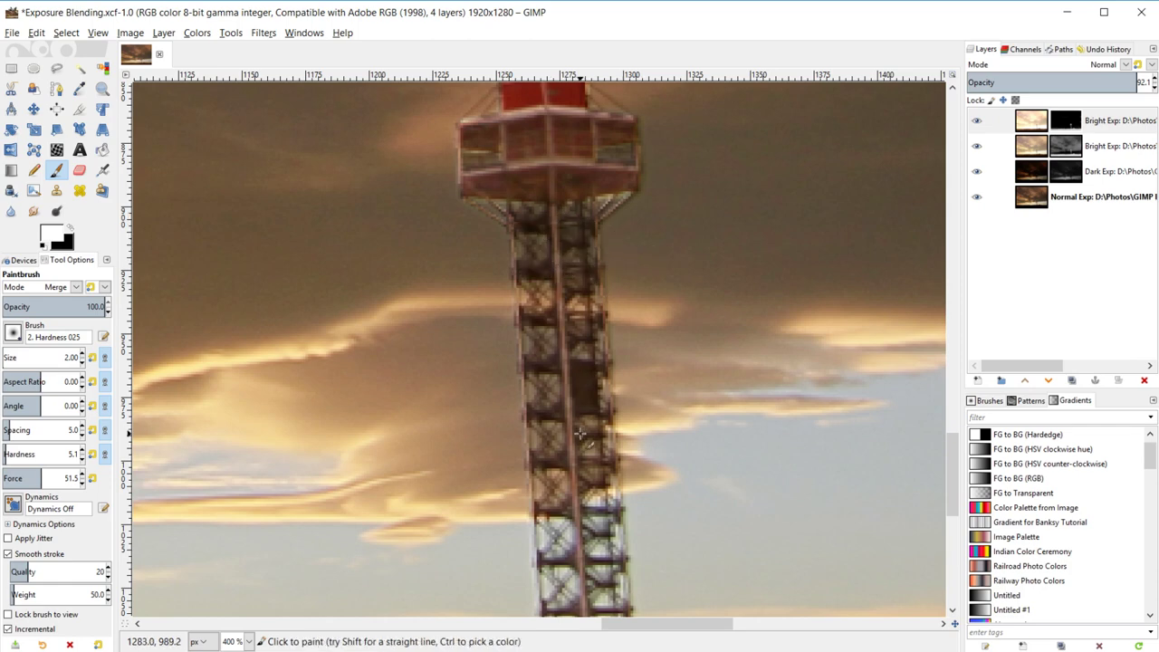
scroll(440, 376, "down", 4)
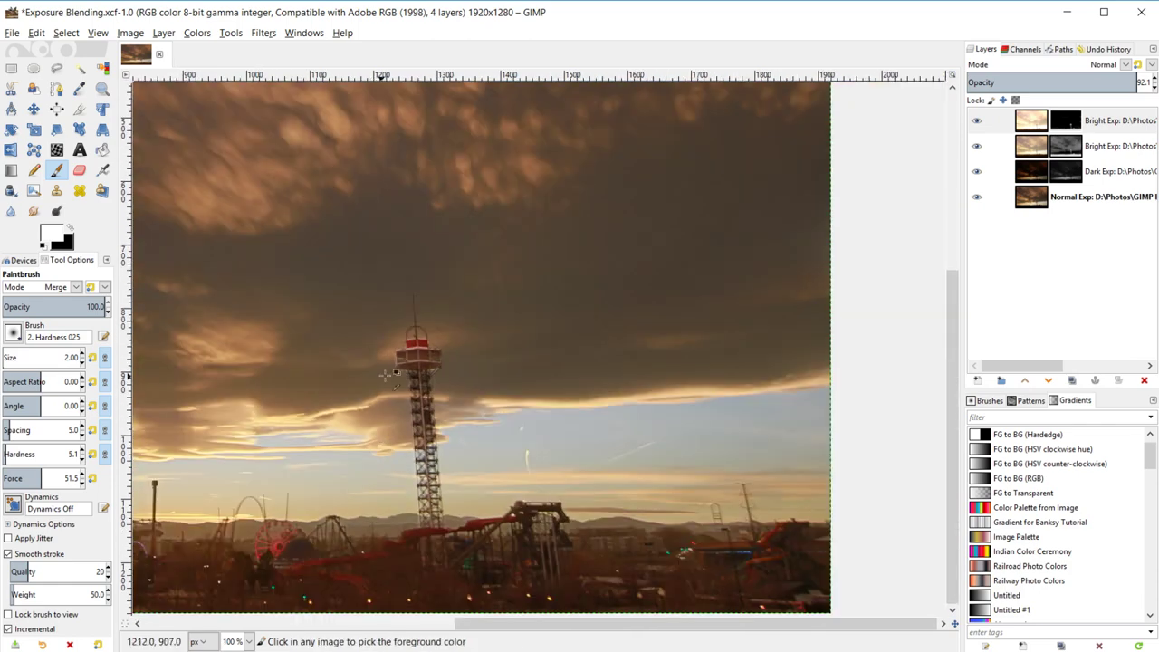
scroll(689, 625, "left", 5)
scroll(692, 625, "down", 1)
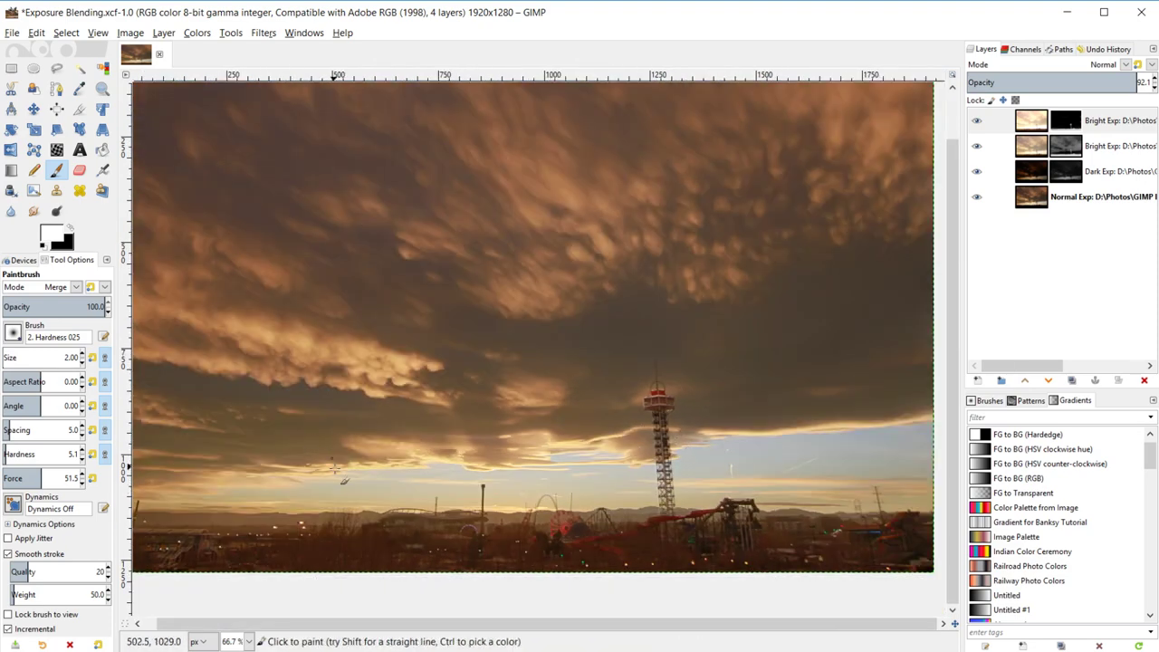
scroll(427, 473, "up", 2)
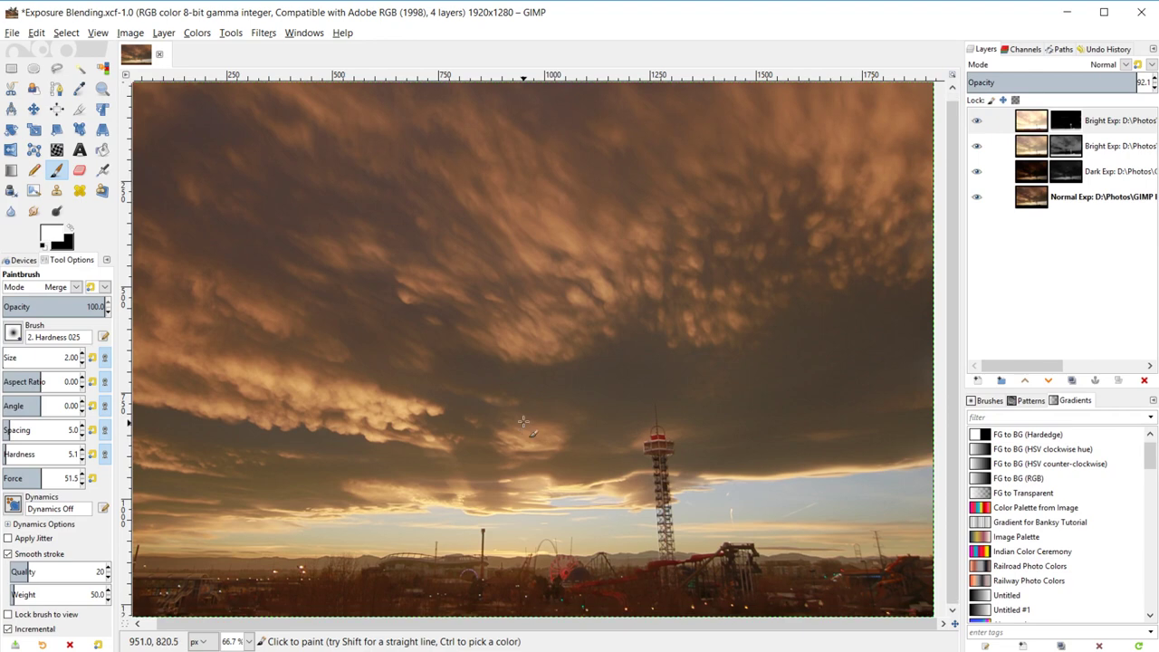
scroll(531, 426, "down", 1)
scroll(586, 478, "up", 1)
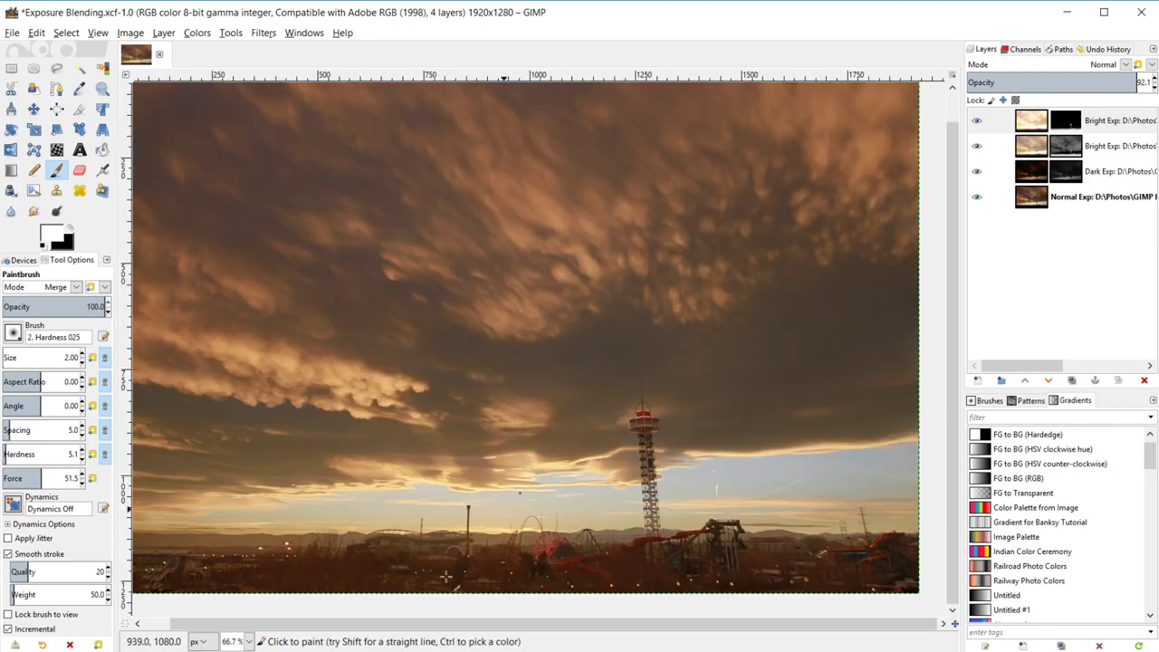
- Open Denver Sunset Photo Long Exposure (Light) from the Live Stream Photos folder in GIMP and convert it to the RGB working space
mouse_move(458, 647)
left_click(376, 602)
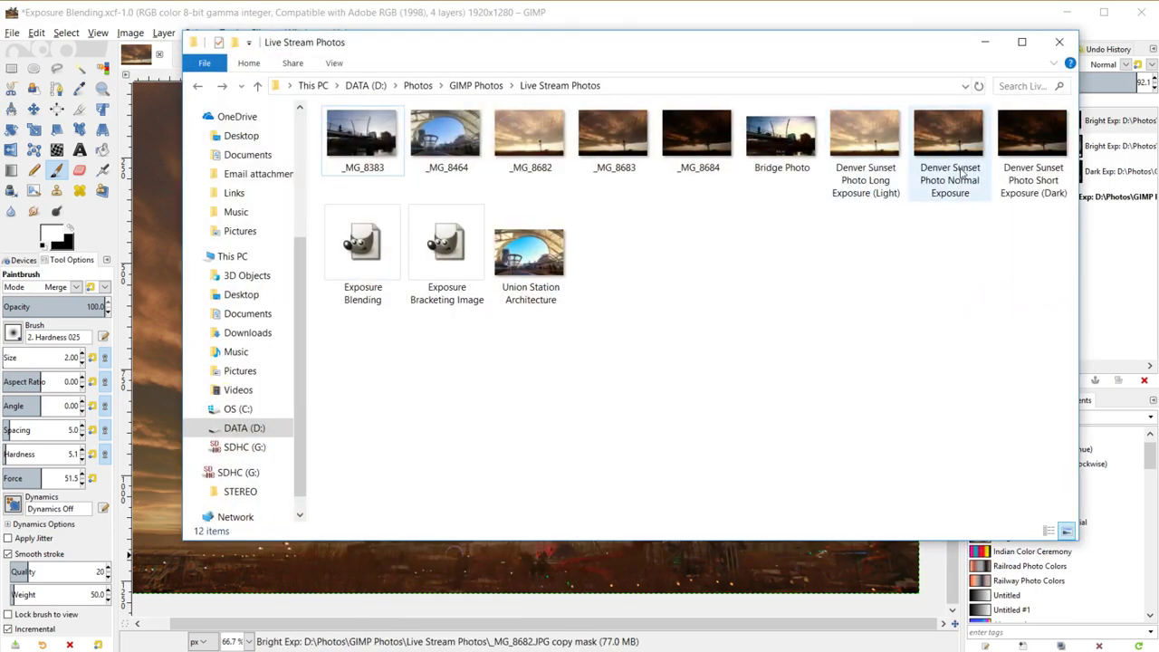
right_click(876, 145)
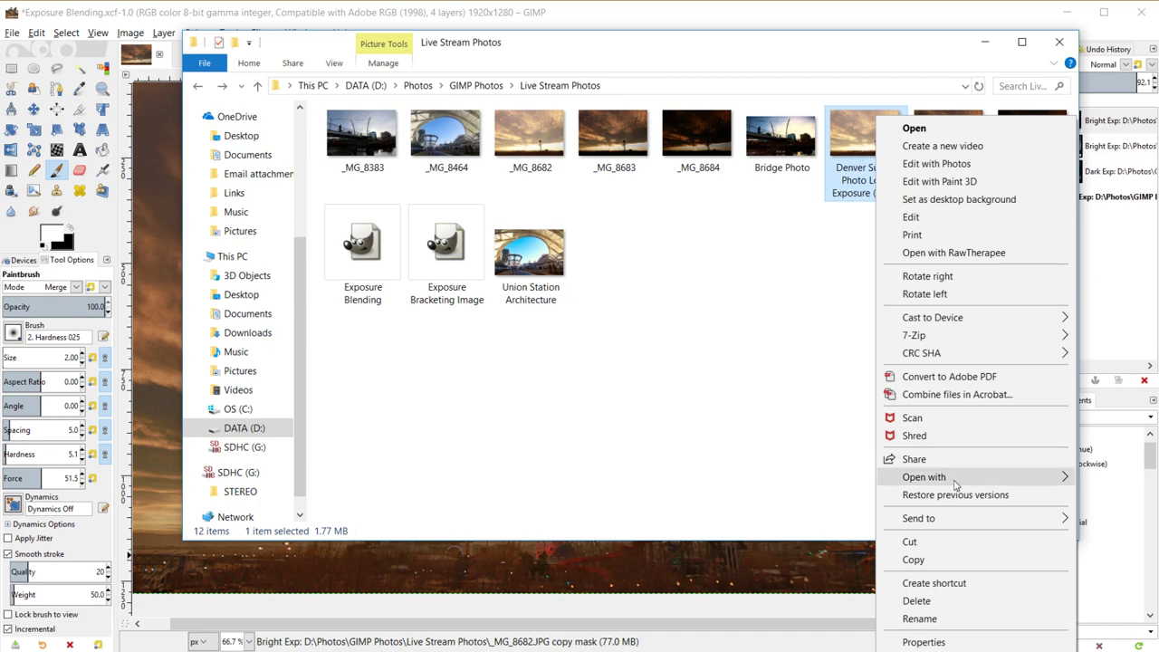
mouse_move(955, 484)
left_click(808, 532)
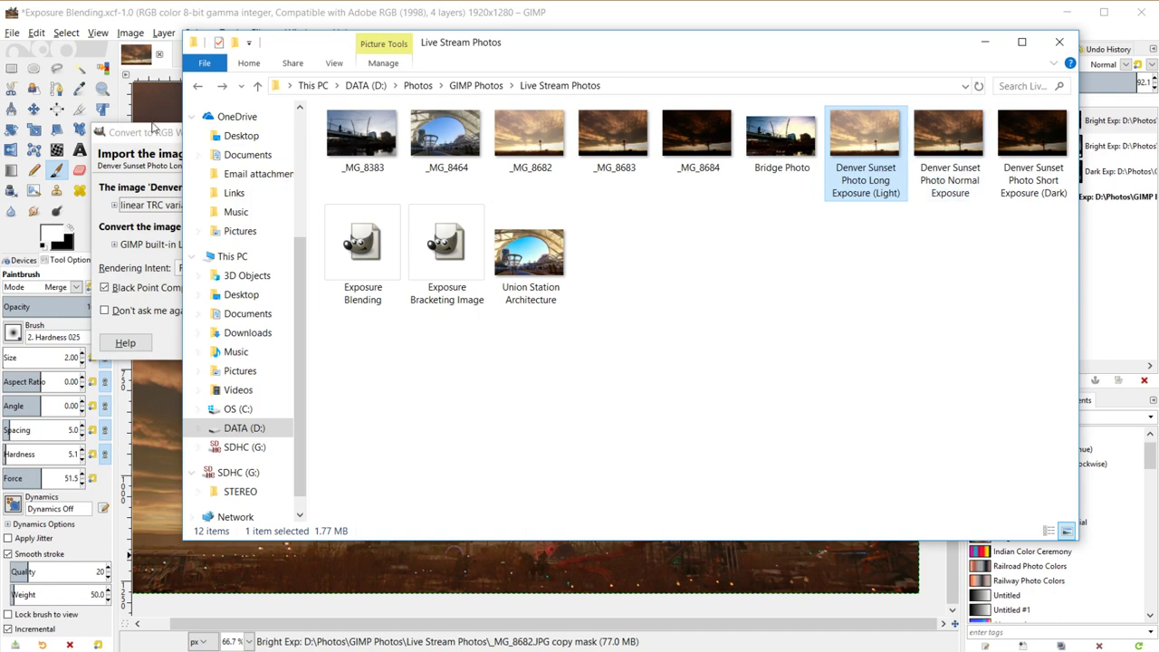
left_click(982, 42)
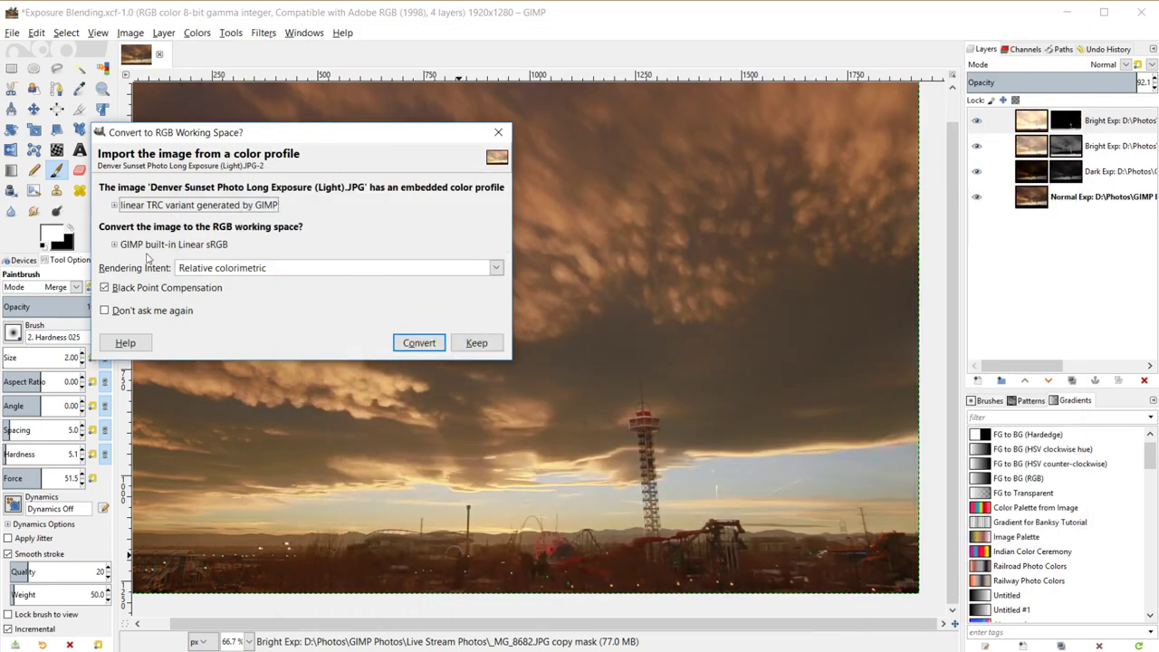
left_click(416, 343)
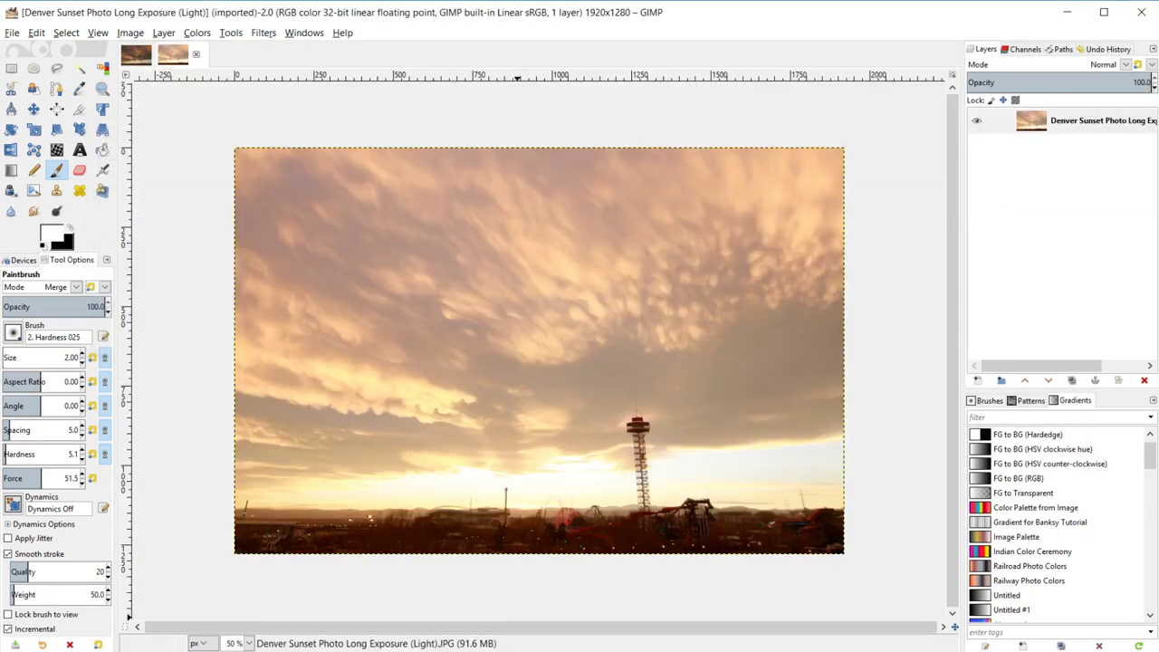
- Open Denver Sunset Photo Normal Exposure from the same folder in GIMP and convert it to the RGB working space
left_click(376, 593)
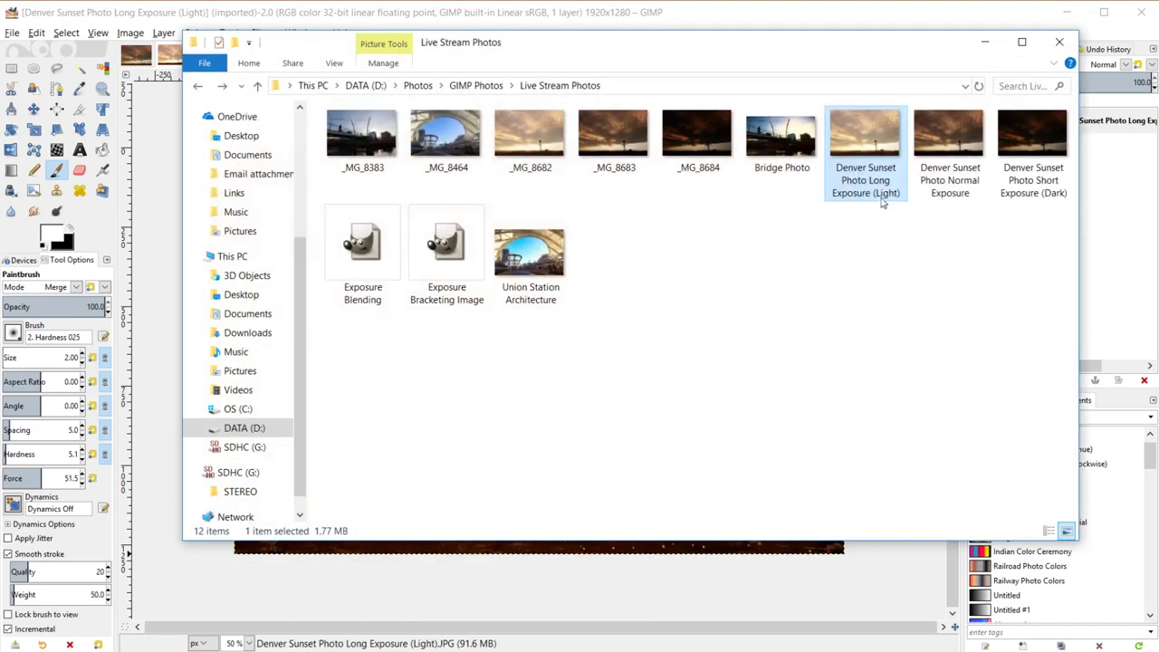
right_click(938, 150)
mouse_move(996, 476)
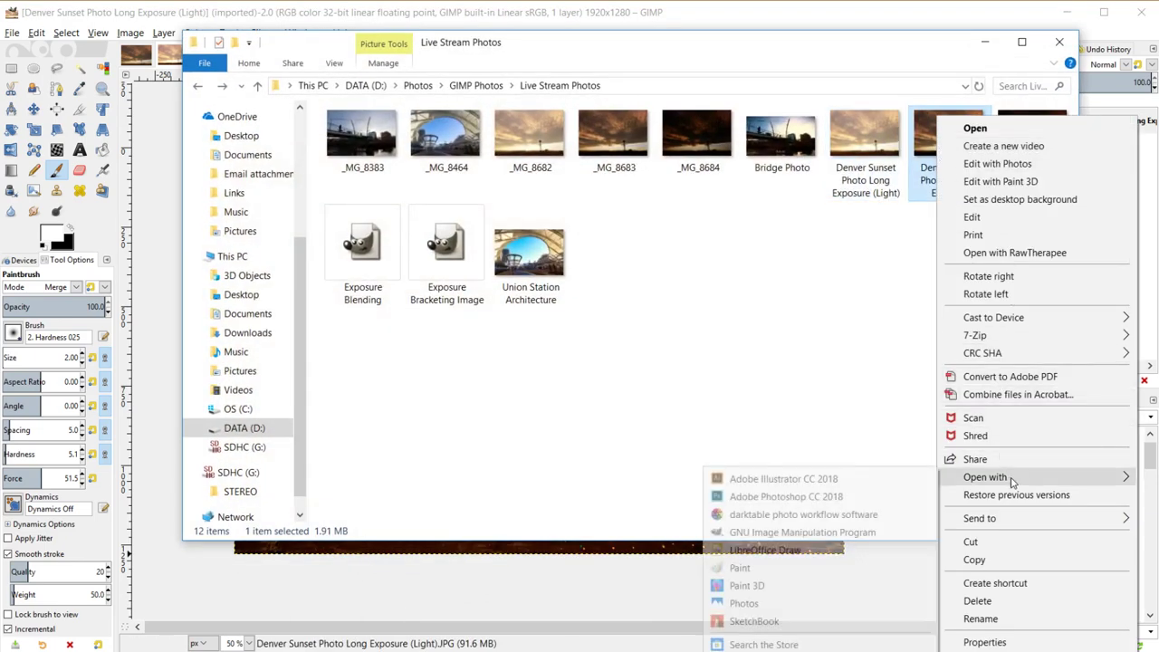
left_click(857, 532)
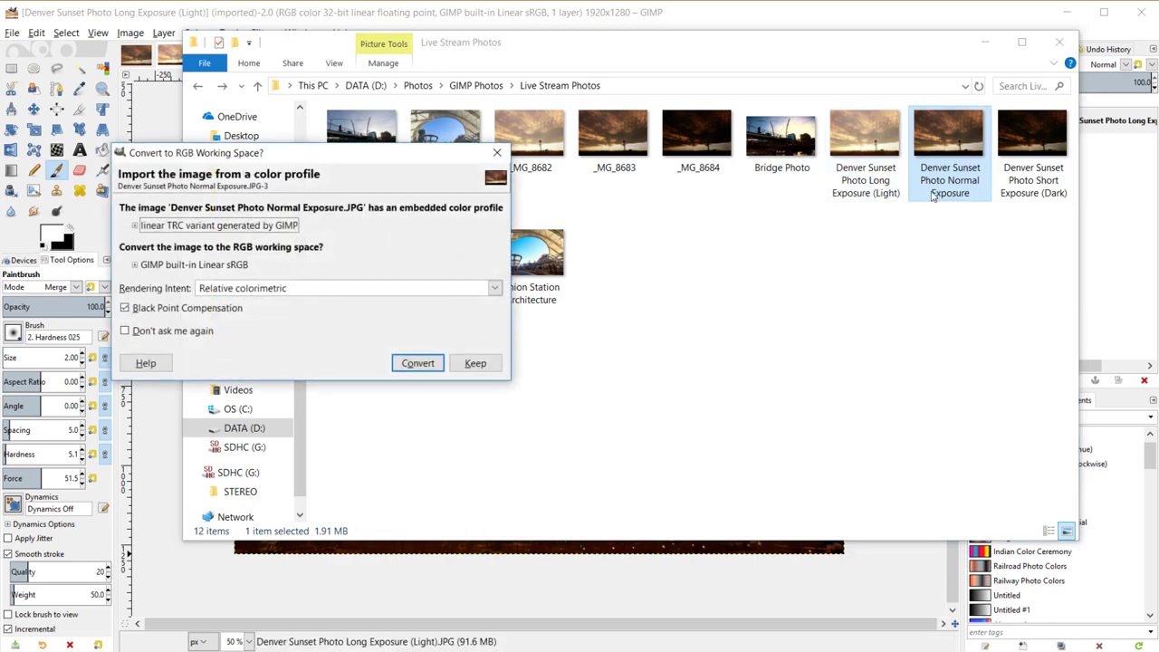
left_click(416, 362)
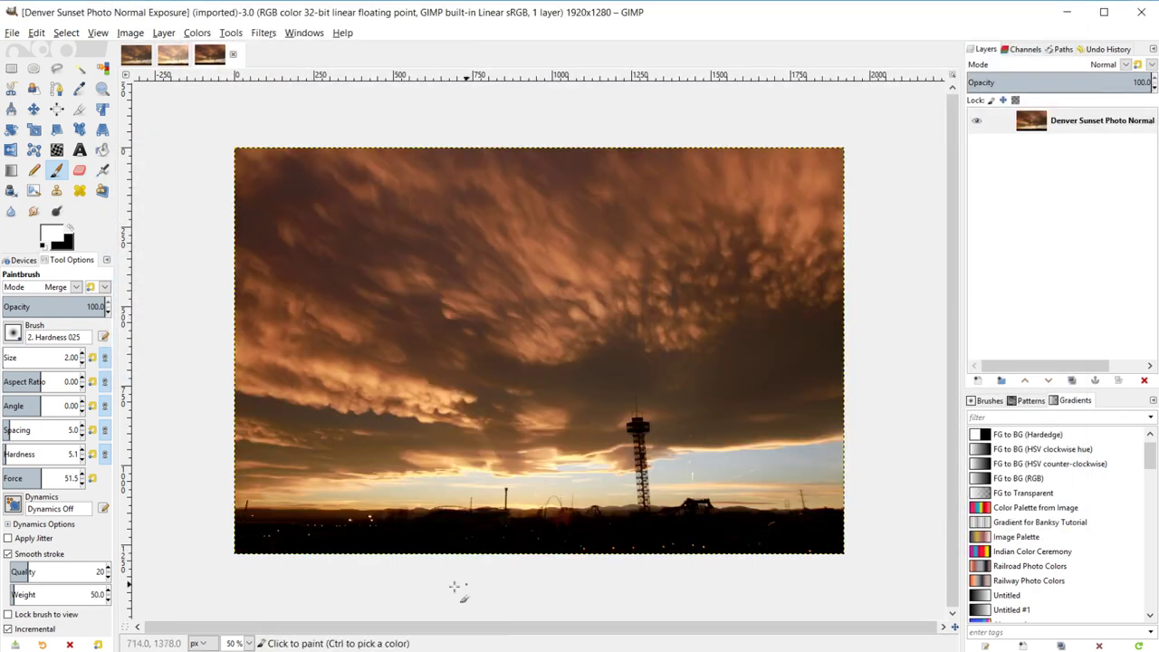
- Open Denver Sunset Photo Short Exposure (Dark) from the folder in GIMP and convert it to the RGB working space
mouse_move(458, 645)
mouse_move(534, 617)
left_click(376, 602)
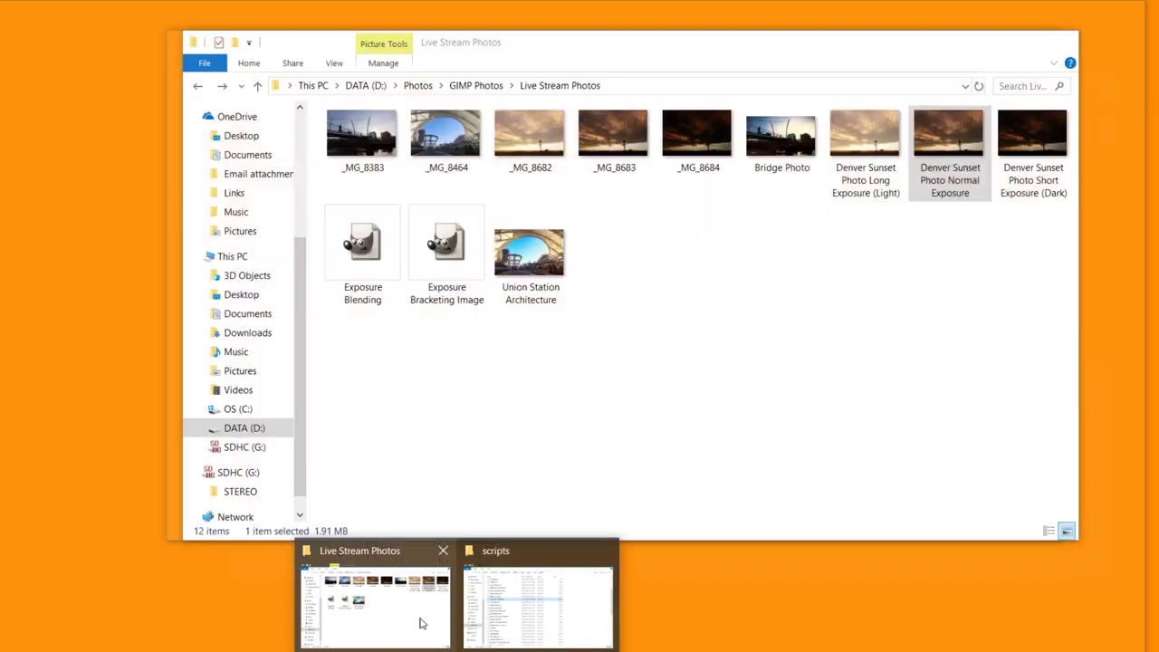
right_click(1005, 154)
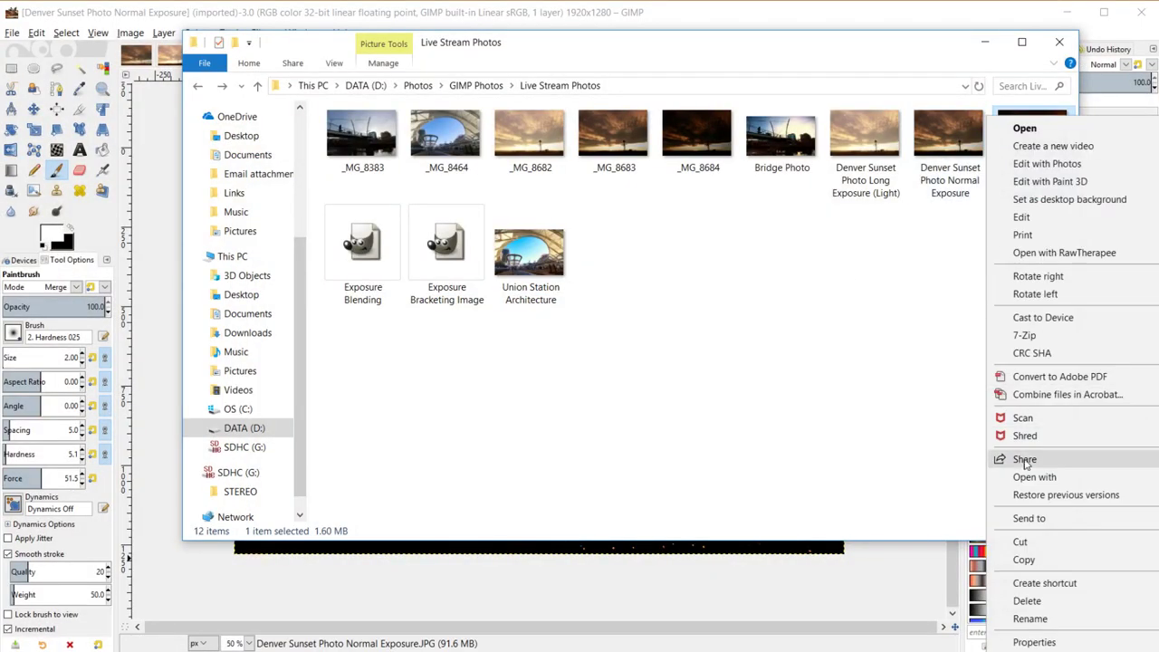
mouse_move(996, 476)
left_click(849, 532)
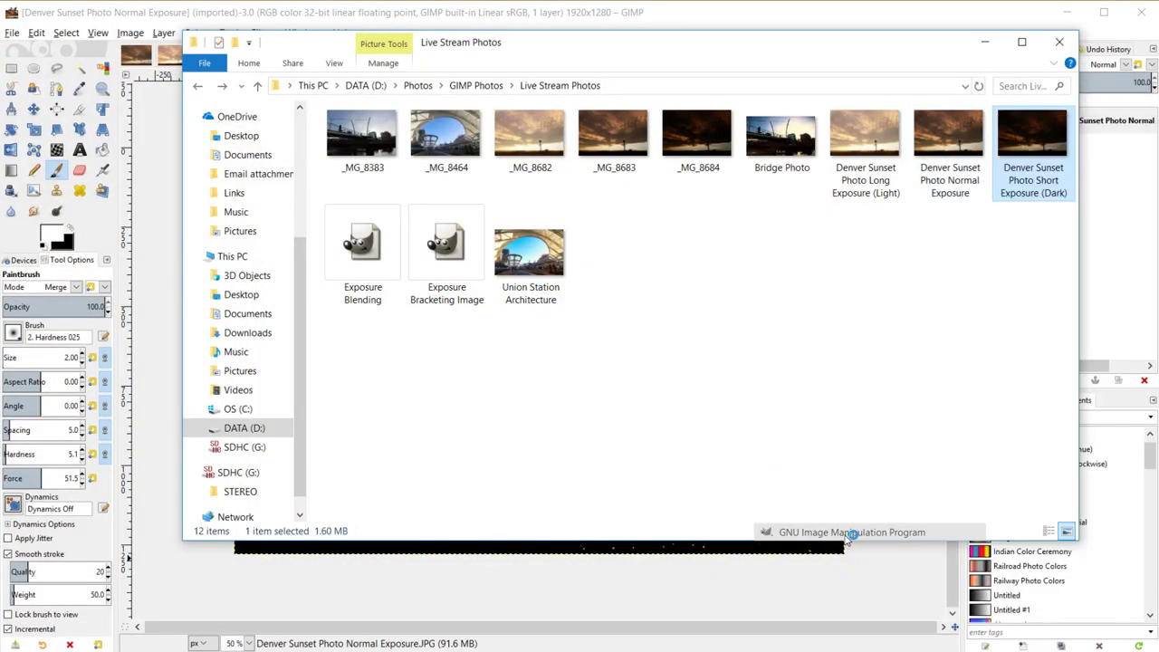
left_click(982, 43)
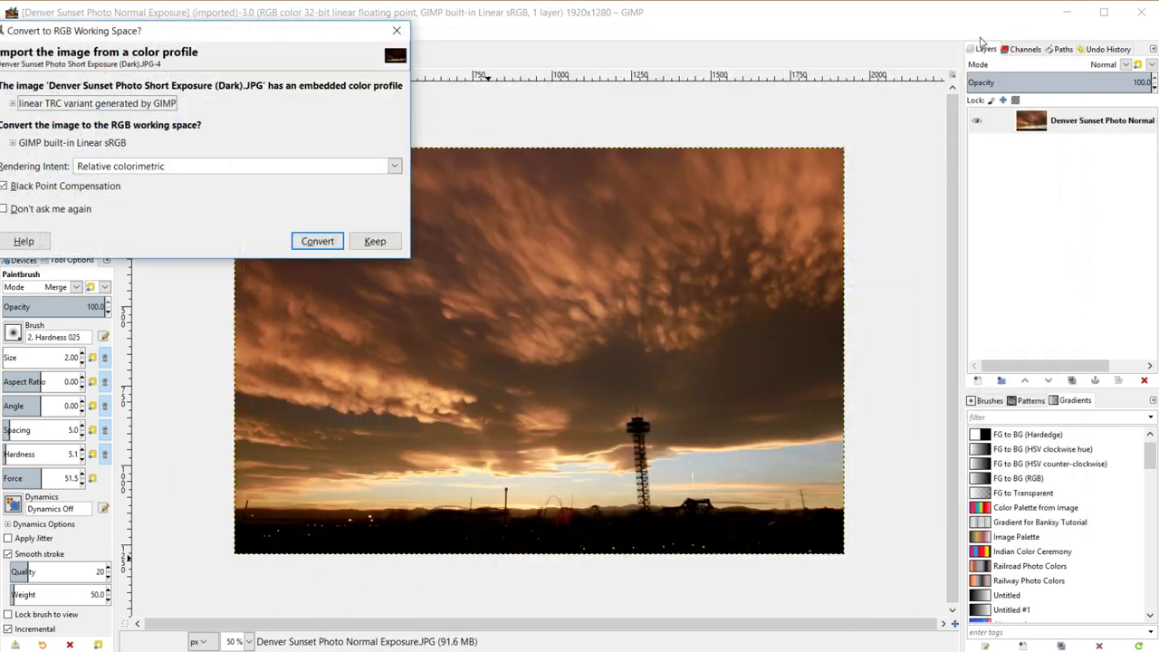
left_click(311, 235)
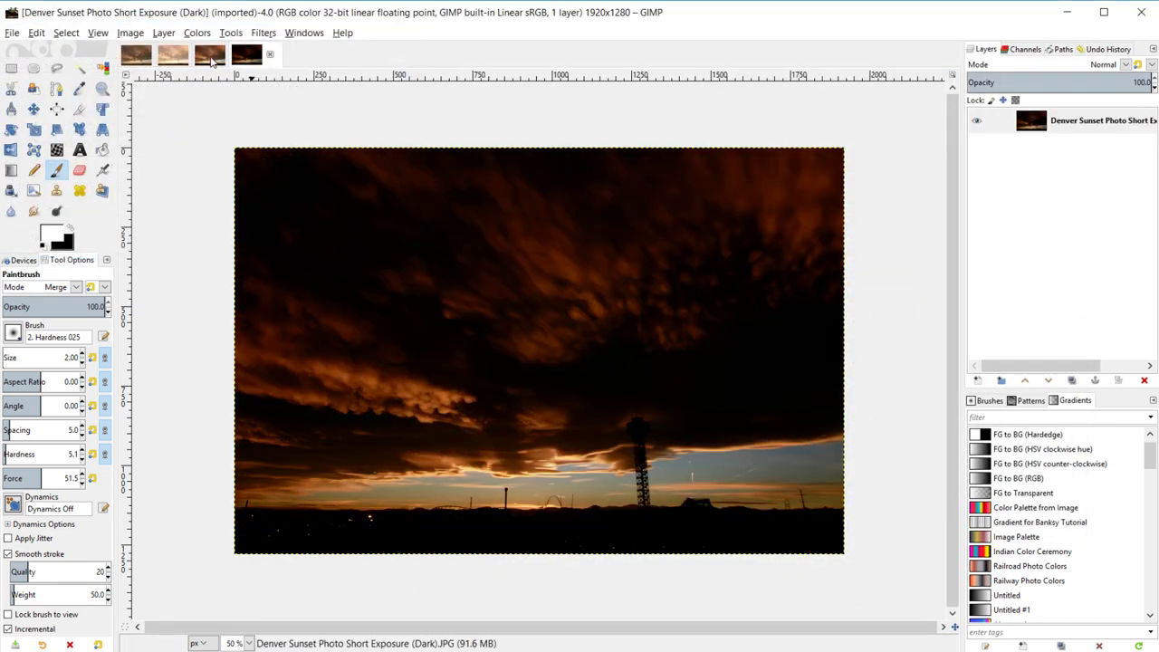
- Compare the normal, dark and light source exposures with the blended image in Exposure Blending.xcf
left_click(211, 56)
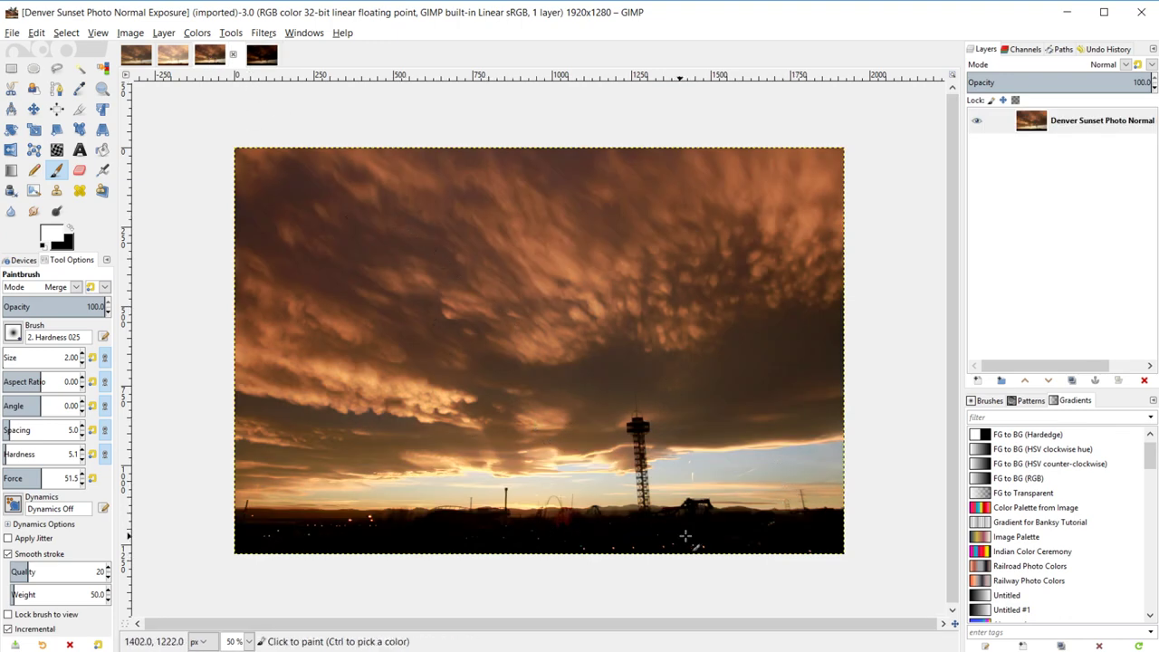
left_click(262, 56)
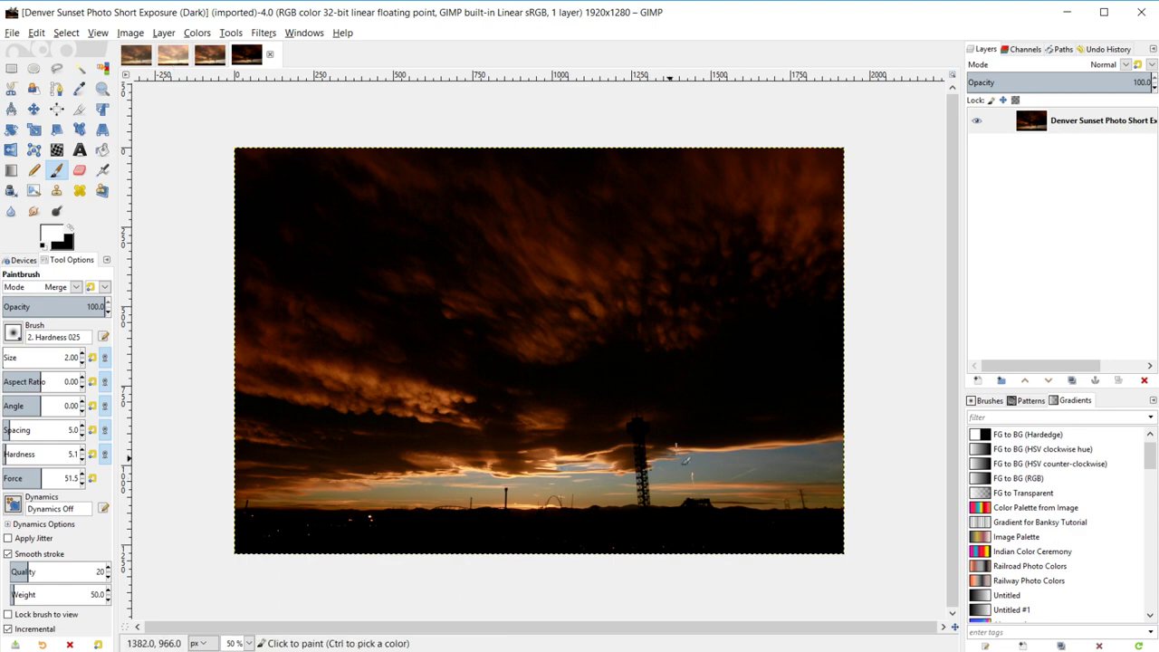
left_click(172, 54)
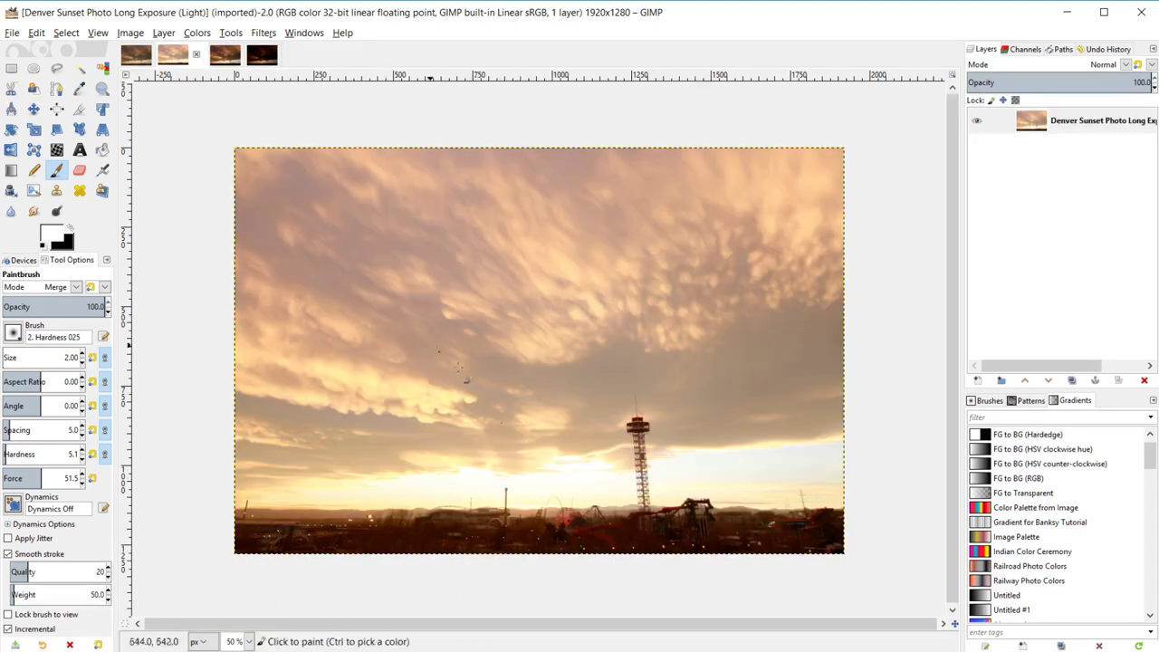
left_click(136, 56)
scroll(564, 410, "down", 1)
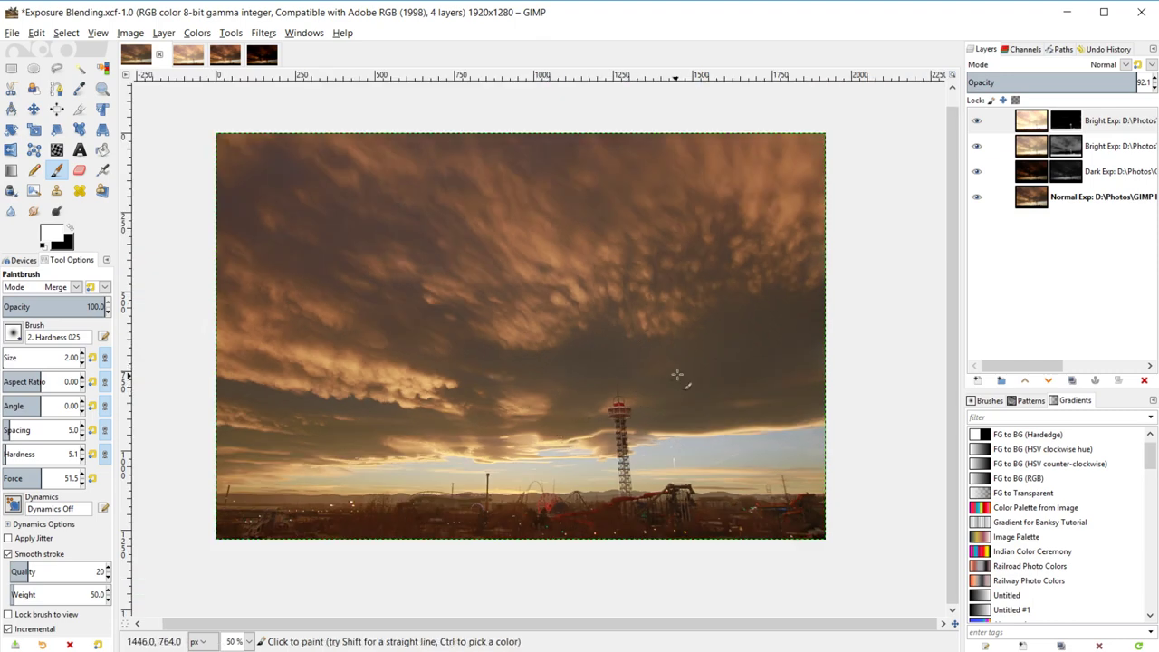
- Create a new layer from the visible result, show only that layer, and save the Exposure Blending file
left_click(164, 34)
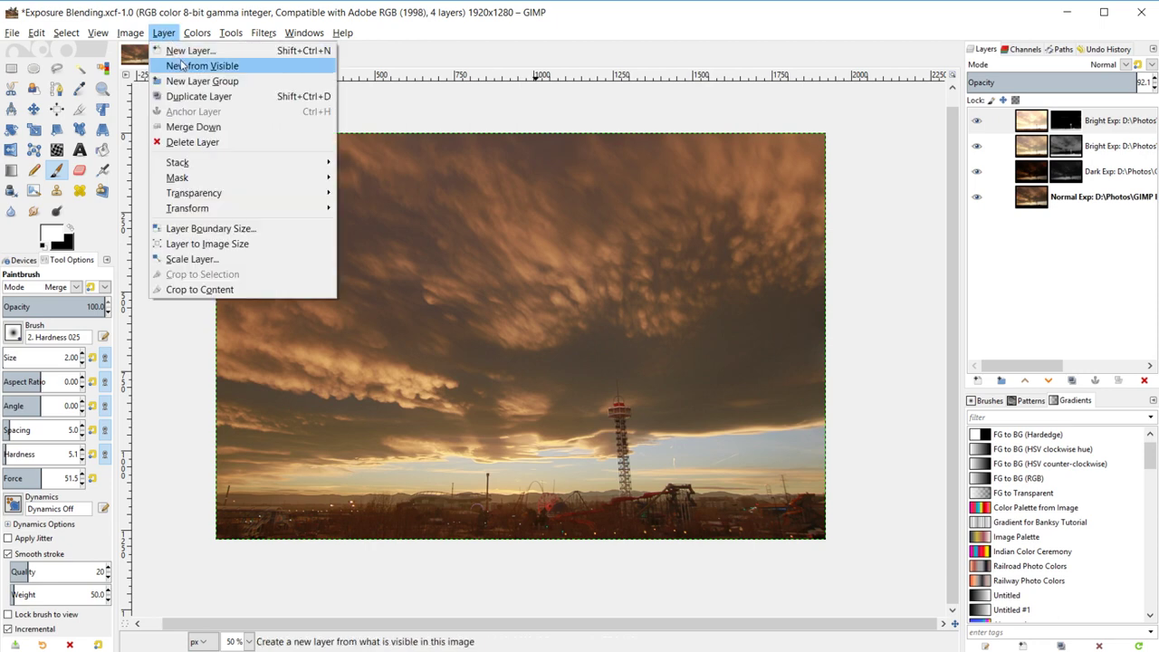
left_click(185, 65)
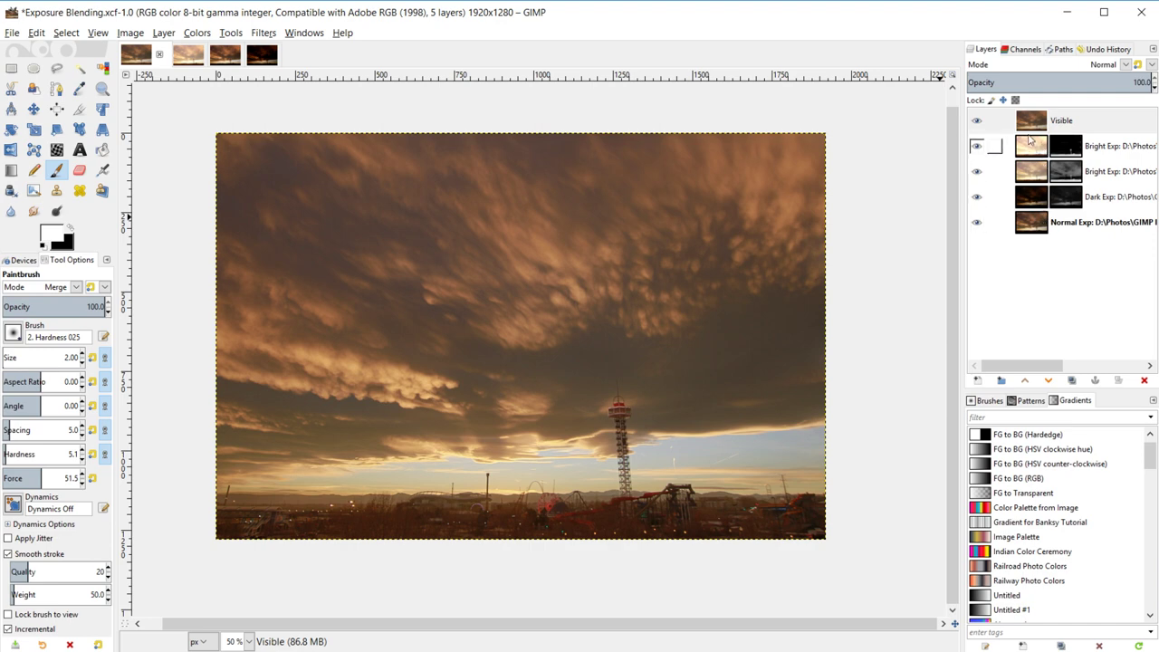
left_click(978, 122, "shift")
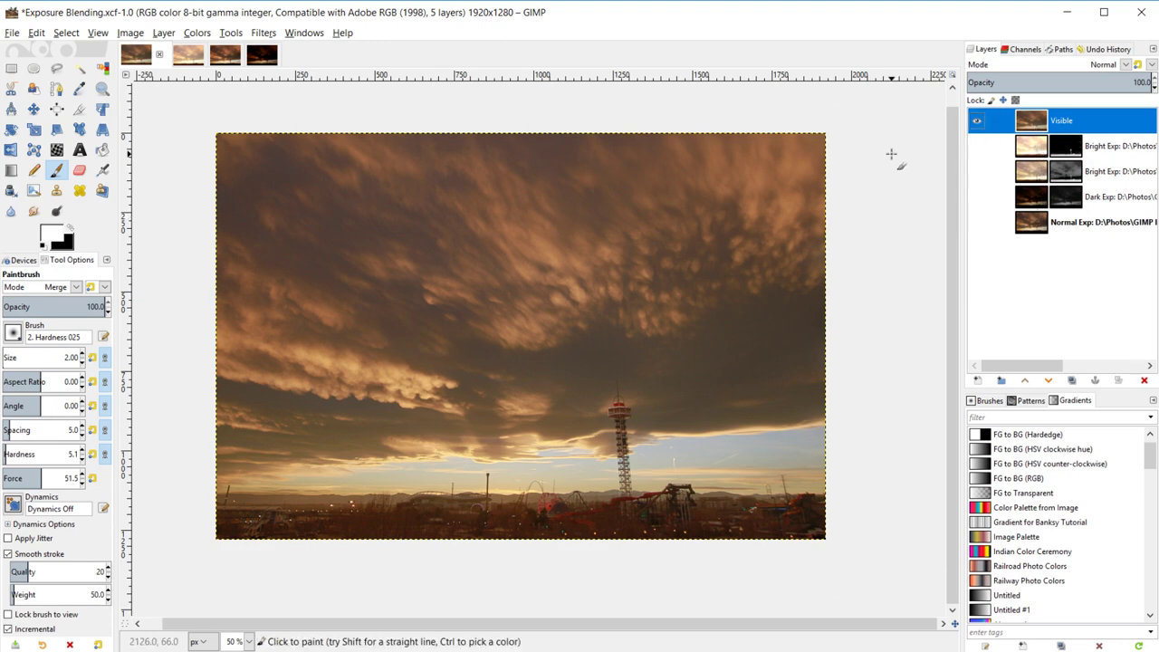
key("ctrl+s")
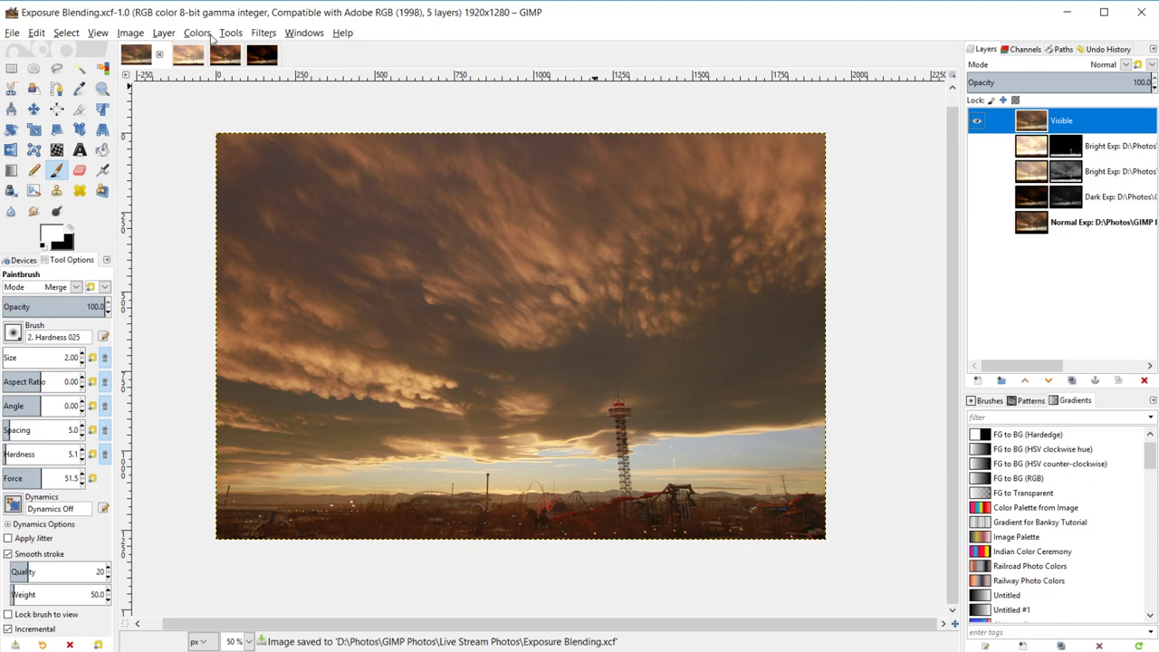
- Start a Color Balance adjustment on the Visible layer, setting midtones Cyan-Red to -1.8 and Yellow-Blue slightly toward yellow, and compare the preview
left_click(207, 33)
left_click(211, 48)
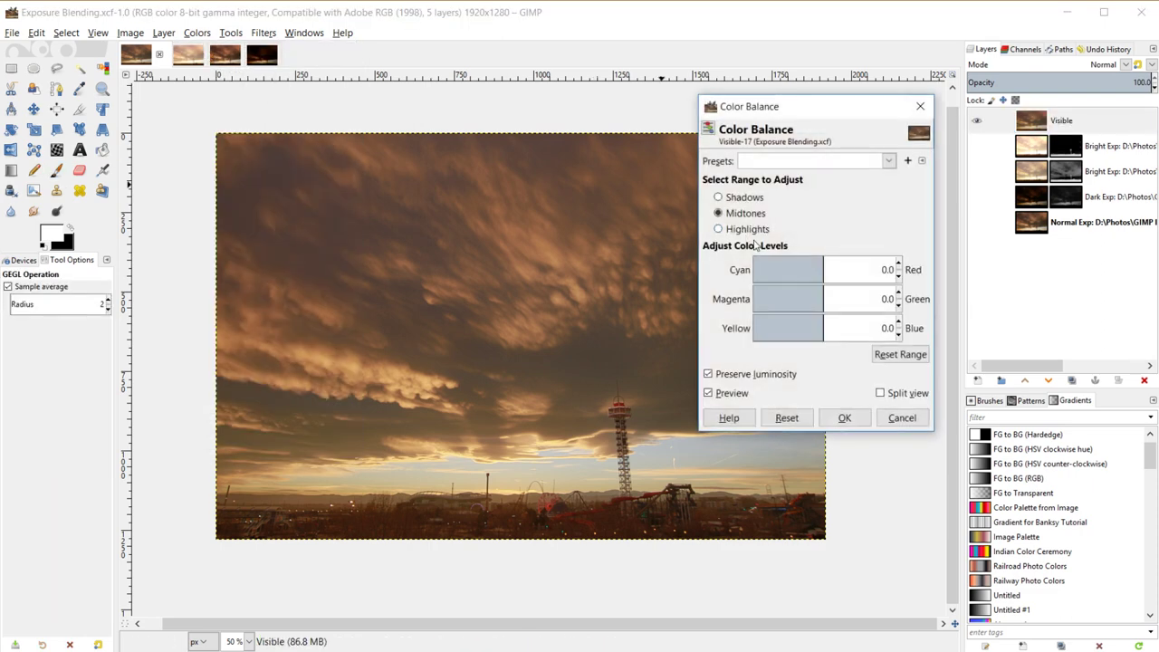
left_click_drag(821, 264, 822, 319)
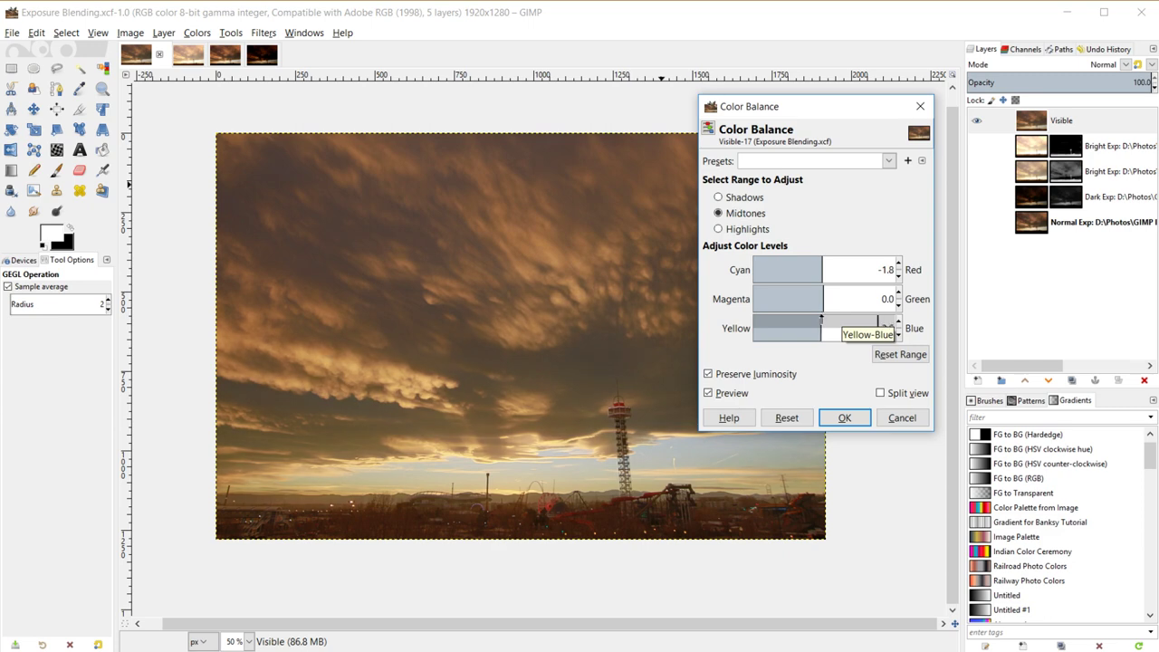
left_click(709, 393)
left_click(709, 392)
- Set the shadows' color levels to Cyan-Red 3.6, Magenta-Green -2.7 and Yellow-Blue -2.7, and compare the preview
left_click(718, 197)
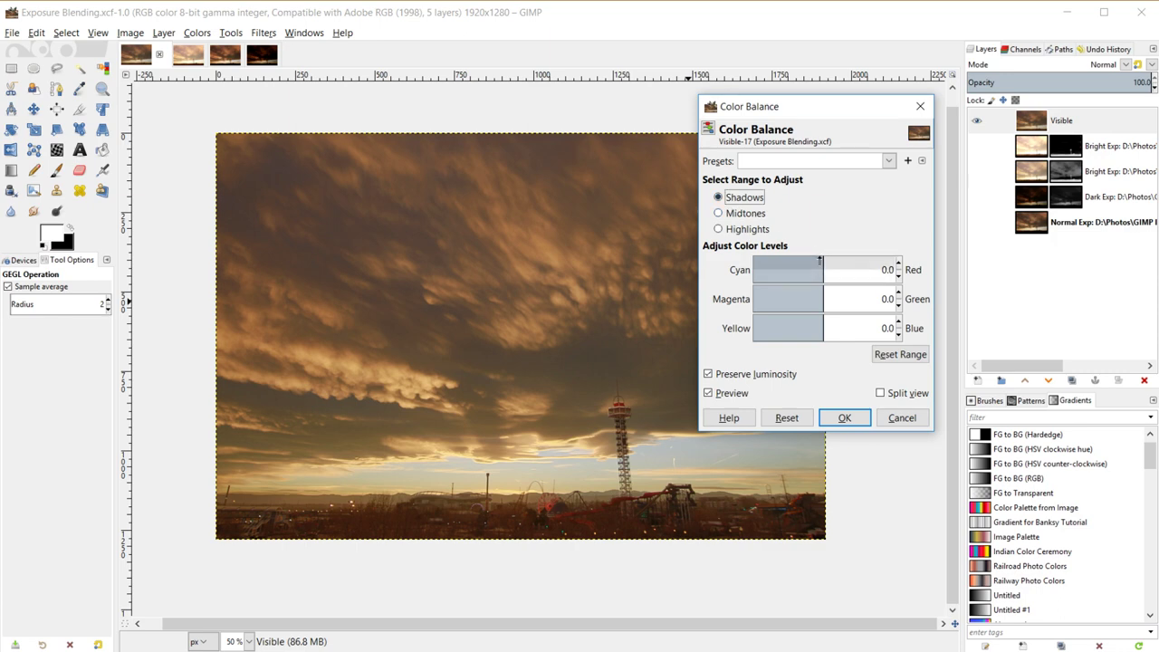
left_click_drag(823, 259, 825, 261)
left_click(825, 290)
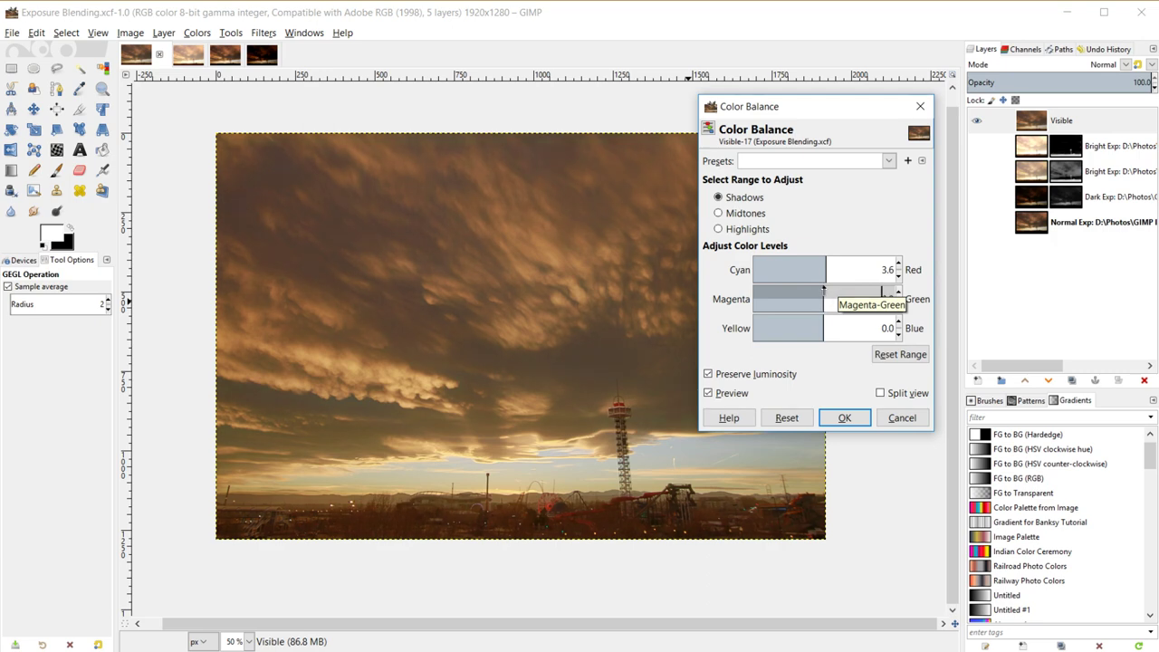
left_click(821, 290)
left_click(821, 289)
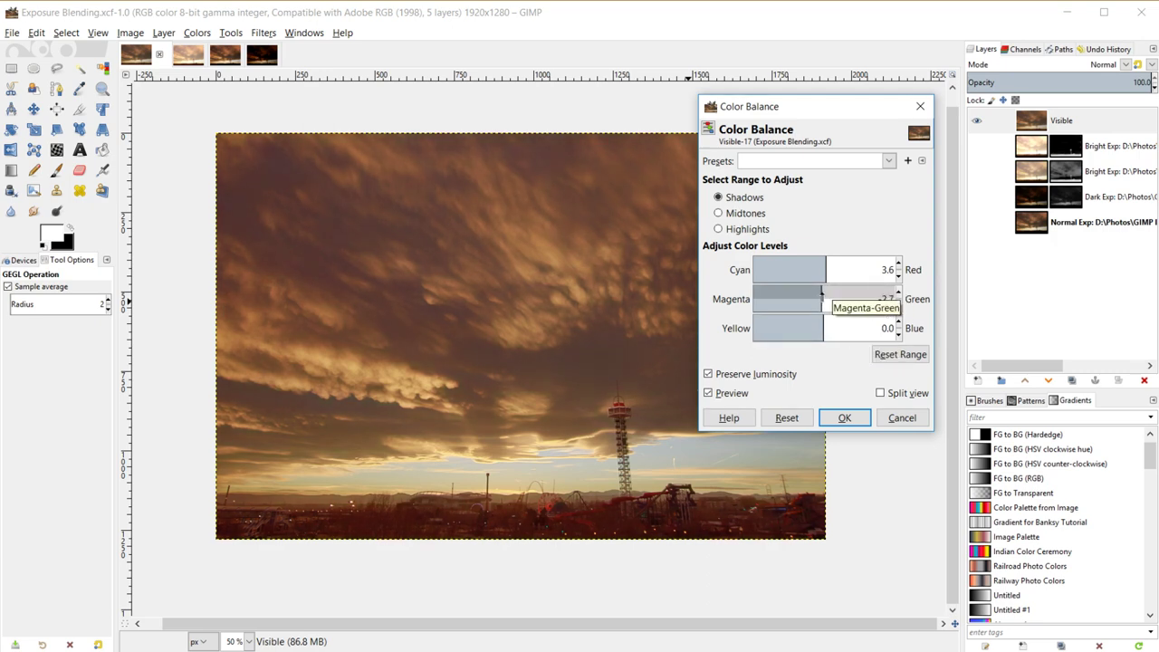
left_click(829, 327)
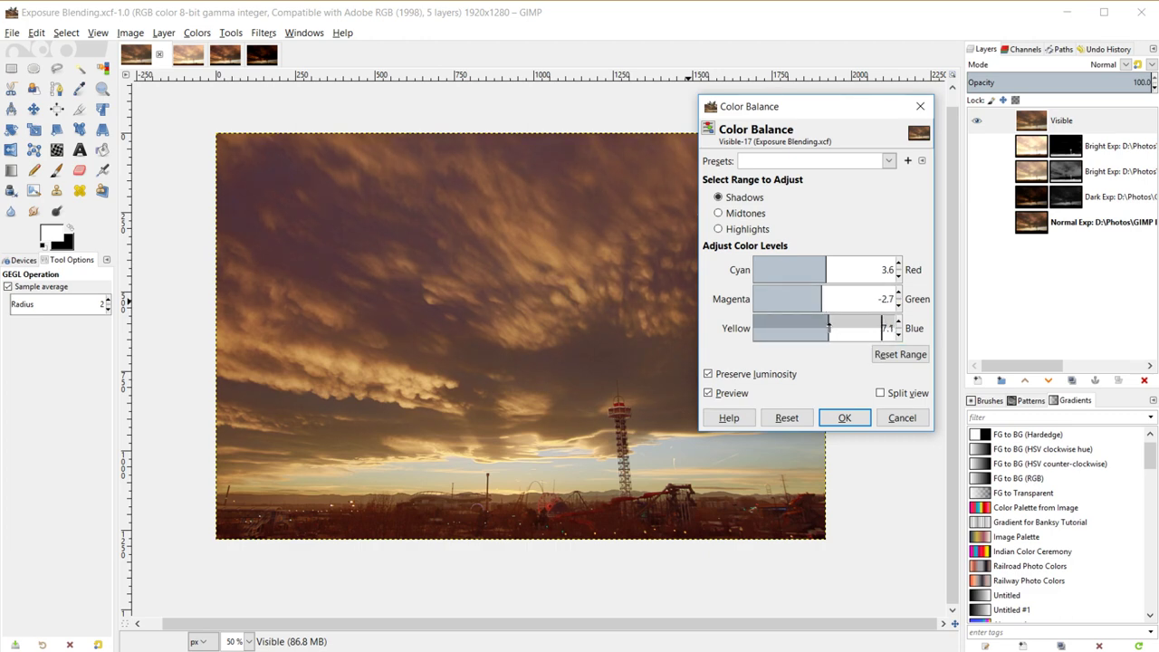
left_click_drag(829, 328, 822, 324)
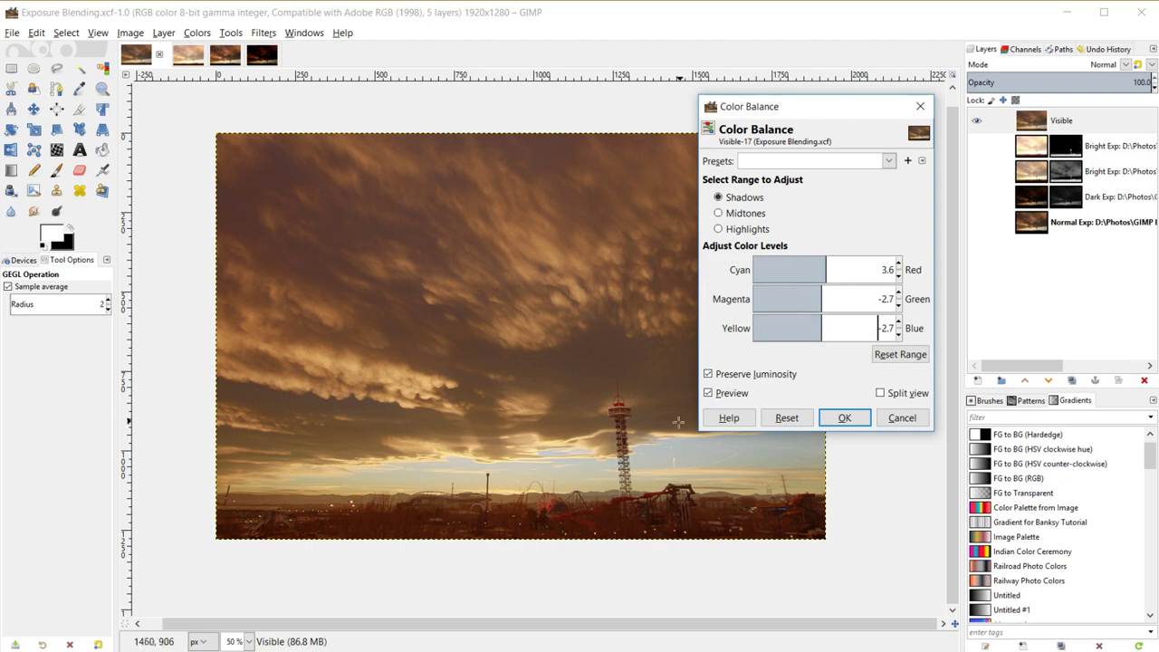
left_click(708, 393)
left_click(708, 394)
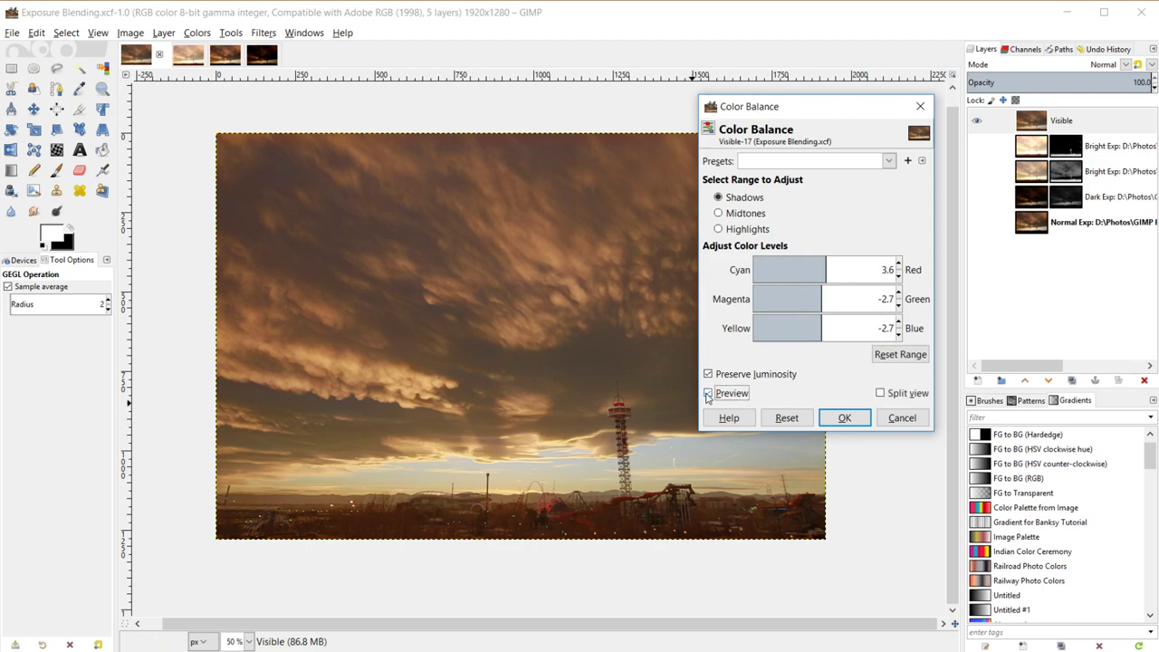
- Set the highlights' Cyan-Red level to -13.4 in Color Balance and compare the preview
left_click(720, 229)
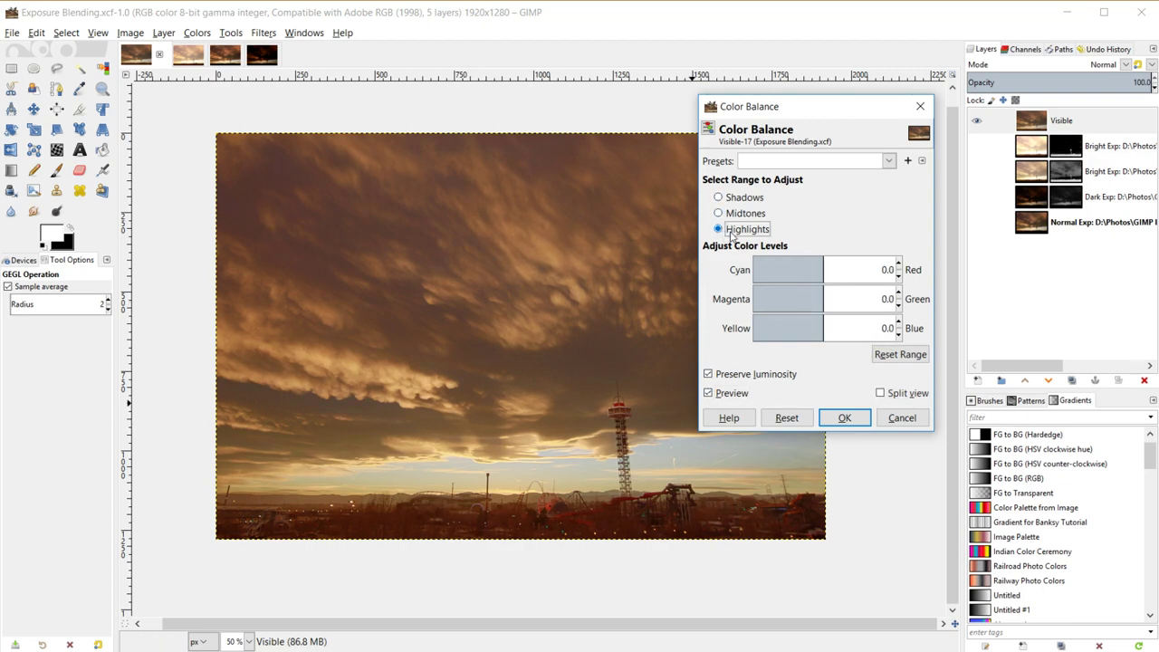
left_click_drag(814, 279, 827, 261)
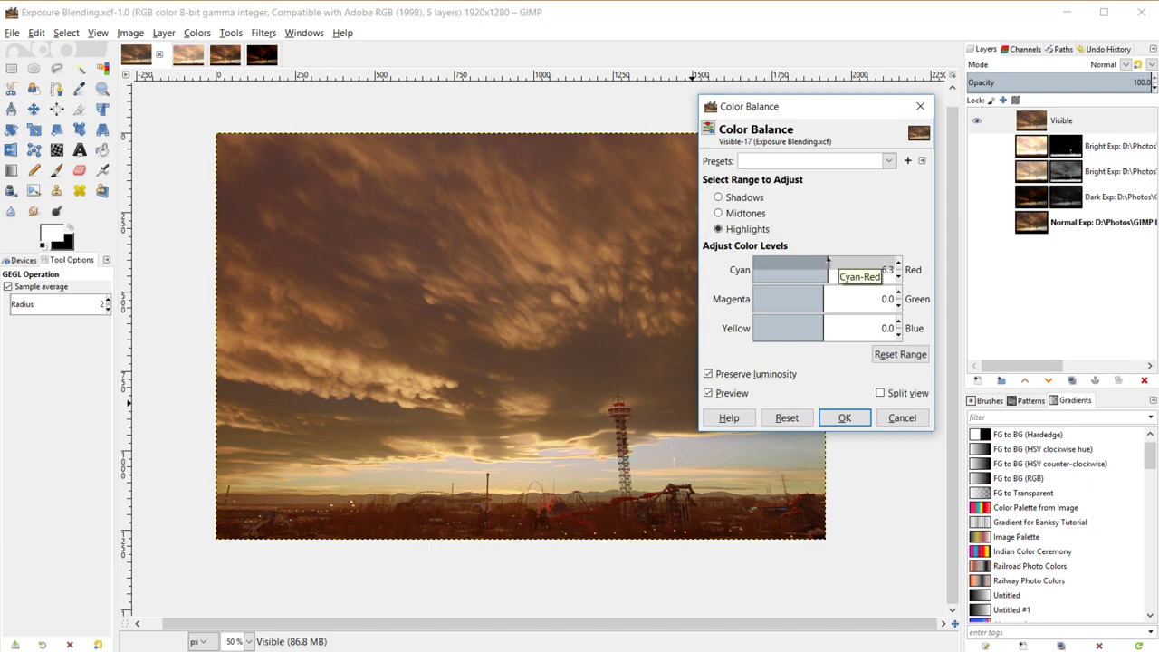
mouse_move(822, 260)
left_mouse_down()
mouse_move(838, 261)
mouse_move(813, 259)
left_mouse_up()
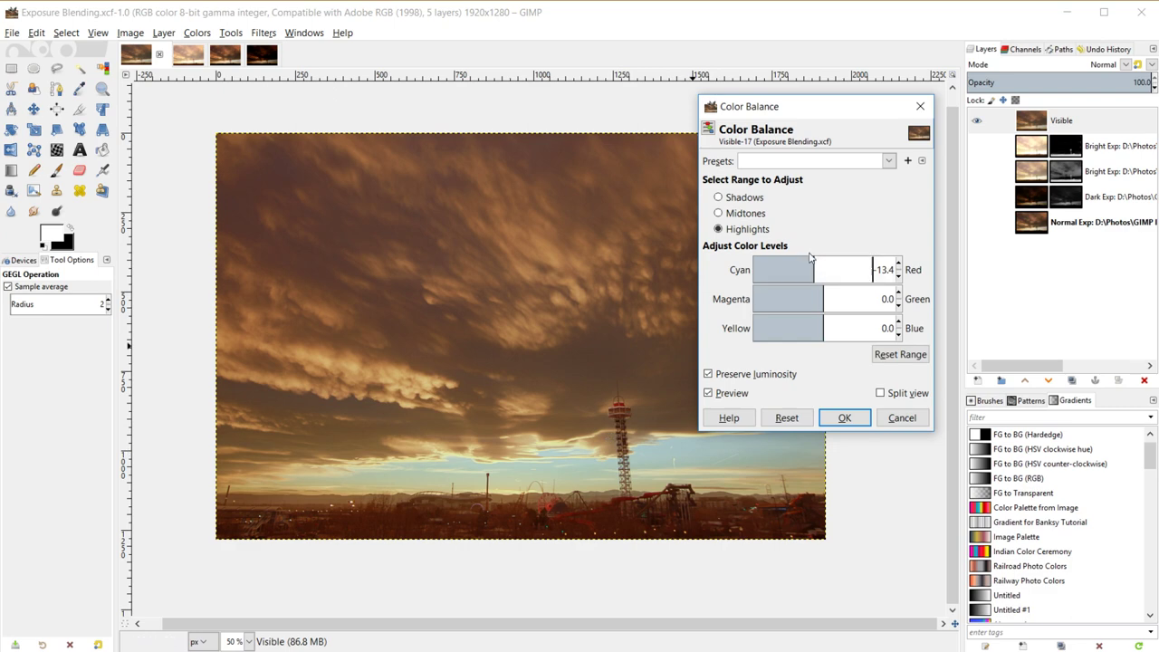
mouse_move(813, 261)
left_mouse_down()
mouse_move(774, 263)
mouse_move(811, 263)
left_mouse_up()
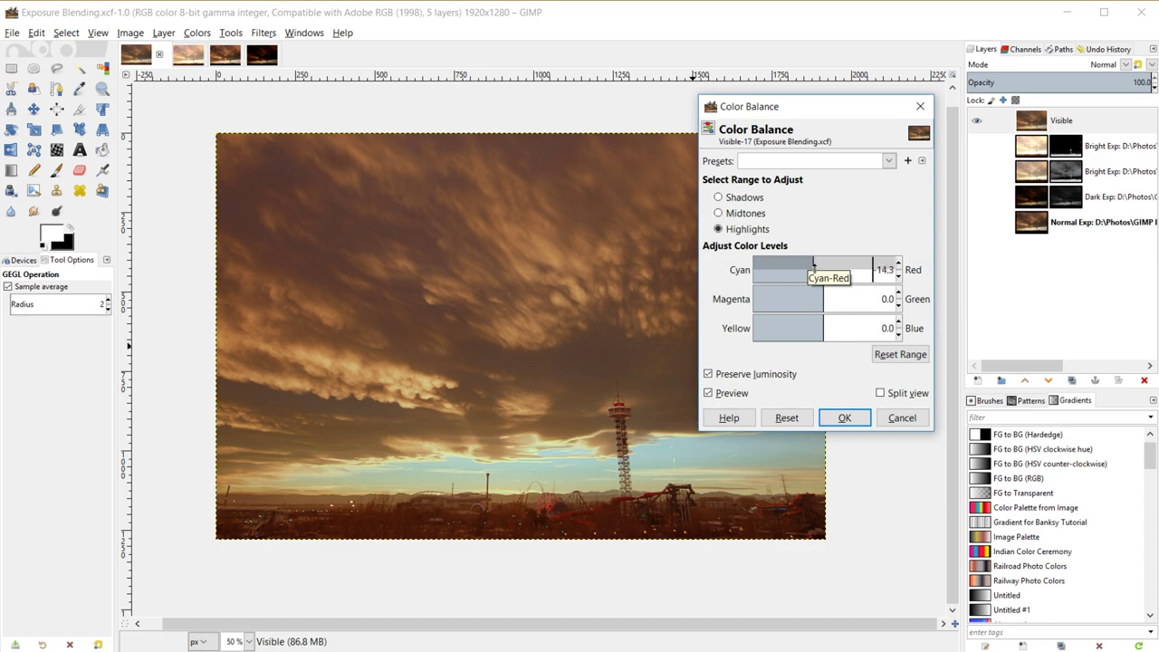
left_click(709, 393)
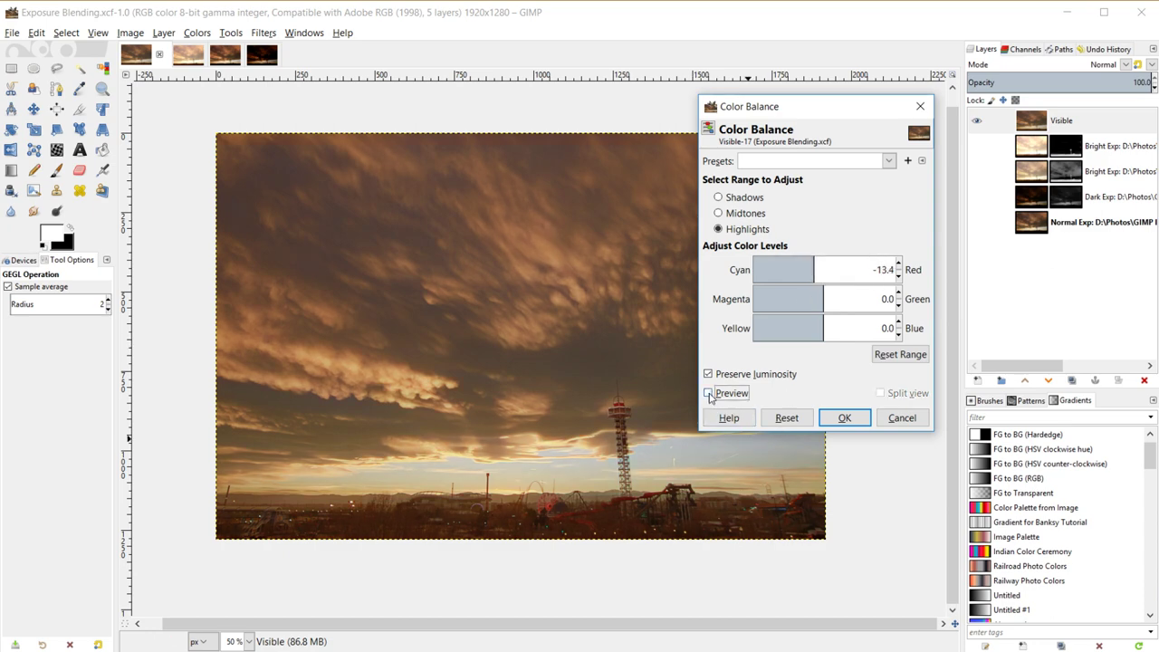
- Set the highlights' Magenta-Green to 0 and Yellow-Blue to 5.4, compare the preview, and apply the color balance
left_click_drag(819, 301, 823, 298)
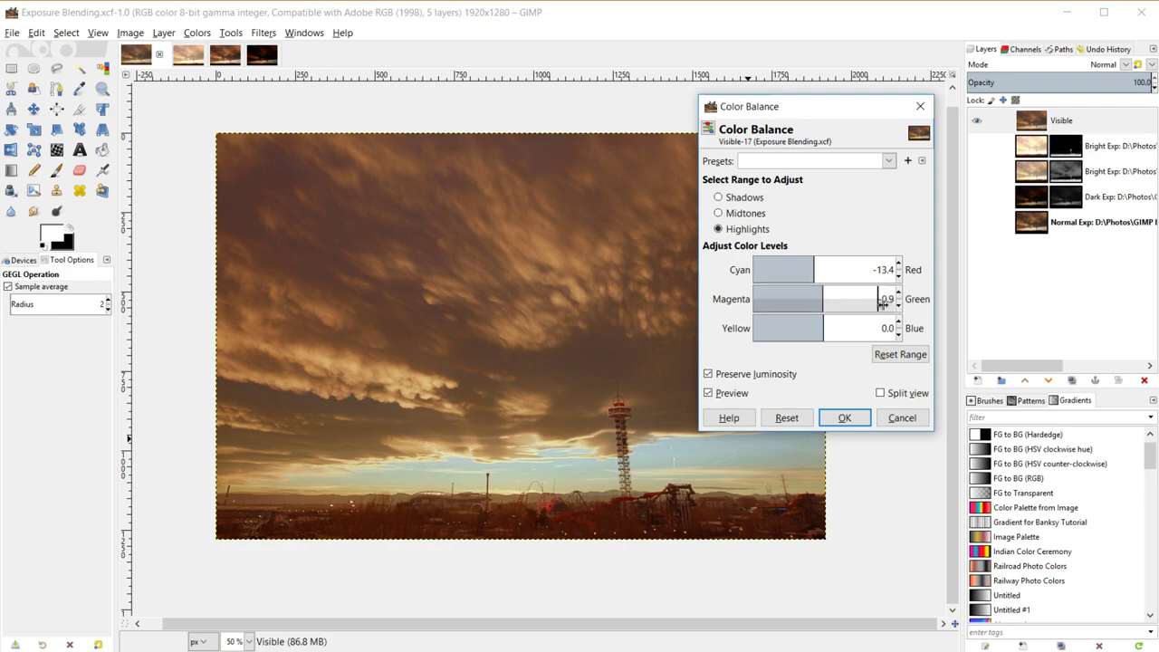
double_click(878, 298)
type("0")
mouse_move(822, 320)
left_mouse_down()
mouse_move(840, 320)
mouse_move(813, 324)
mouse_move(827, 321)
left_mouse_up()
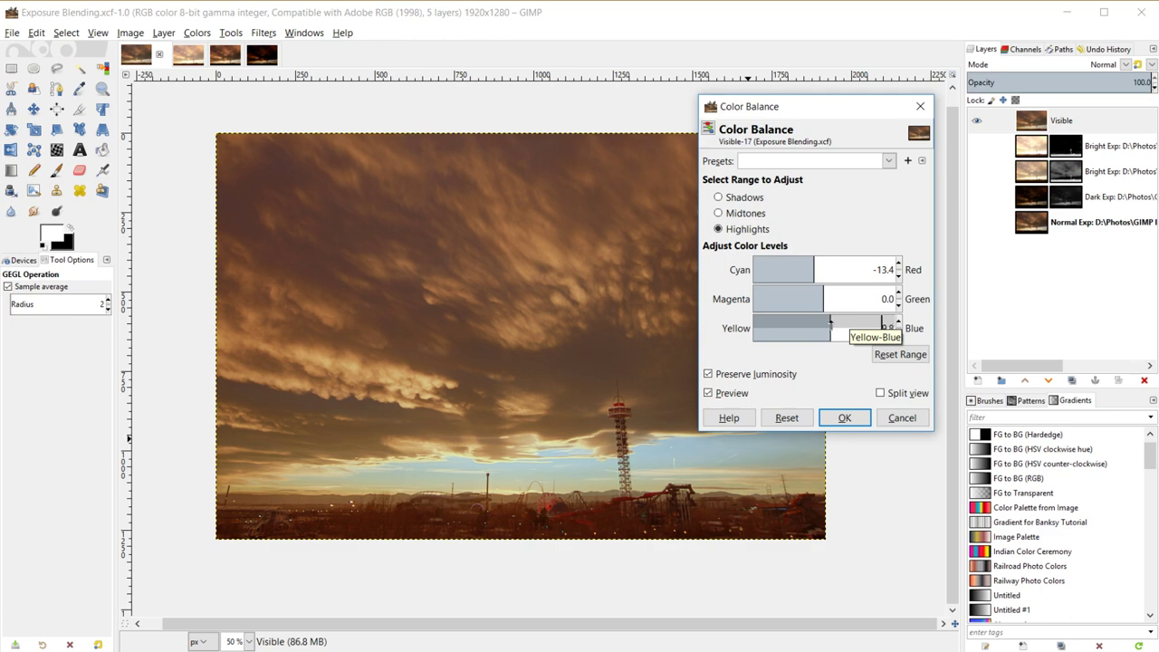
left_click_drag(830, 322, 827, 322)
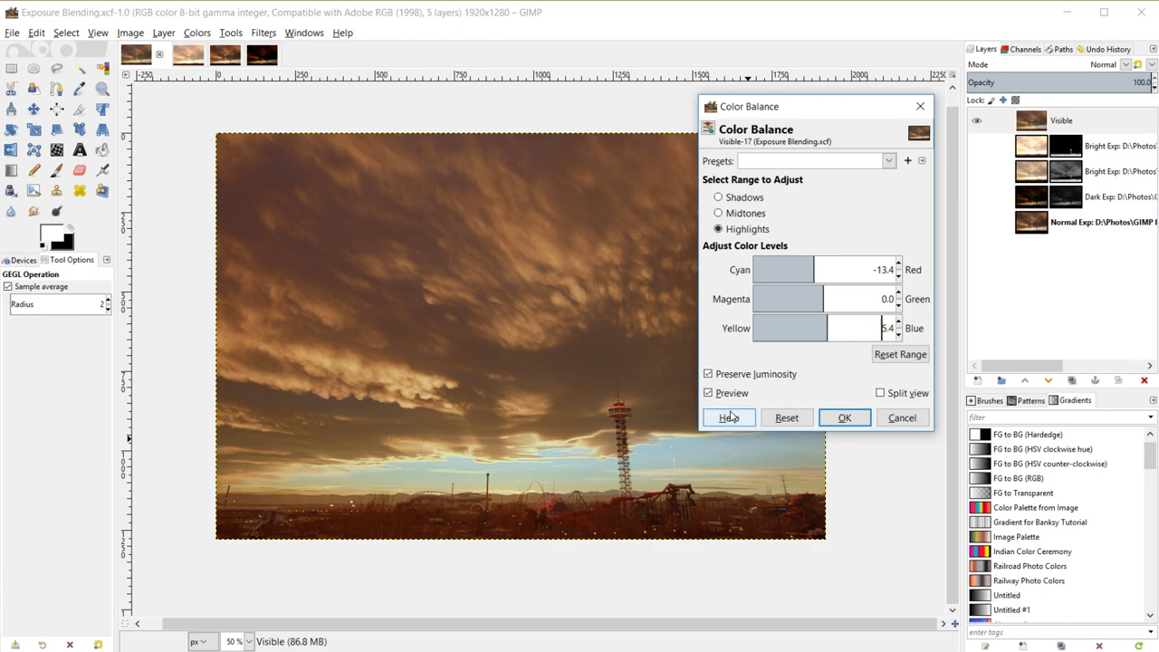
left_click(708, 394)
left_click(710, 396)
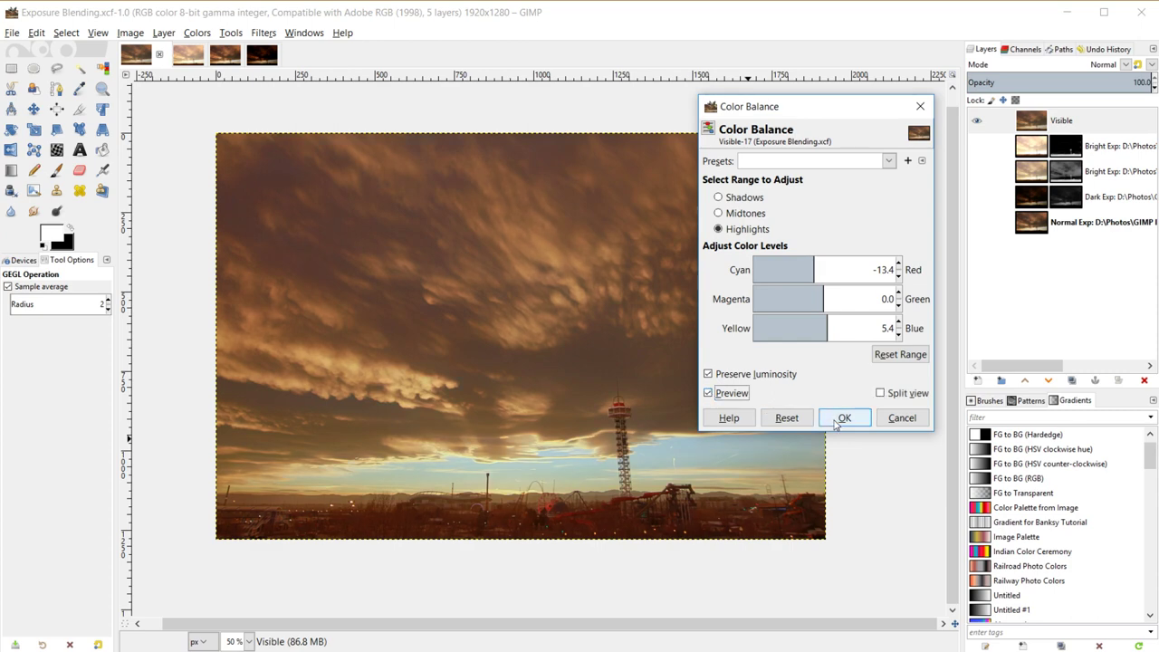
left_click(841, 418)
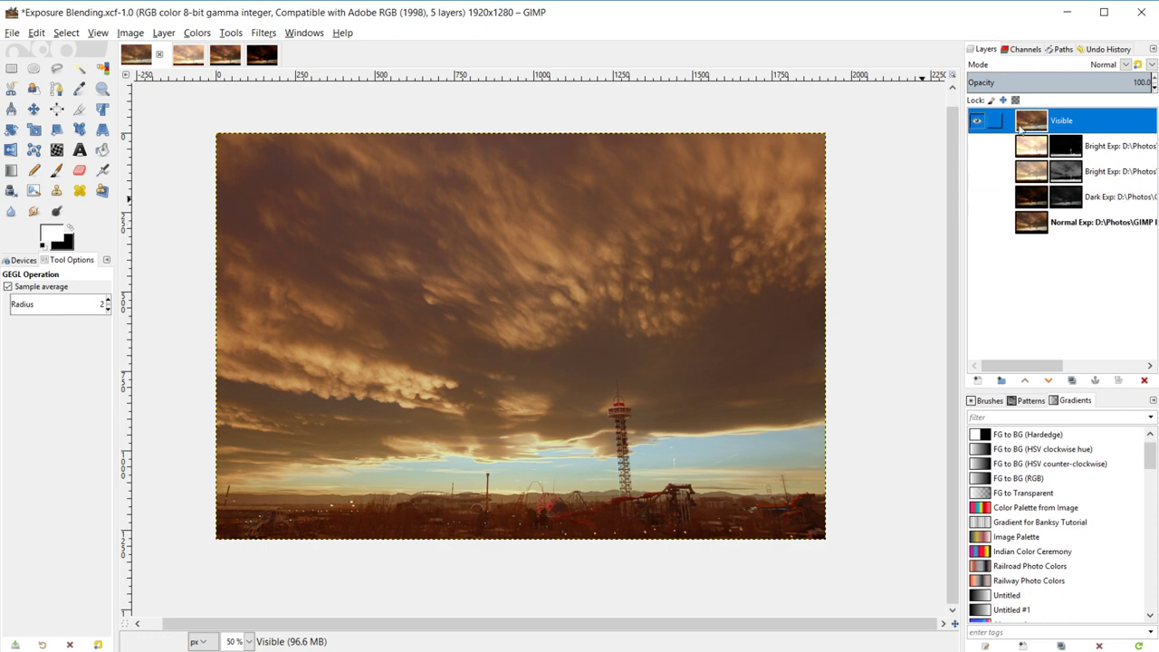
left_click(200, 34)
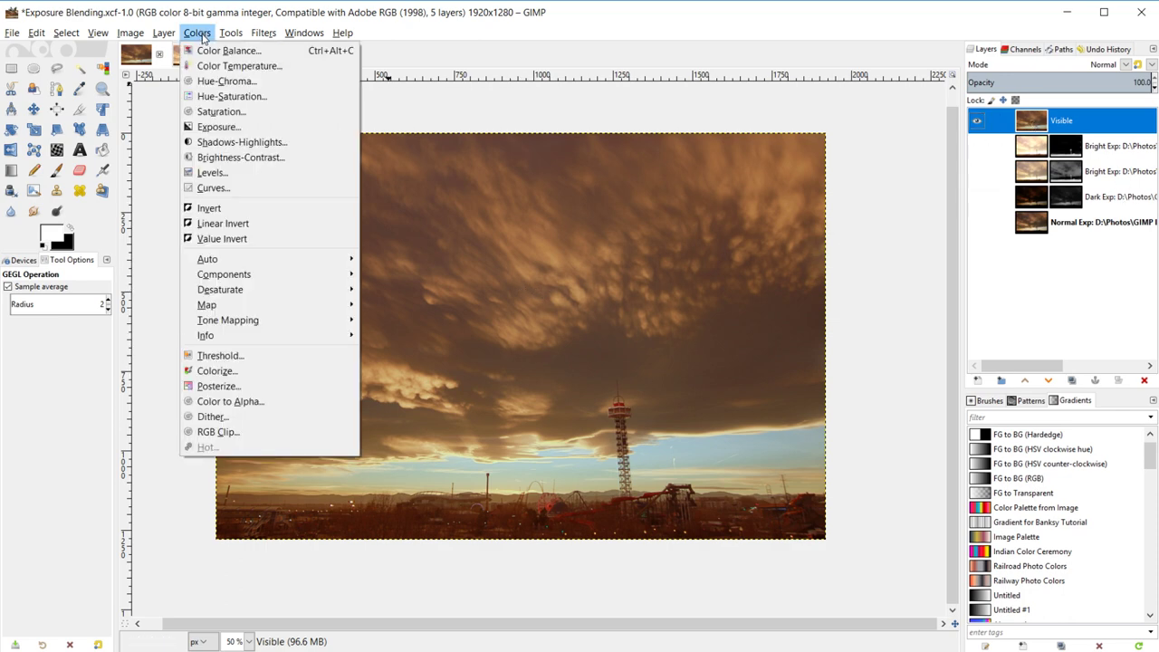
left_click(227, 66)
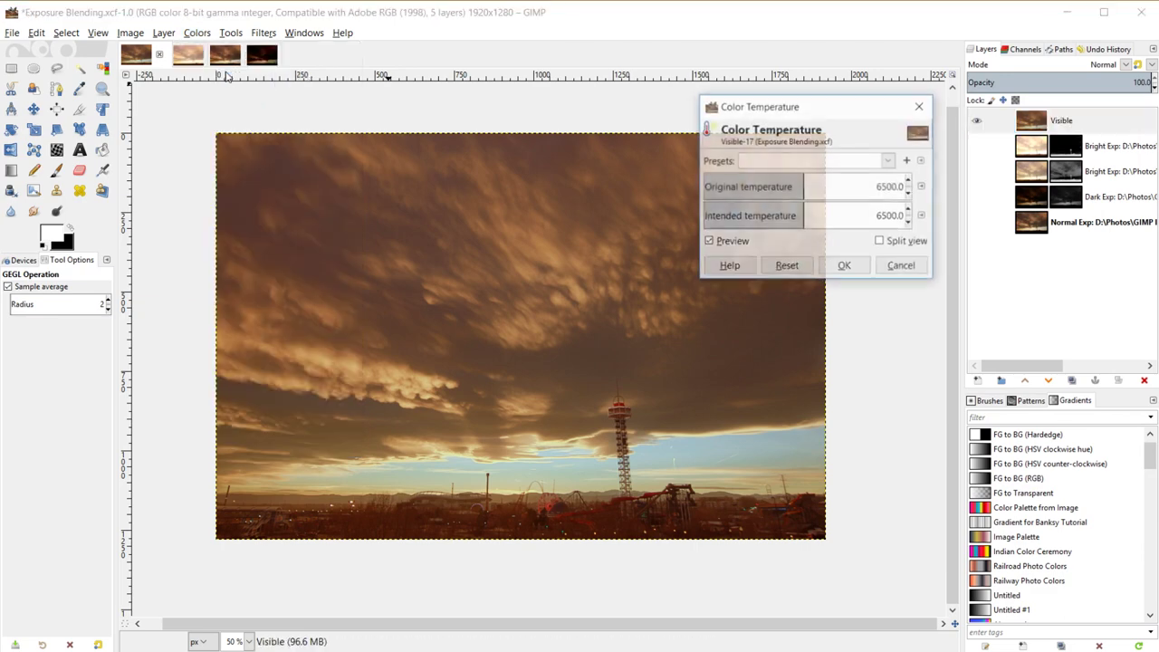
mouse_move(815, 217)
left_mouse_down()
mouse_move(824, 208)
mouse_move(786, 208)
mouse_move(798, 210)
left_mouse_up()
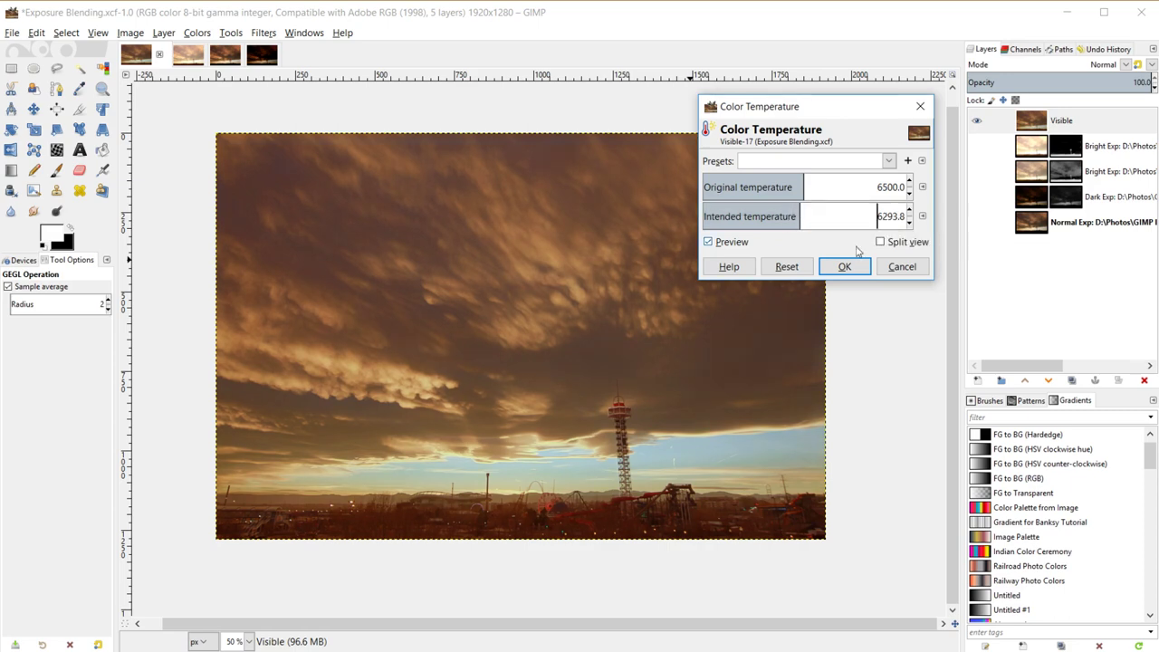
left_click(903, 271)
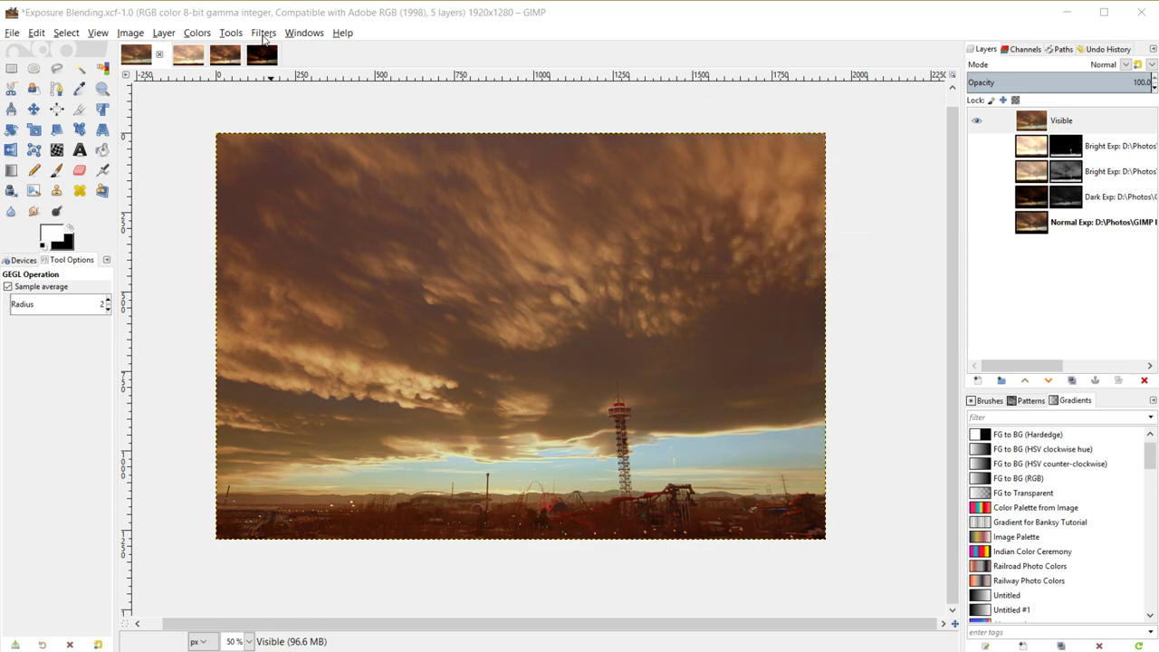
- Apply a Hue-Saturation adjustment to the Visible layer with master Saturation 37.0, comparing the preview before confirming
left_click(201, 33)
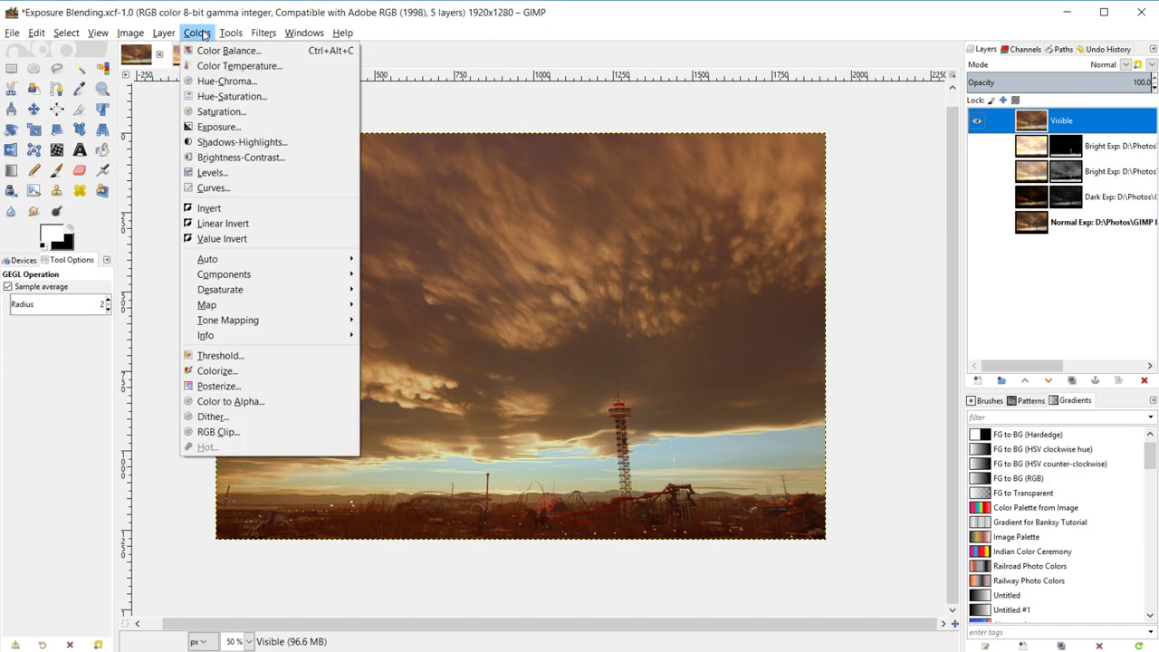
left_click(226, 97)
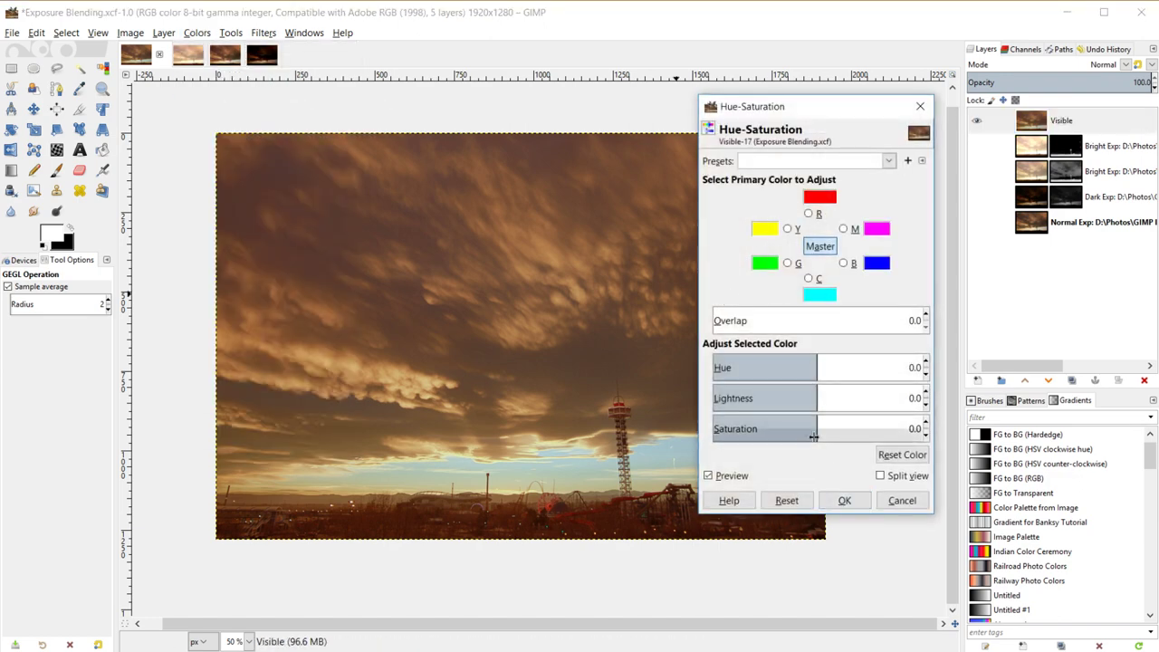
left_click_drag(817, 423, 861, 420)
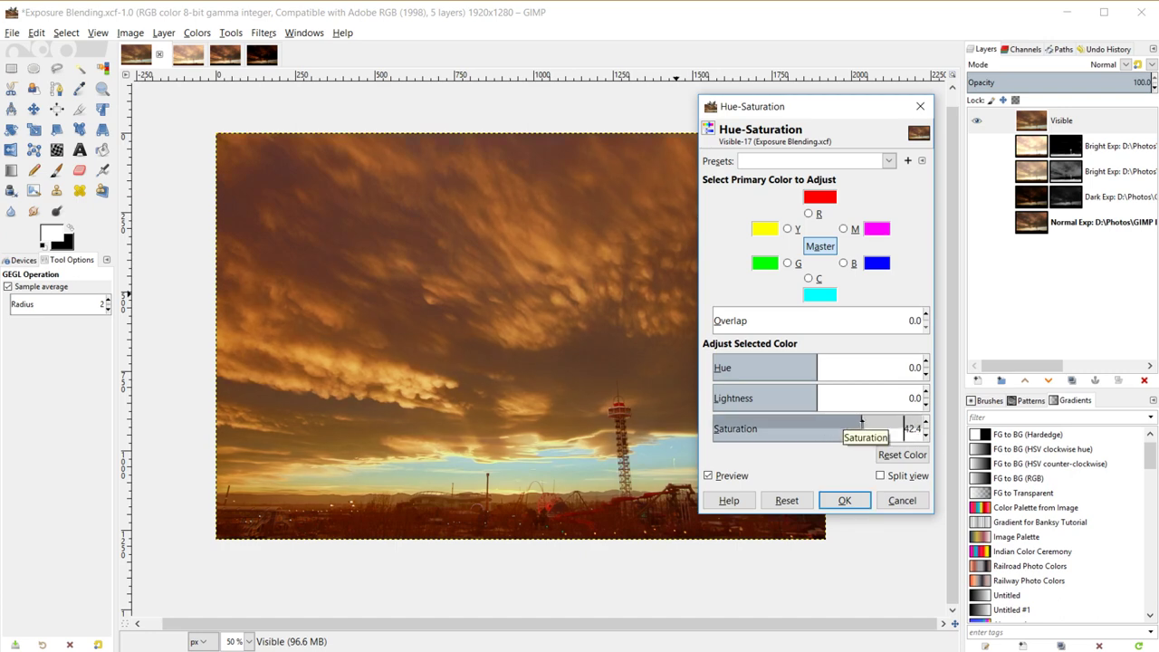
left_click_drag(826, 111, 981, 67)
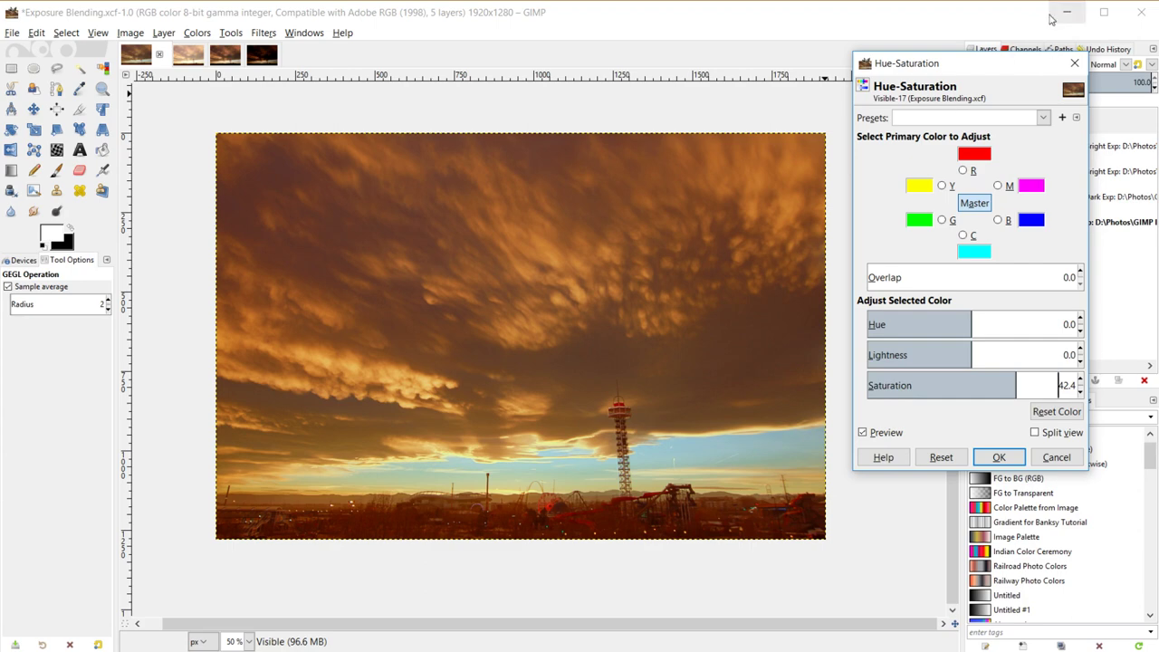
left_click(1002, 379)
left_click(1003, 373)
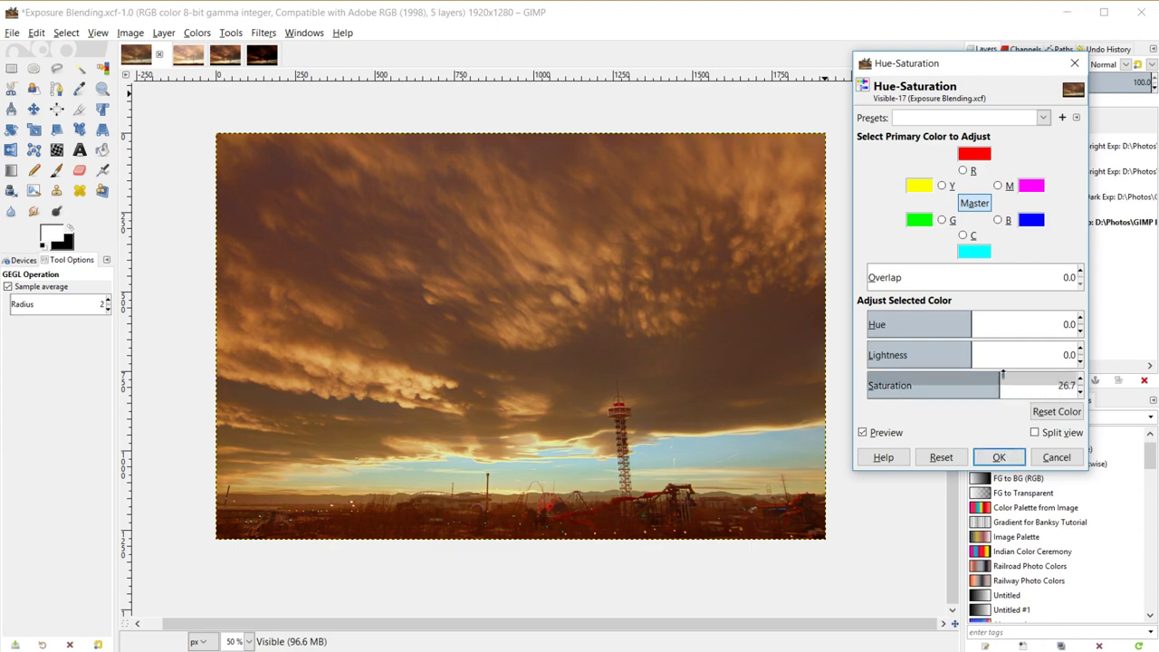
left_click_drag(1003, 371, 1073, 372)
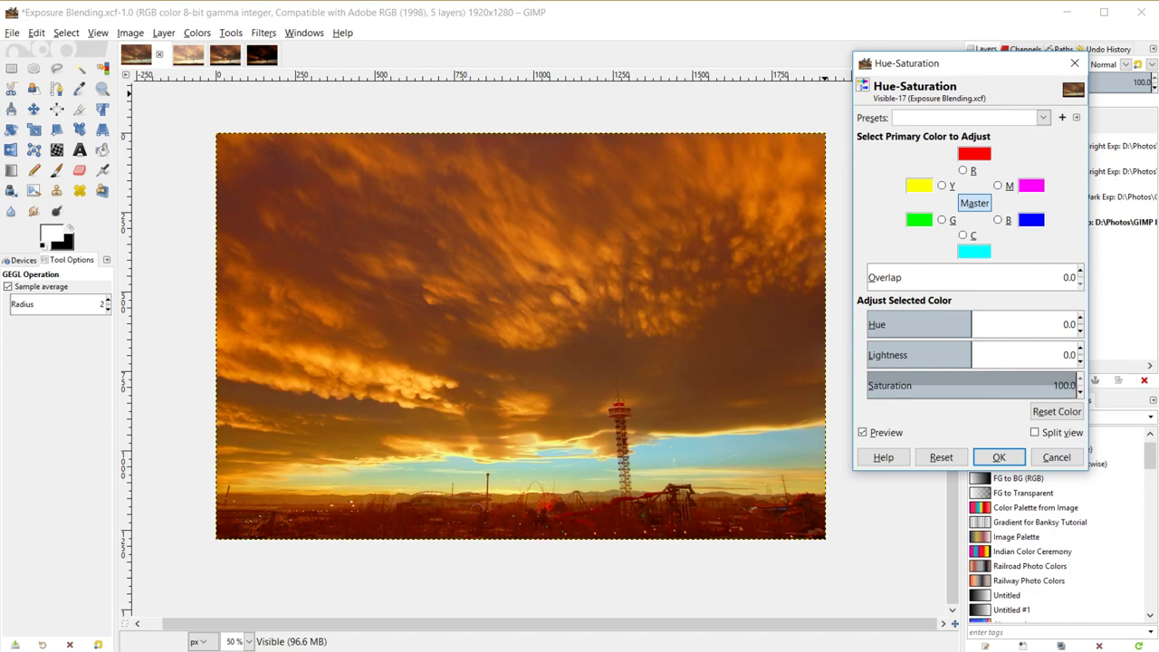
left_click_drag(1073, 380, 1010, 380)
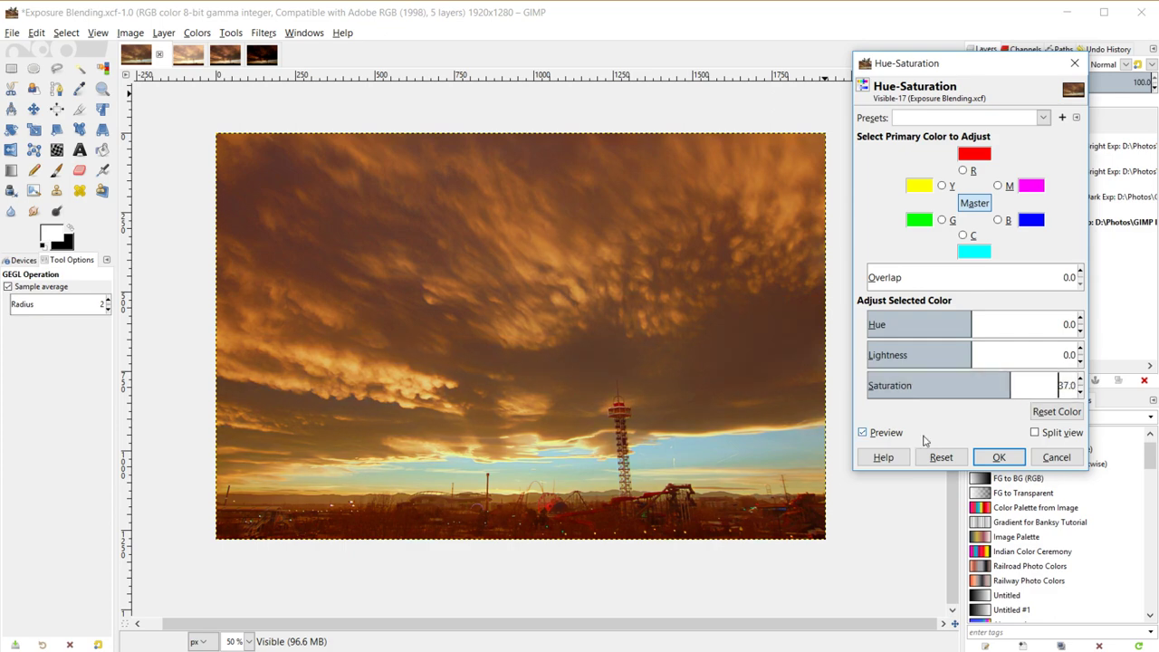
left_click(863, 433)
left_click(863, 432)
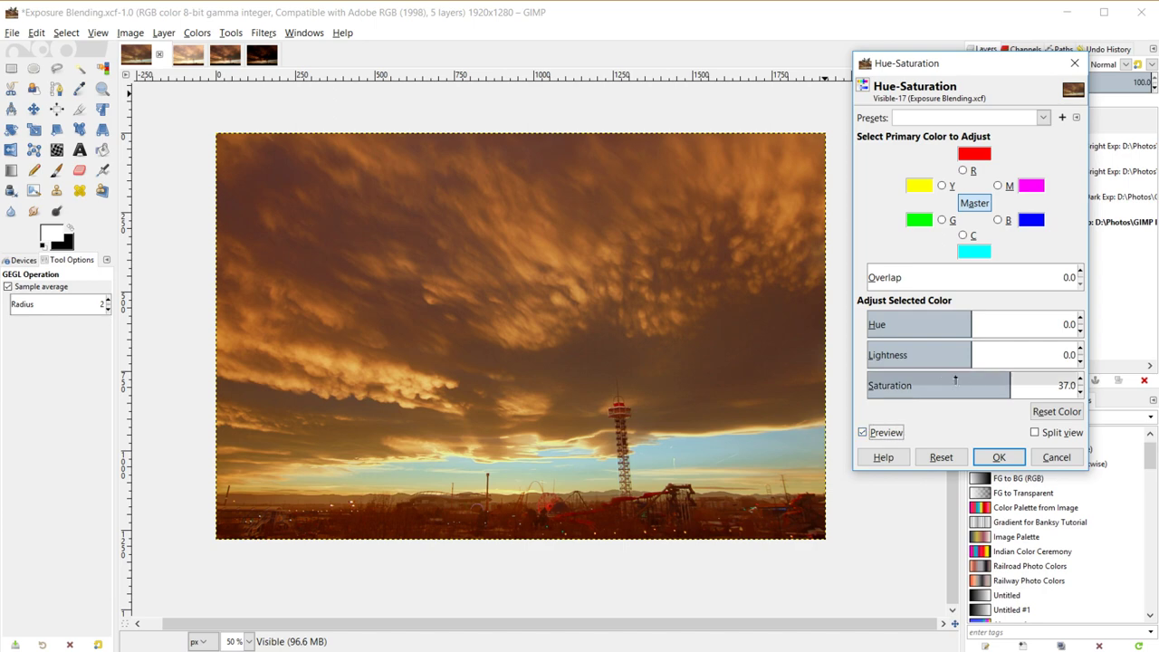
left_click(999, 457)
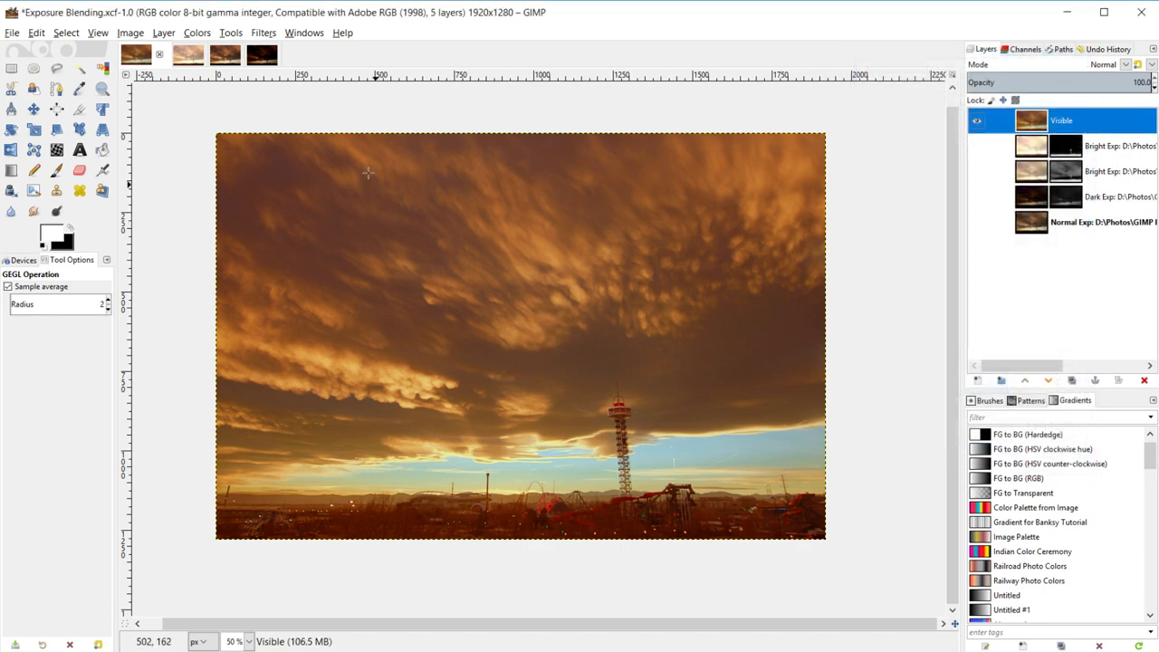
- Apply Levels to the Visible layer with Value input levels of 11 black, 1.07 gamma and 246 white, comparing the preview before confirming
left_click(205, 34)
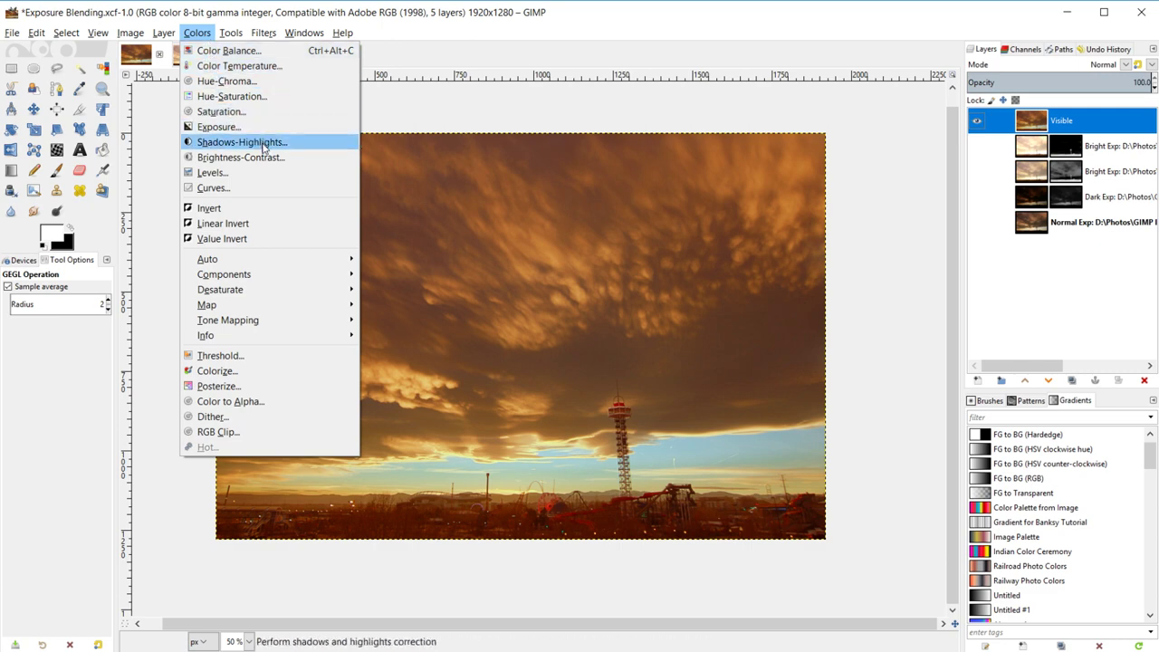
left_click(267, 171)
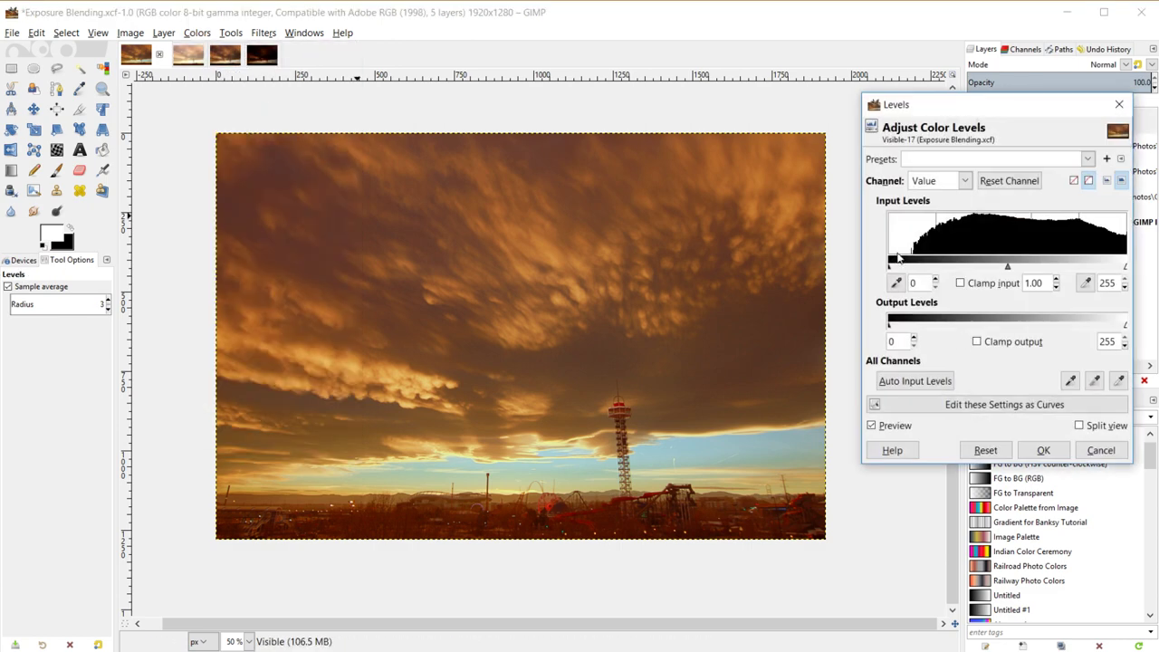
left_click_drag(890, 270, 898, 271)
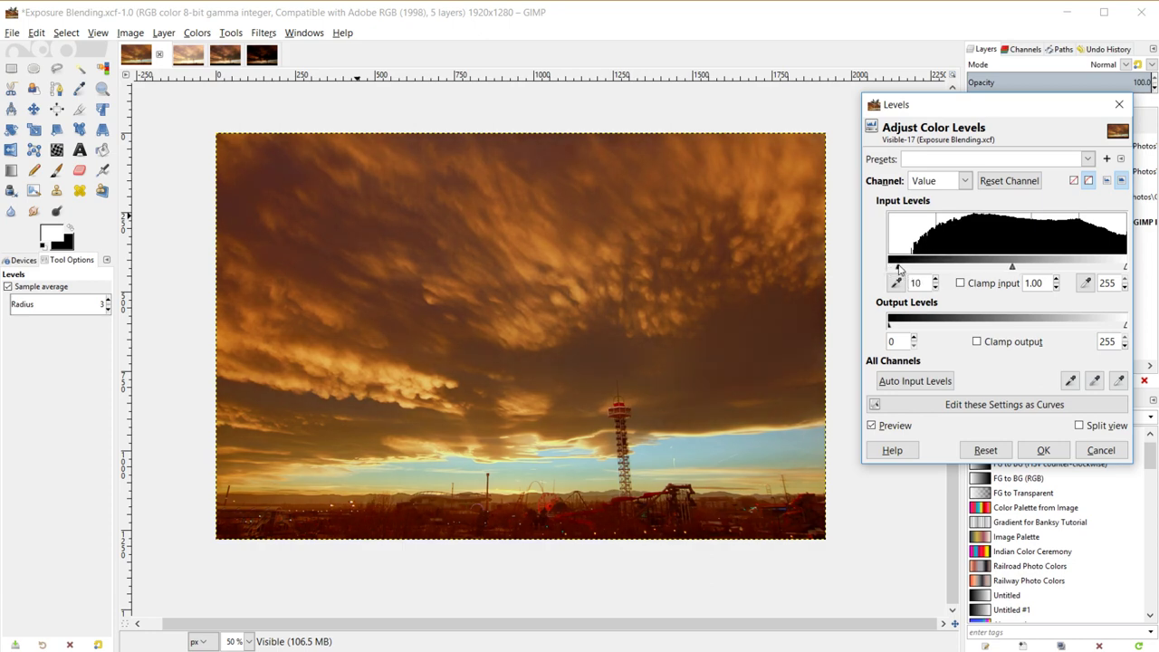
left_click_drag(1017, 270, 1011, 274)
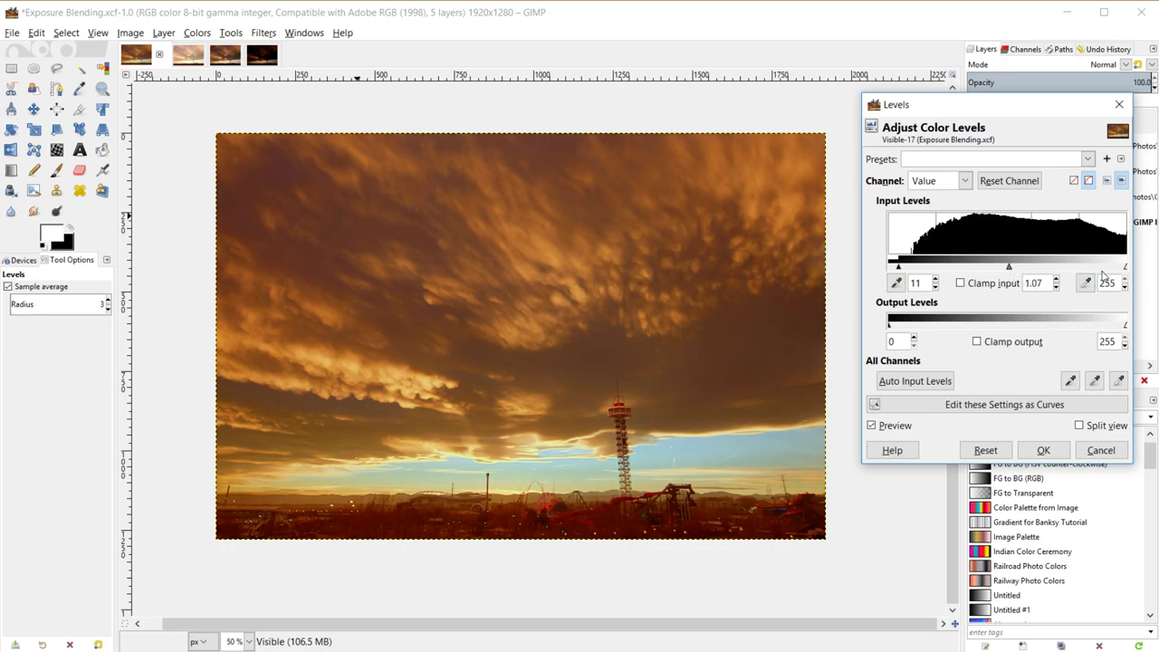
left_click_drag(1125, 267, 1121, 271)
left_click(872, 425)
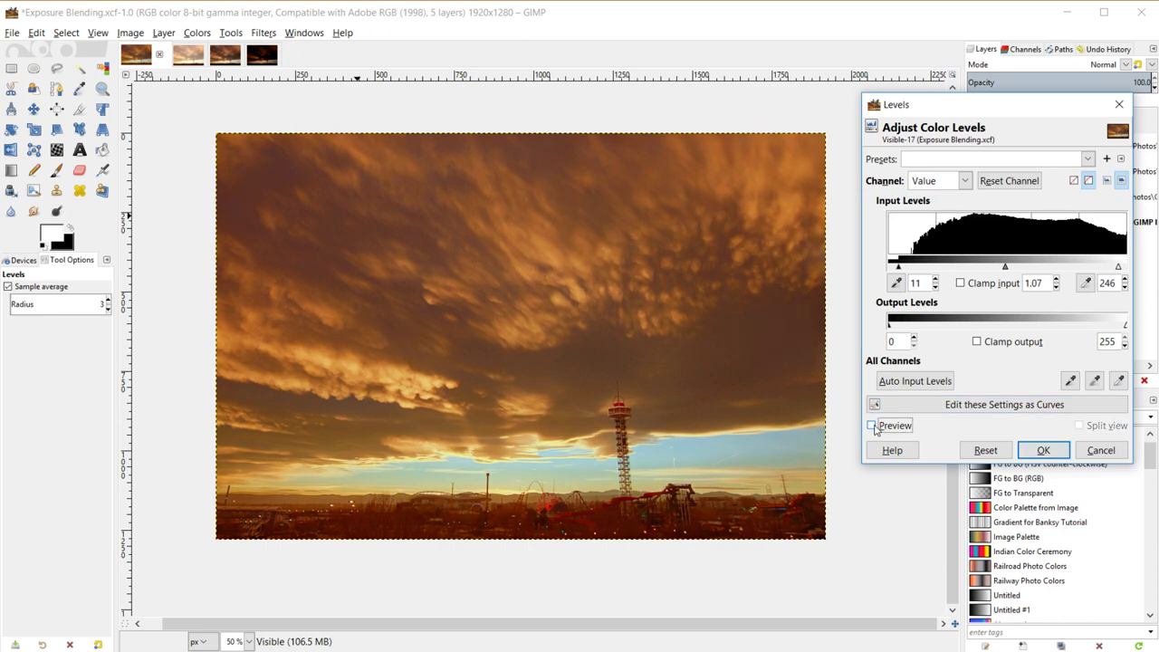
left_click(872, 425)
left_click(1041, 450)
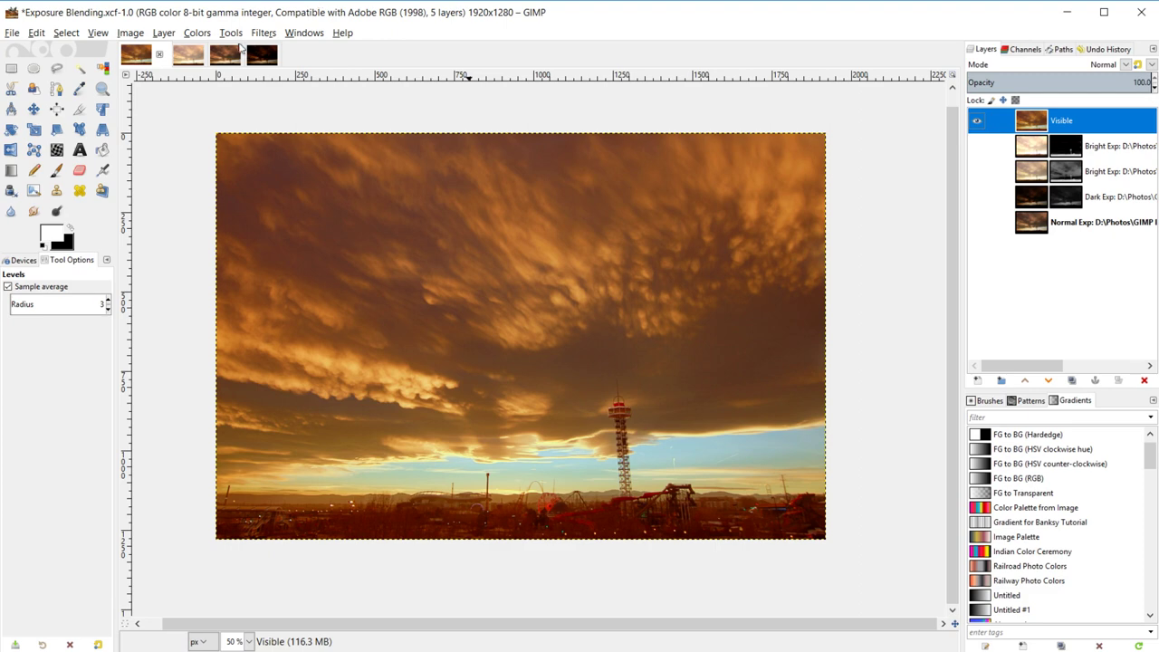
- Apply a Value S-curve to the Visible layer, anchoring the midtones, lowering the shadows and raising the highlights to about 191, 202; compare the preview before confirming
left_click(195, 35)
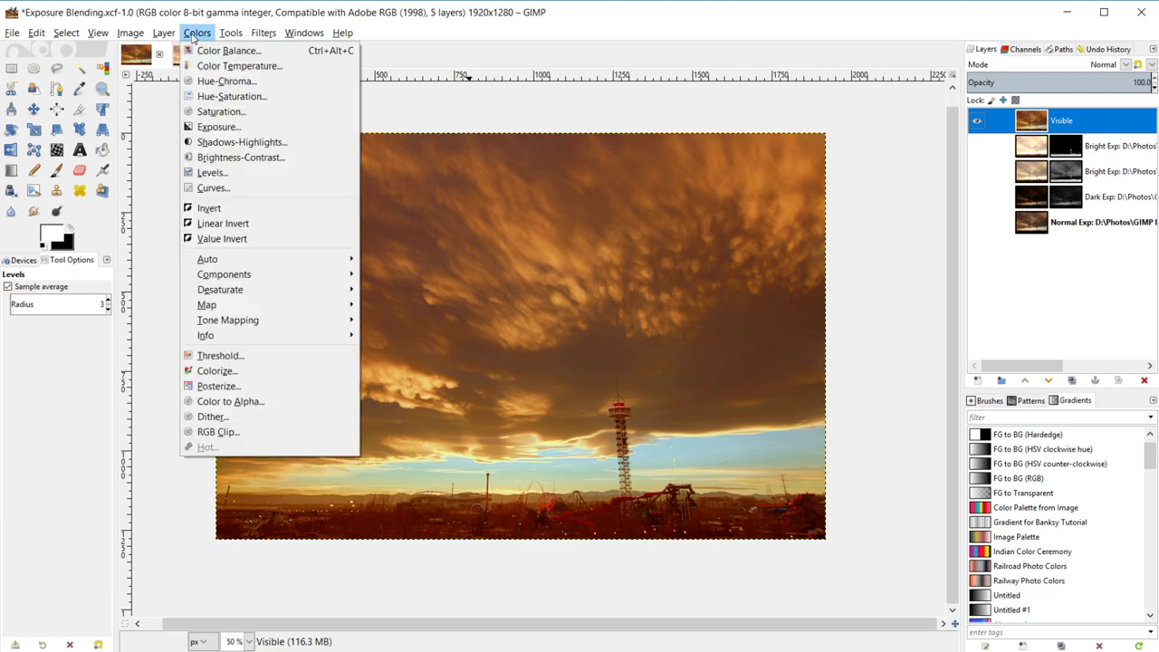
left_click(233, 188)
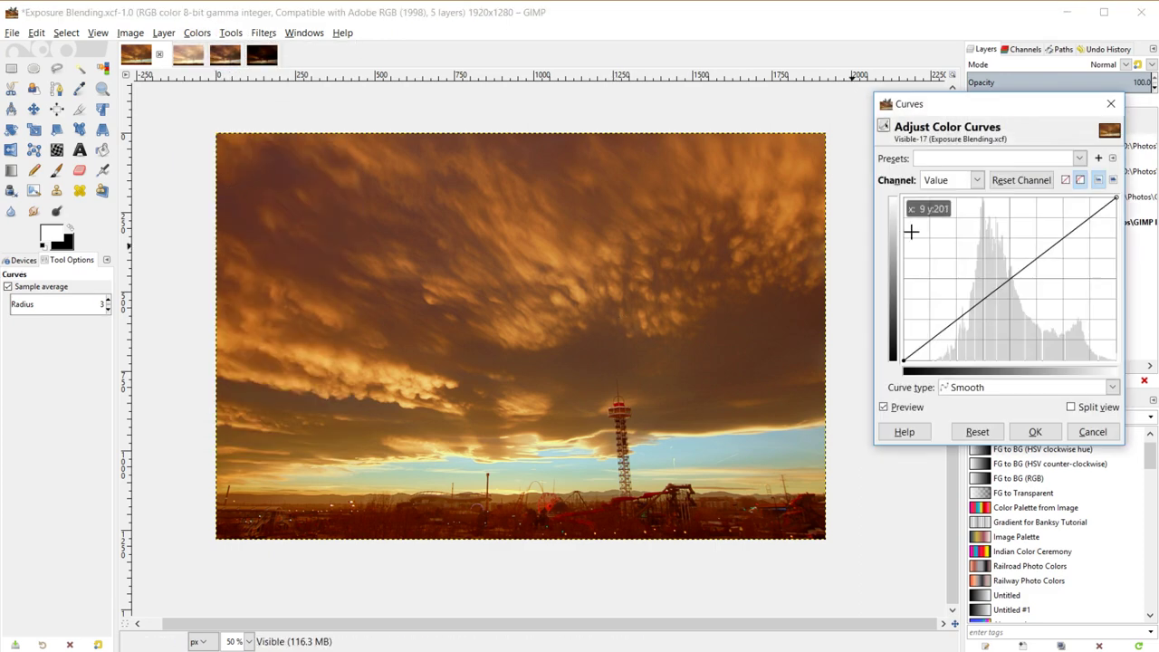
left_click(1007, 278)
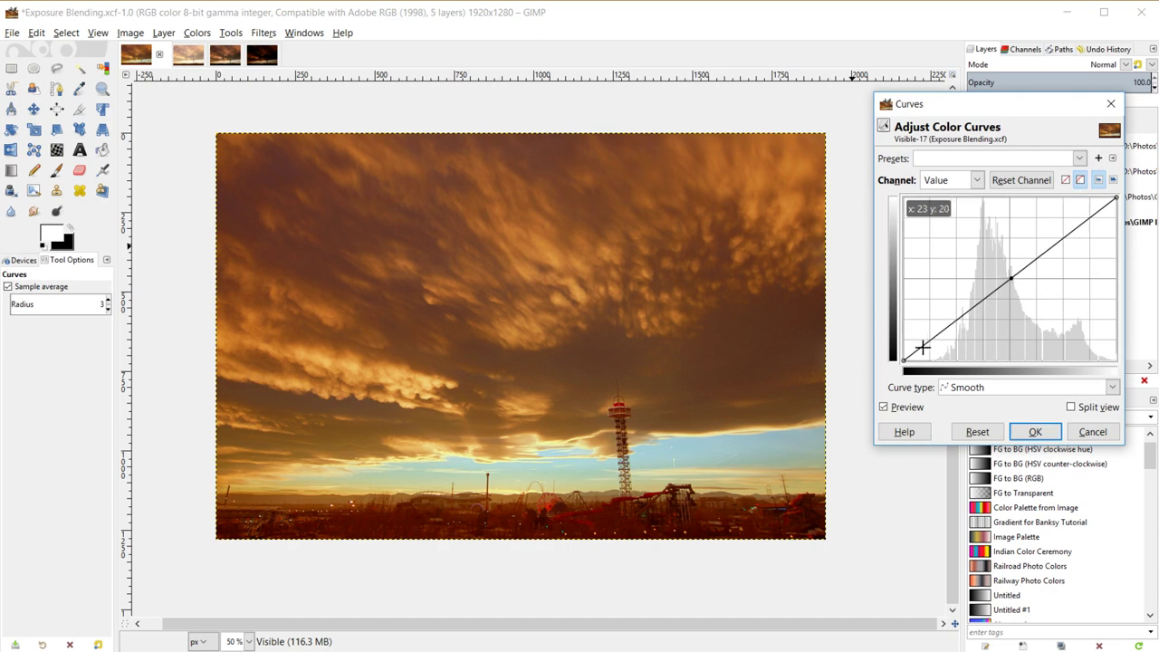
left_click_drag(924, 343, 932, 346)
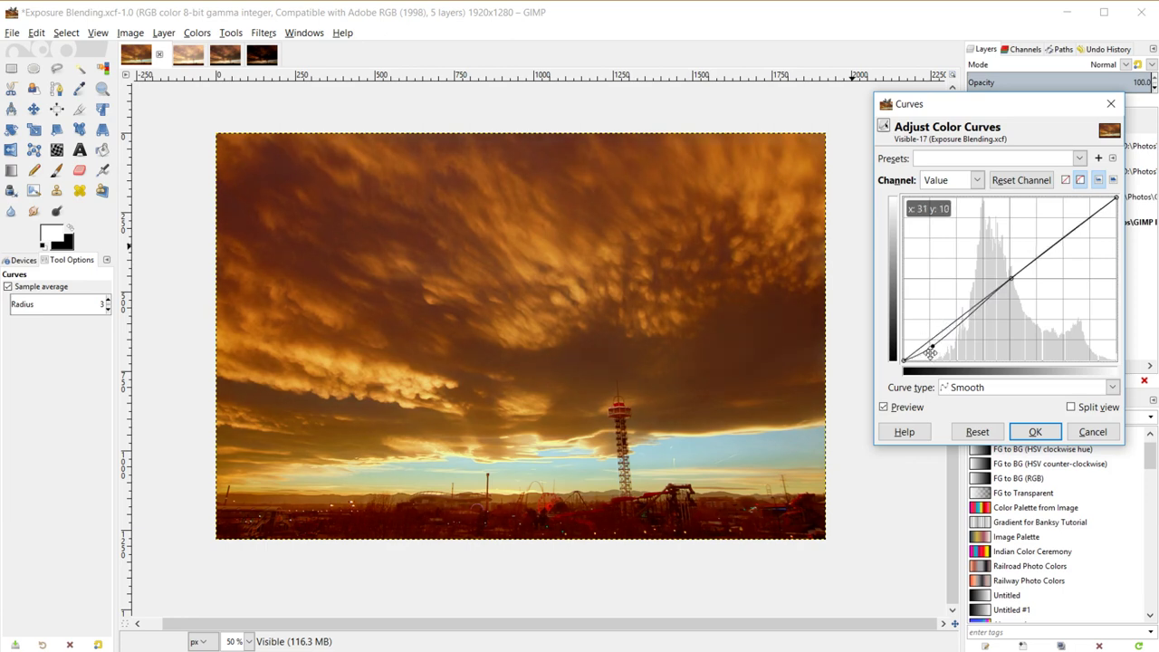
mouse_move(1076, 226)
left_mouse_down()
mouse_move(1056, 220)
mouse_move(1091, 203)
mouse_move(1063, 231)
left_mouse_up()
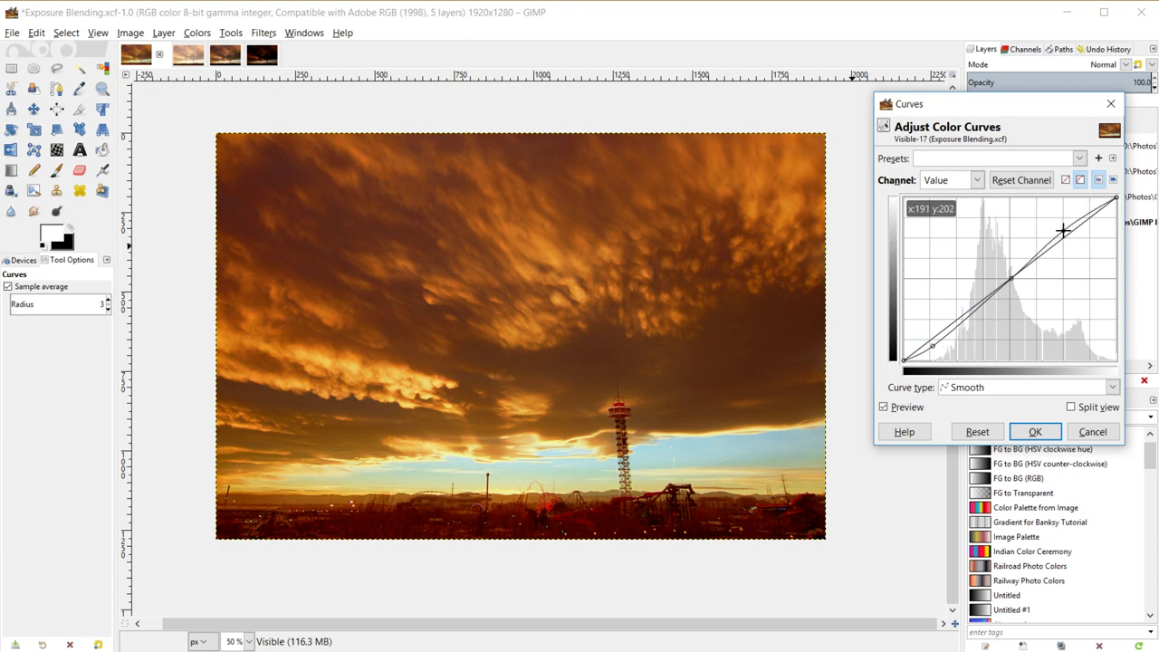
left_click(884, 408)
left_click(884, 407)
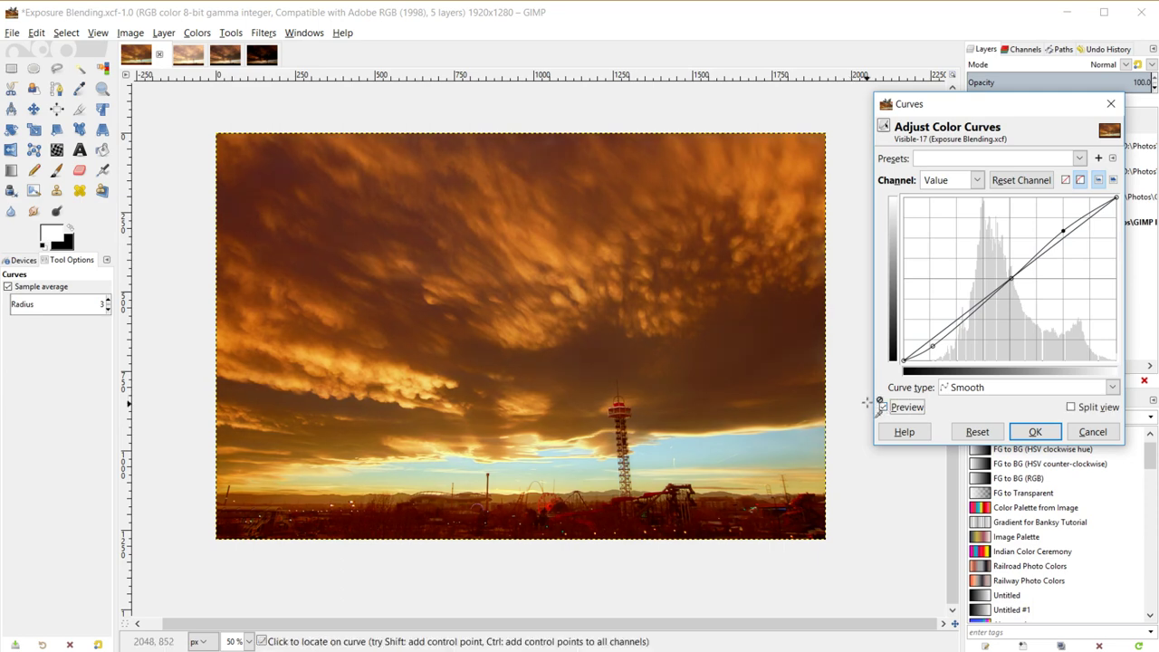
left_click(1040, 433)
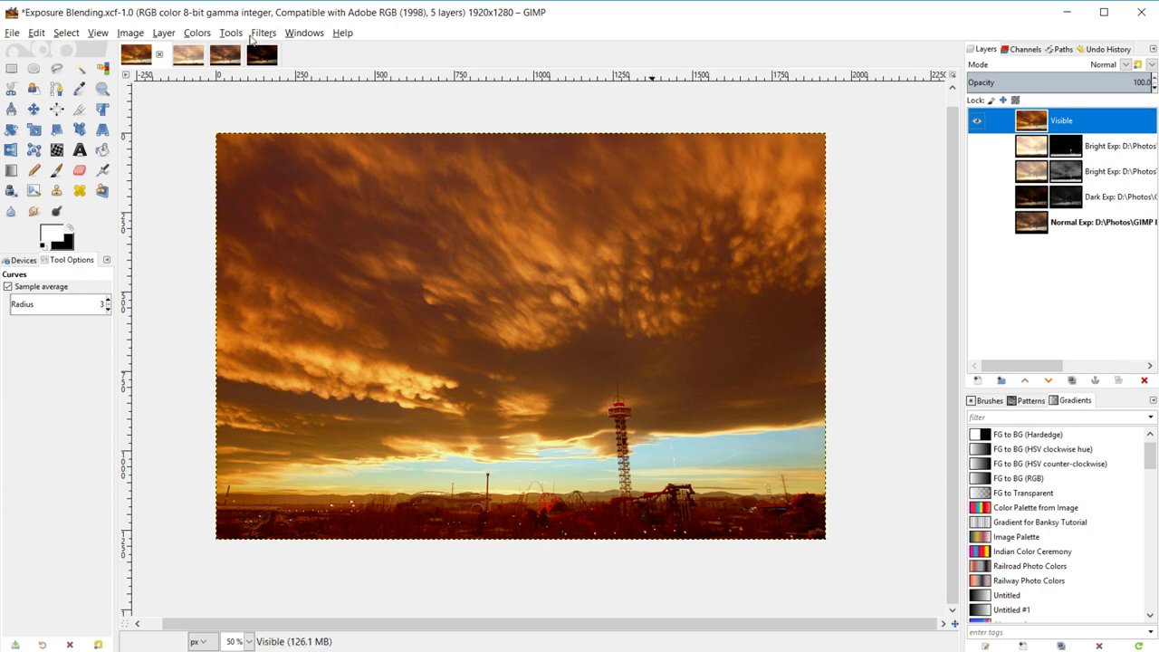
- Add a new transparent 1920 × 1280 px layer named Vignette above the Visible layer
left_click(983, 382)
type("Vignette")
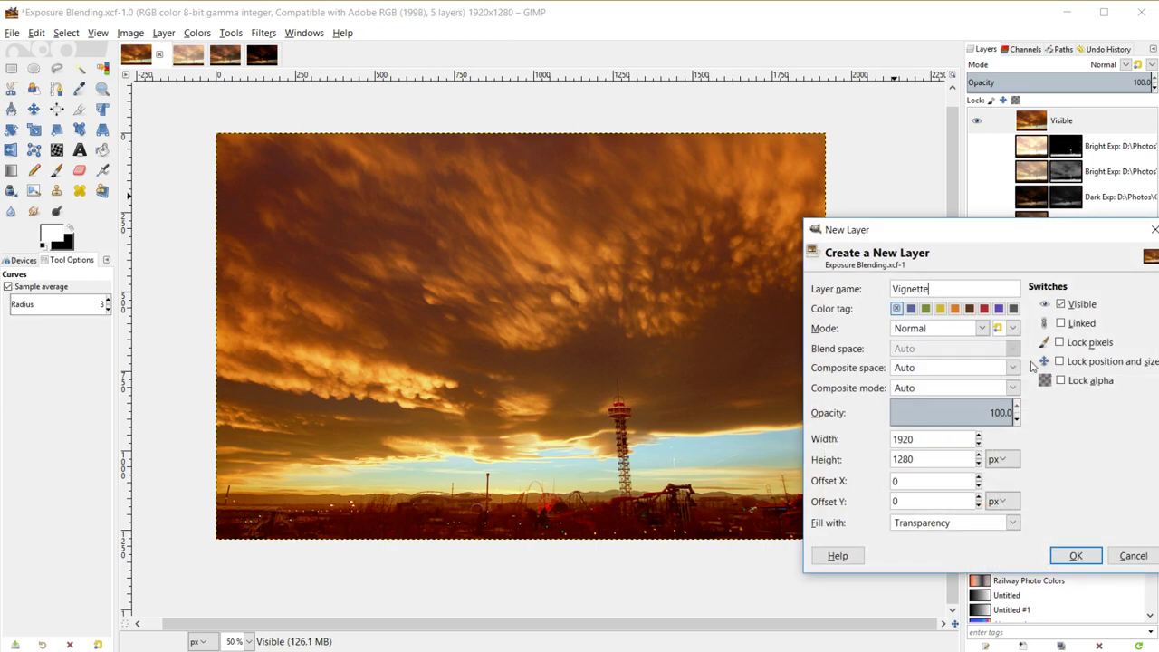
left_click(1075, 556)
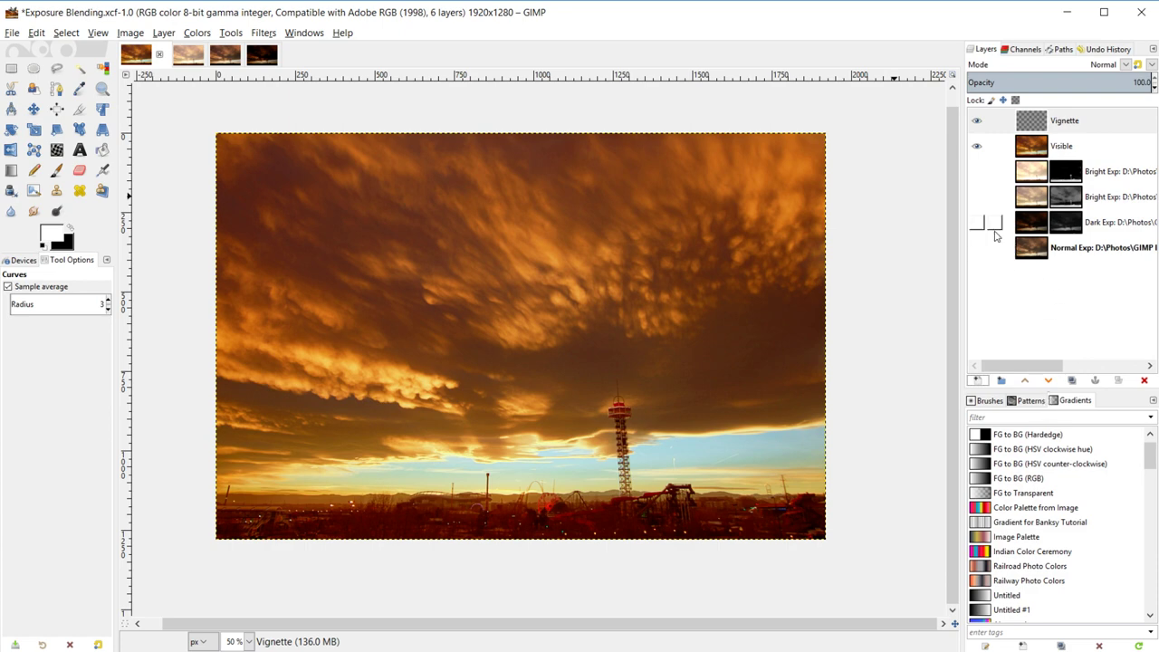
- Apply a black circular Vignette filter to the Vignette layer with Radius 1.717 and Softness 0.630
left_click(265, 33)
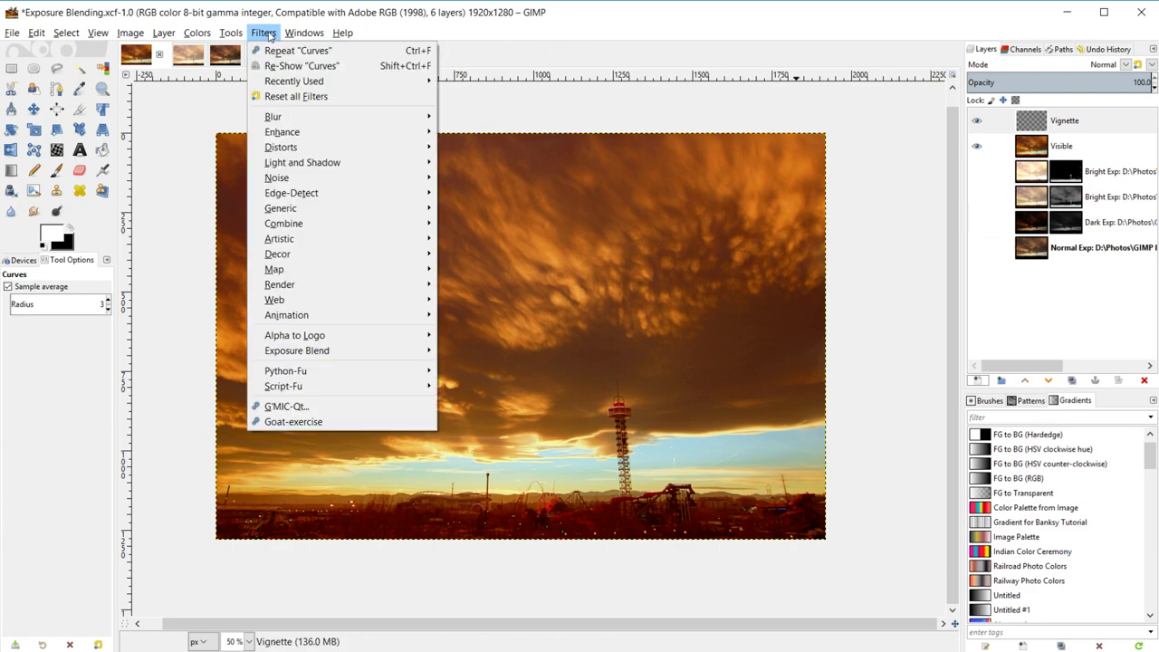
mouse_move(344, 163)
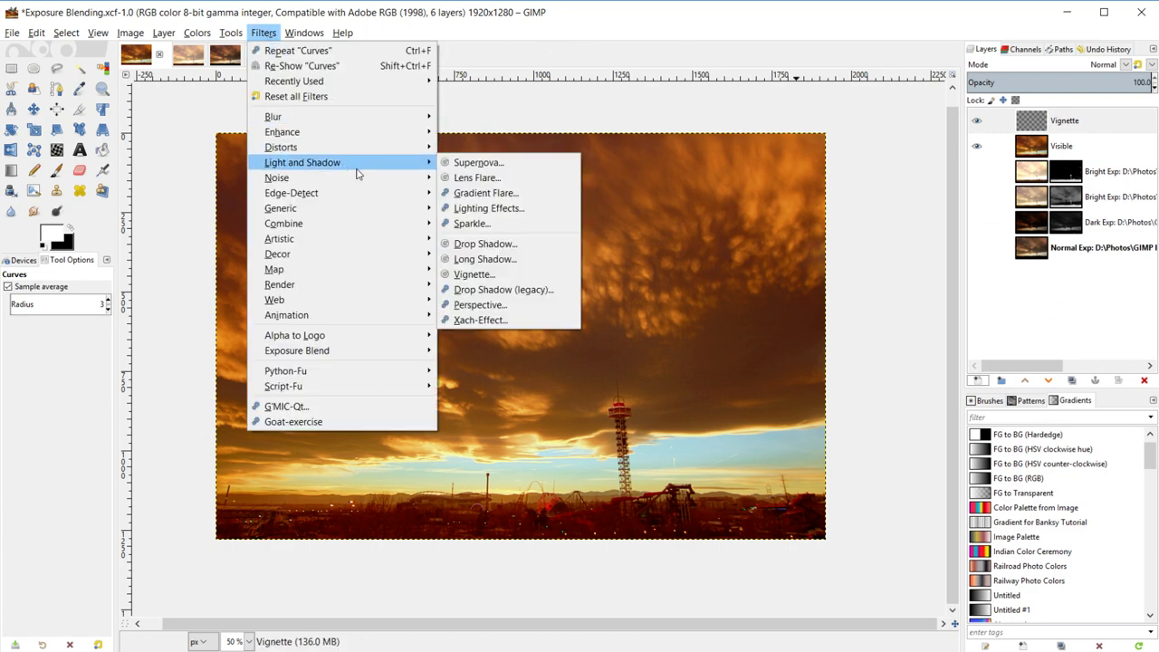
left_click(504, 274)
left_click_drag(934, 184, 982, 177)
left_click_drag(1047, 213, 996, 213)
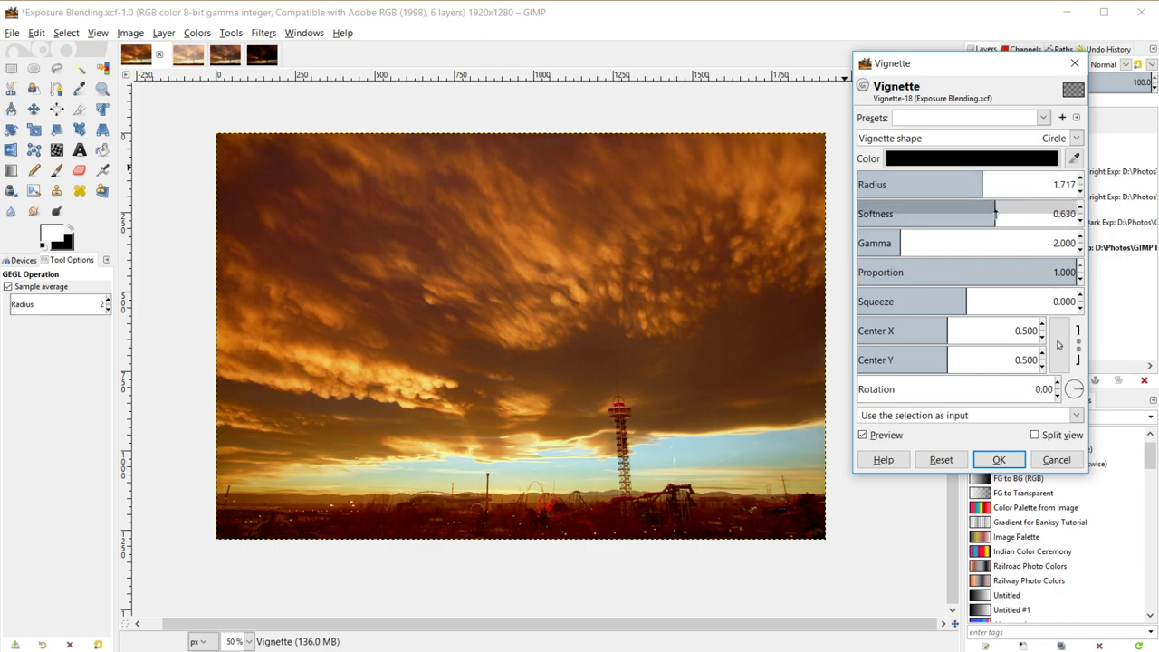
left_click(998, 460)
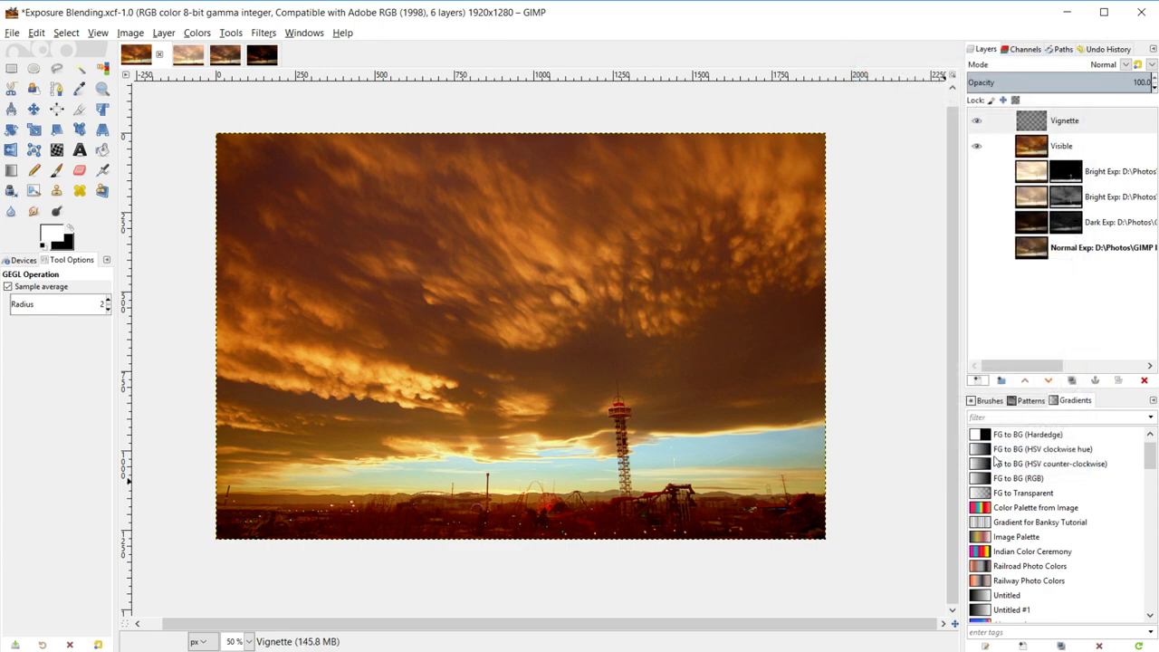
- Review the light, normal and dark exposure images in turn and return to the blended image for comparison
left_click(189, 56)
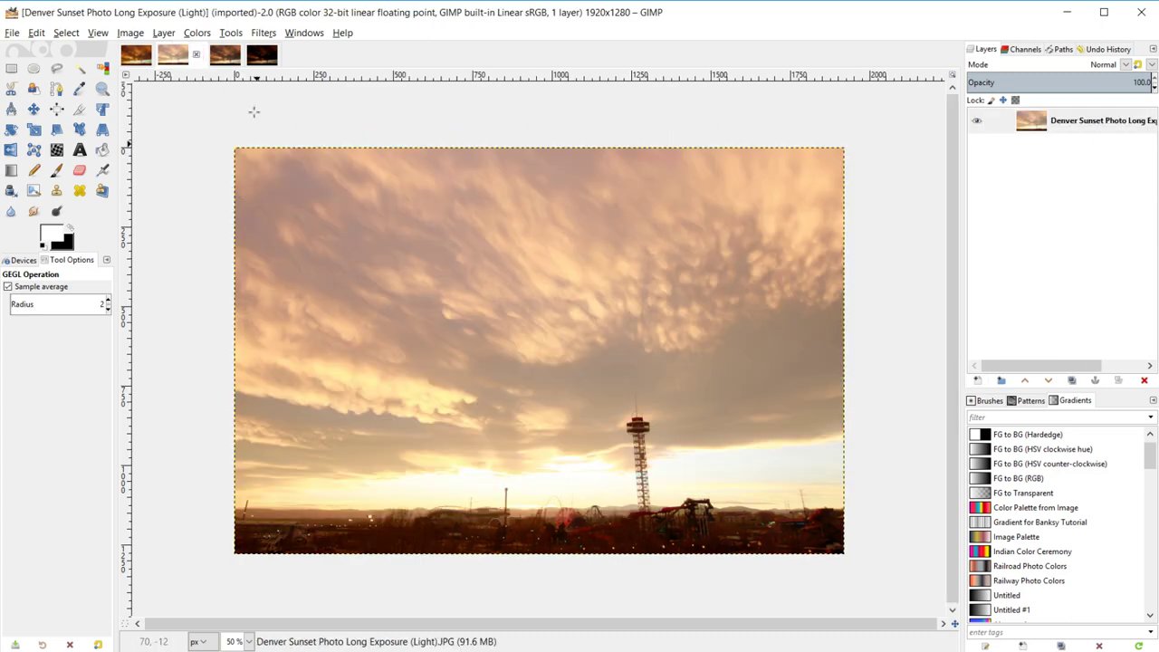
left_click(228, 60)
left_click(262, 58)
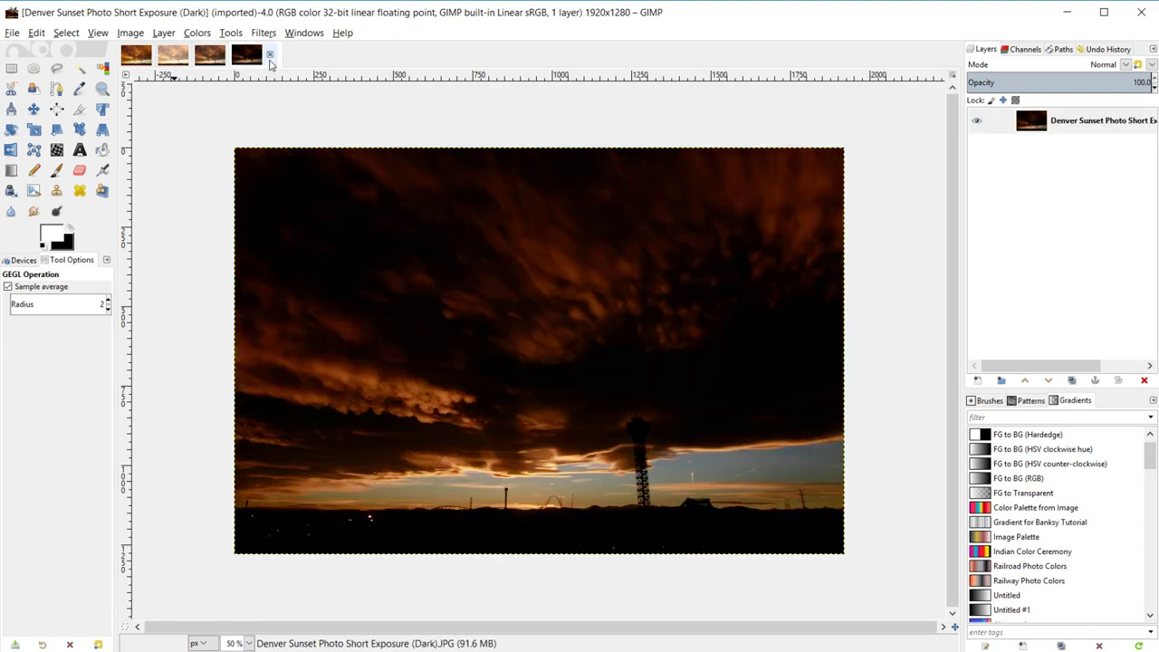
left_click(134, 56)
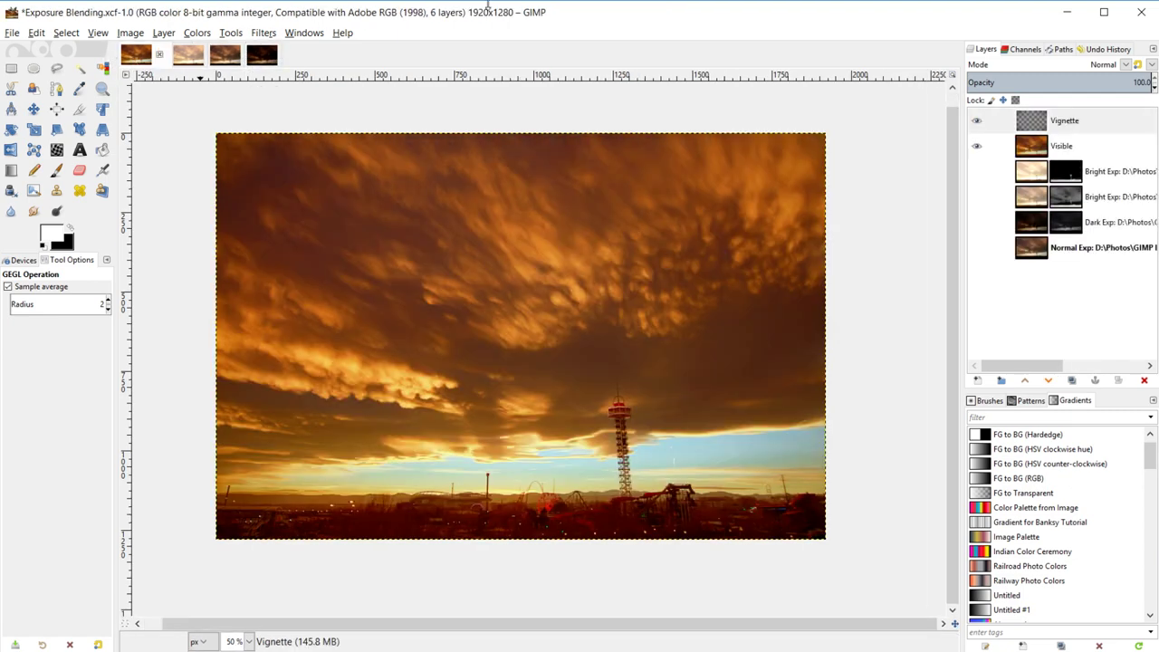
- Sharpen the Visible layer with Unsharp Mask at Radius 3.000, Amount 0.500 and Threshold 0.000, comparing the preview before confirming
left_click(1050, 147)
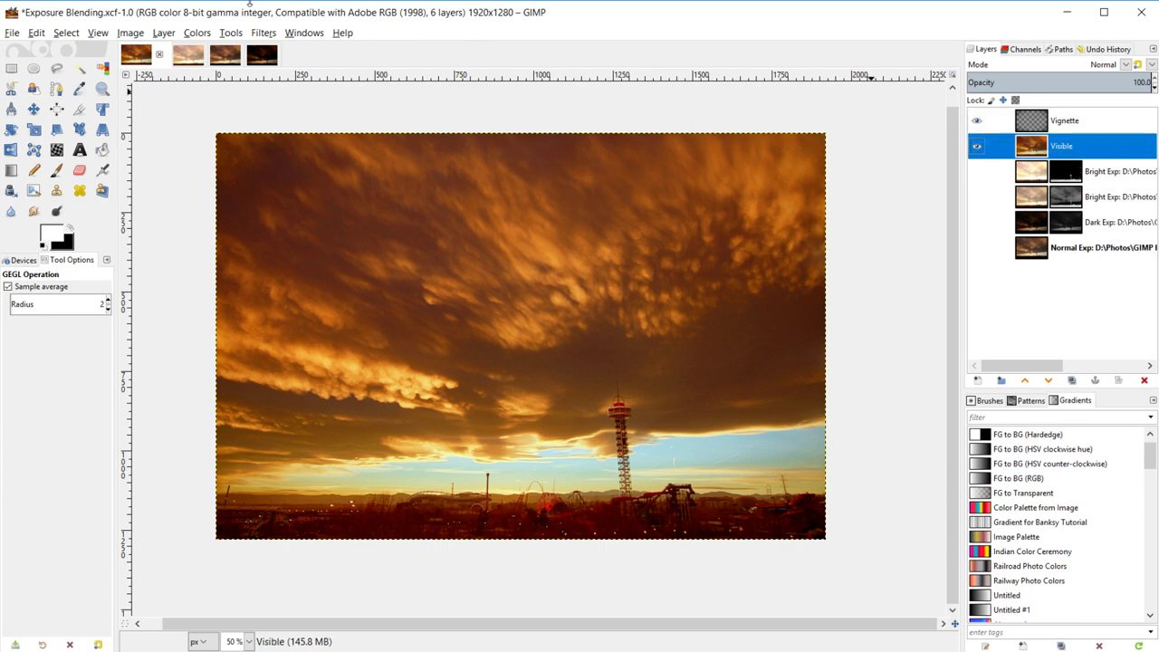
left_click(263, 33)
mouse_move(311, 134)
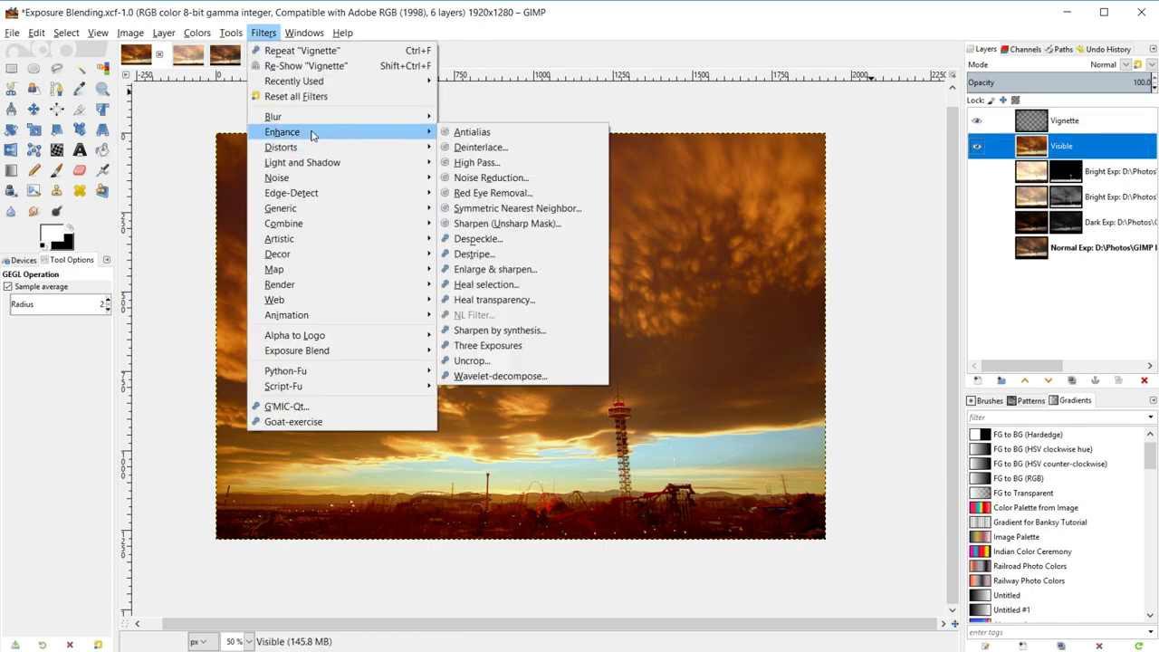
left_click(503, 224)
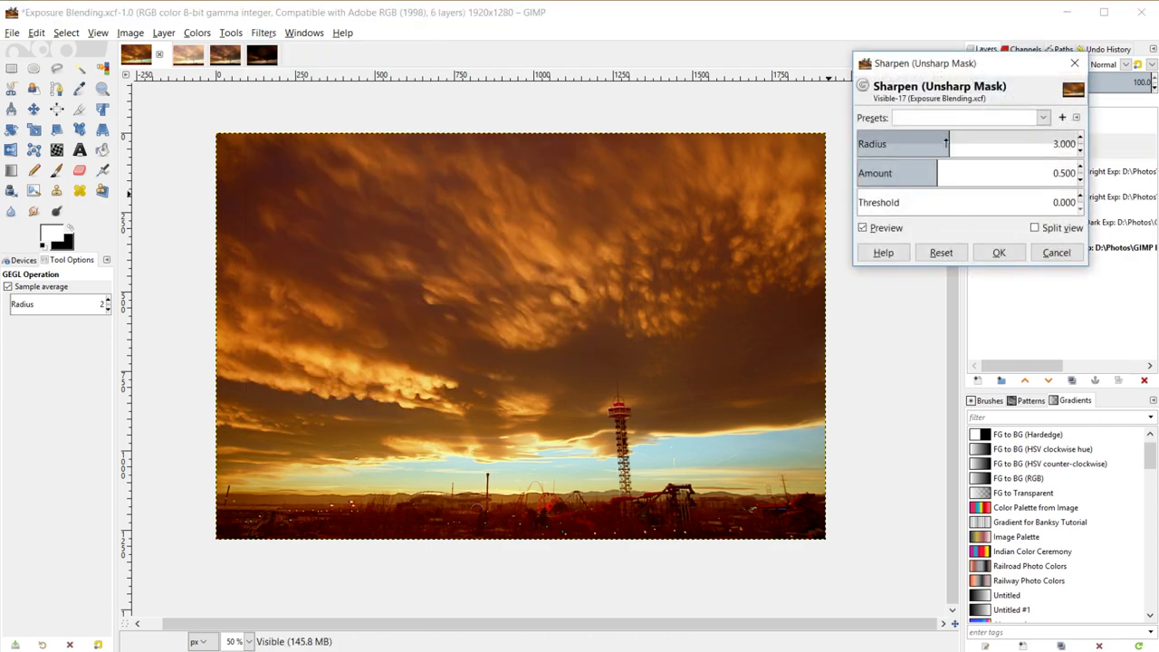
left_click(863, 228)
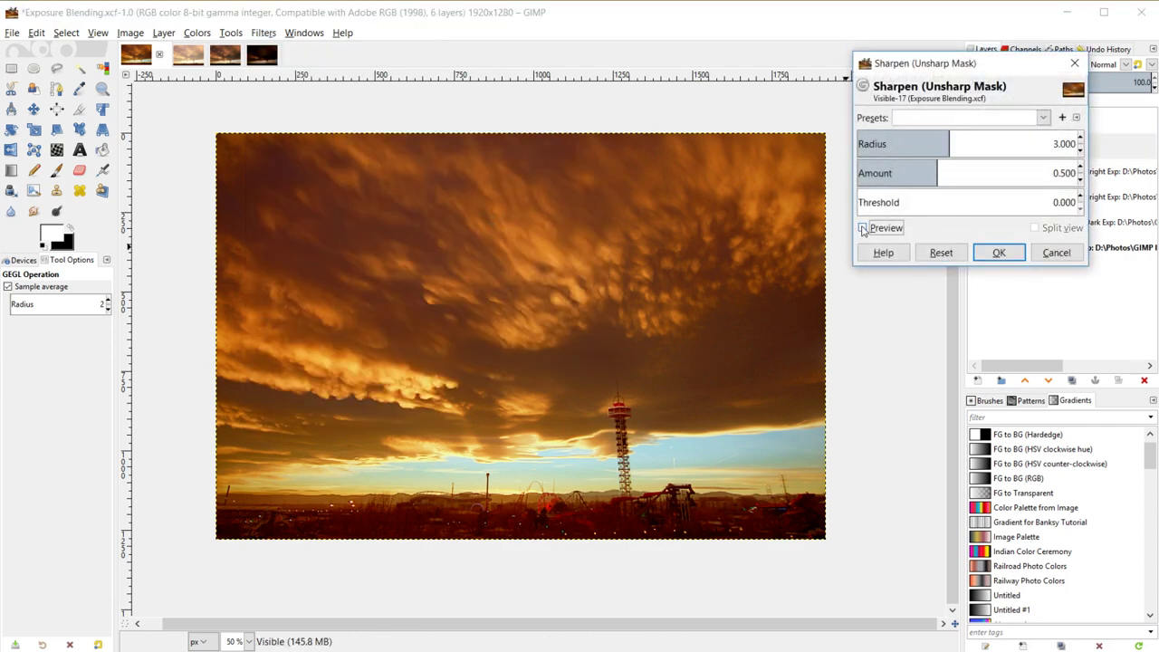
left_click(862, 228)
left_click(996, 254)
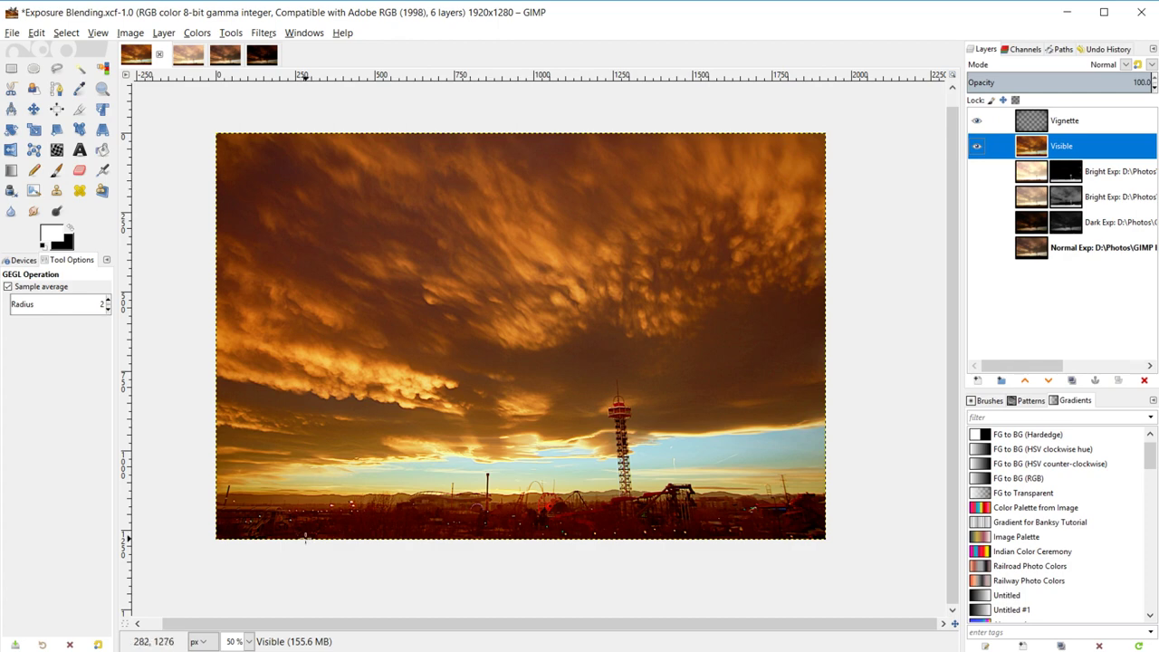
- Export the image to the Live Stream Photos folder as Exposure Blending.jpg with JPEG quality 98
left_click(11, 33)
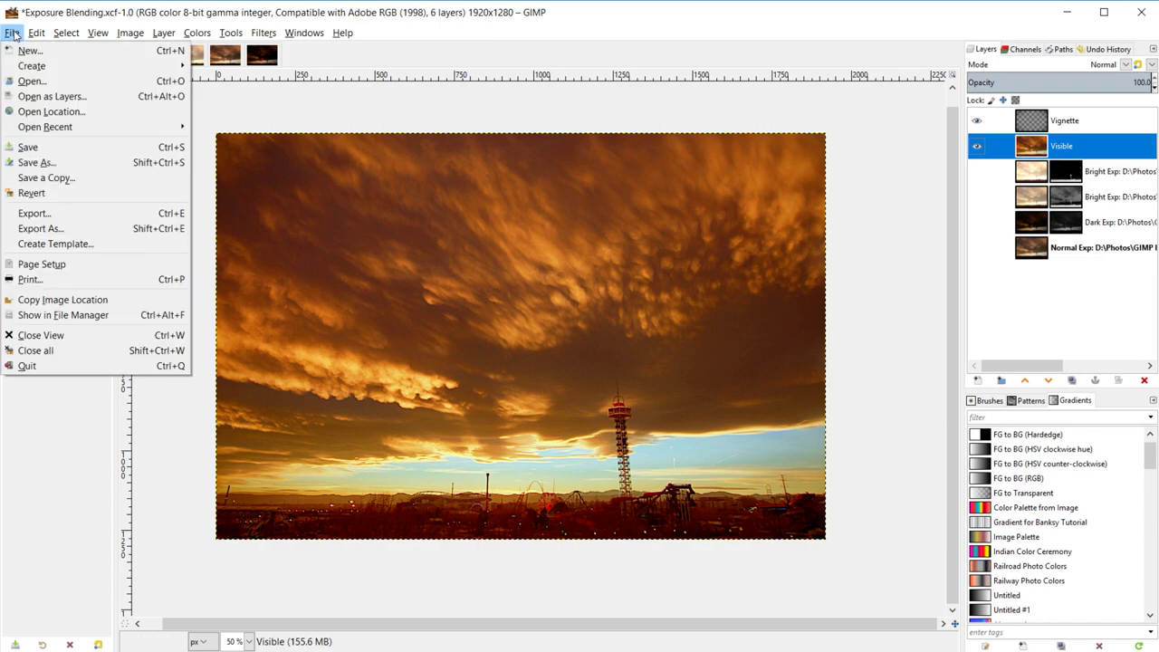
left_click(41, 228)
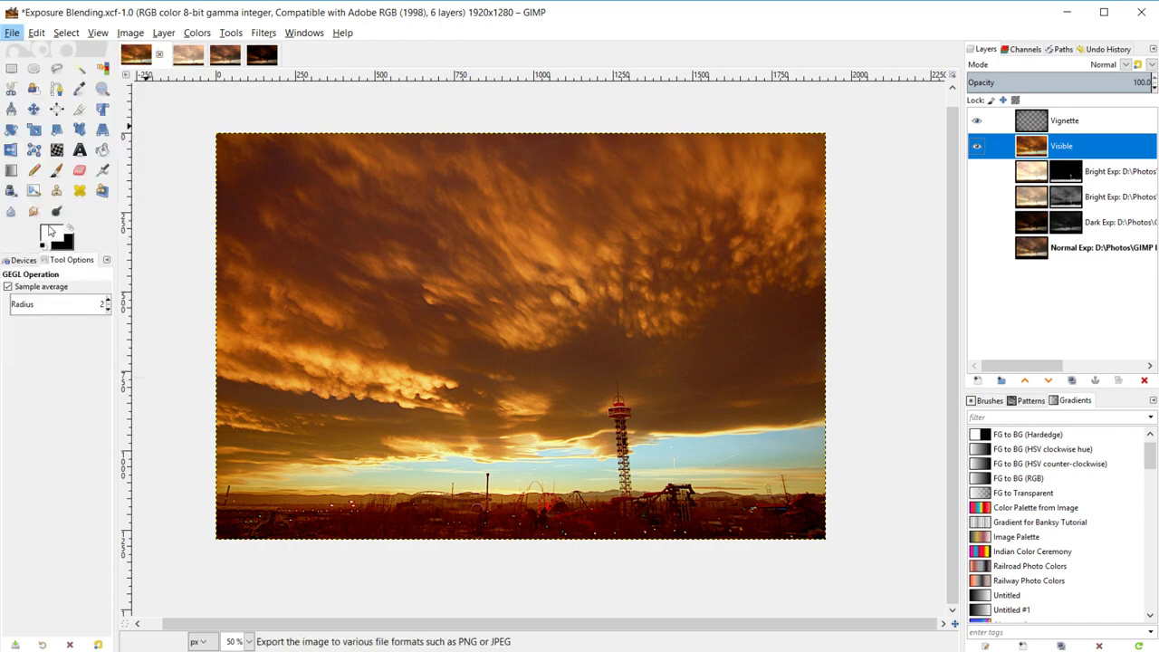
double_click(473, 61)
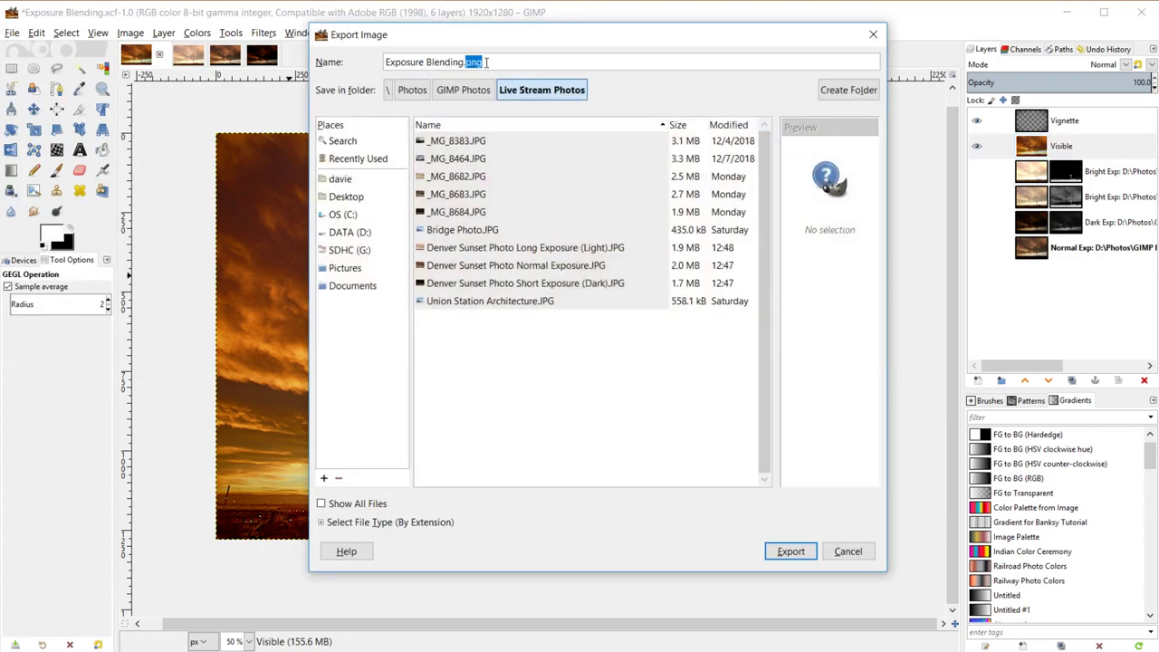
type("jpg")
left_click(427, 522)
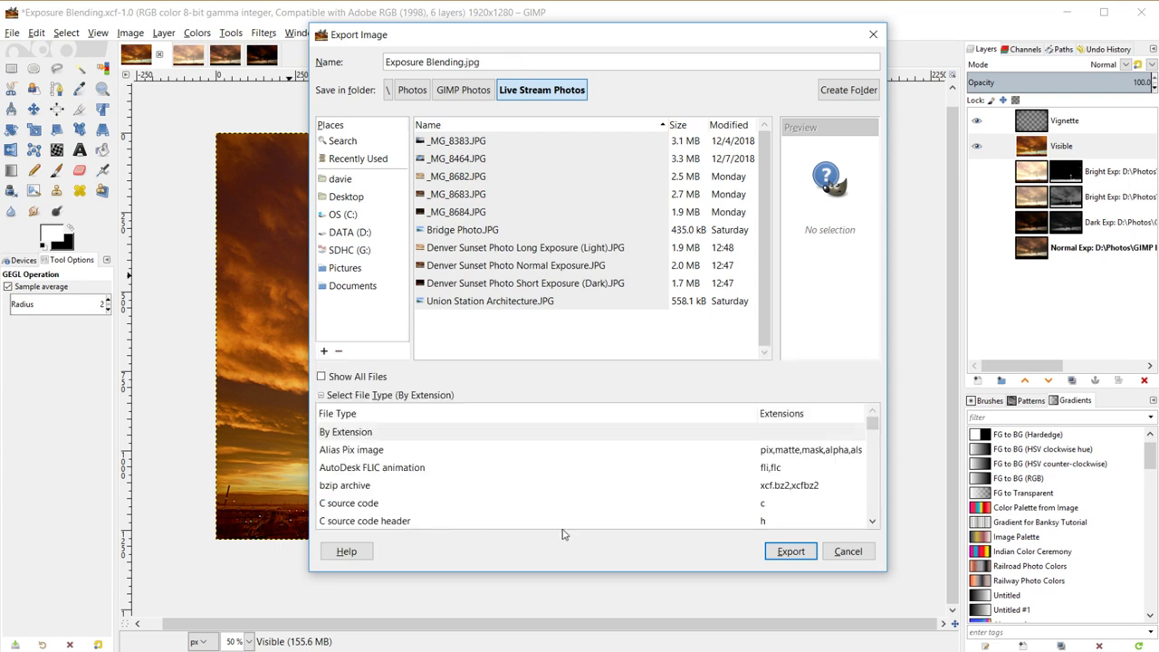
left_click(790, 551)
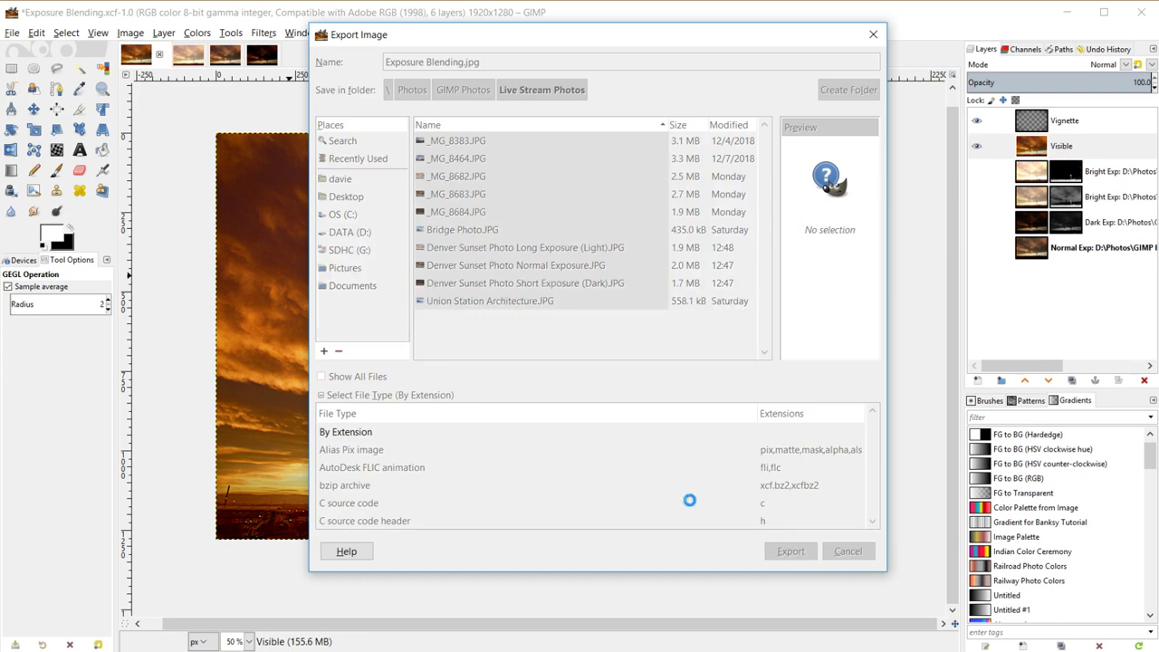
left_click_drag(616, 296, 625, 296)
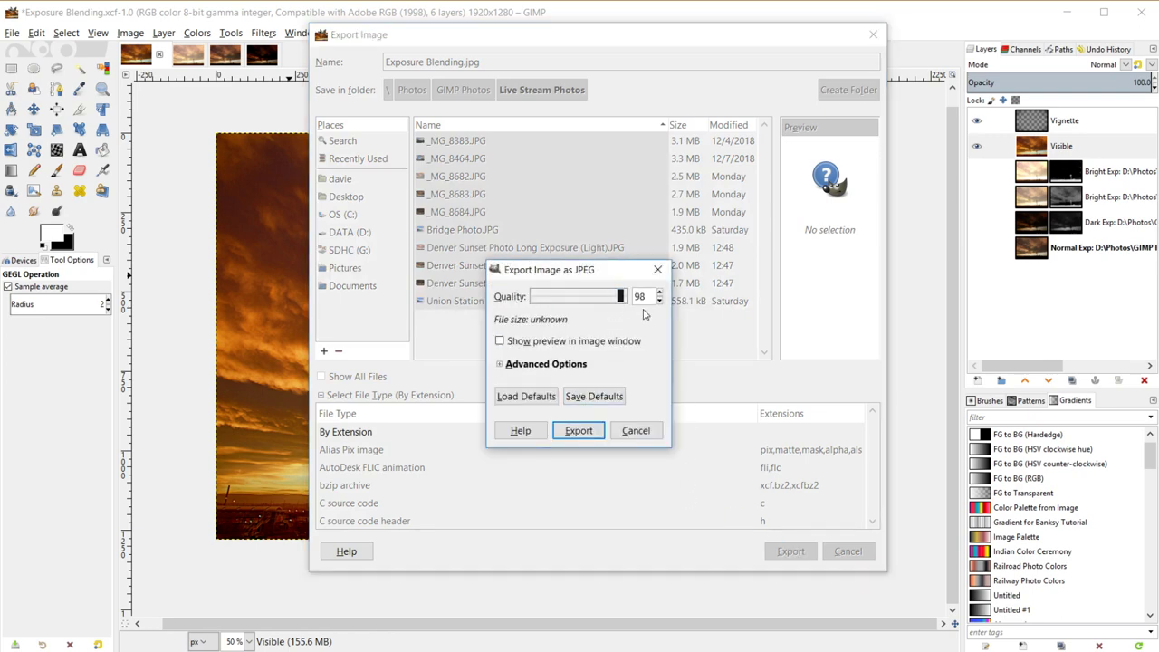
left_click(578, 431)
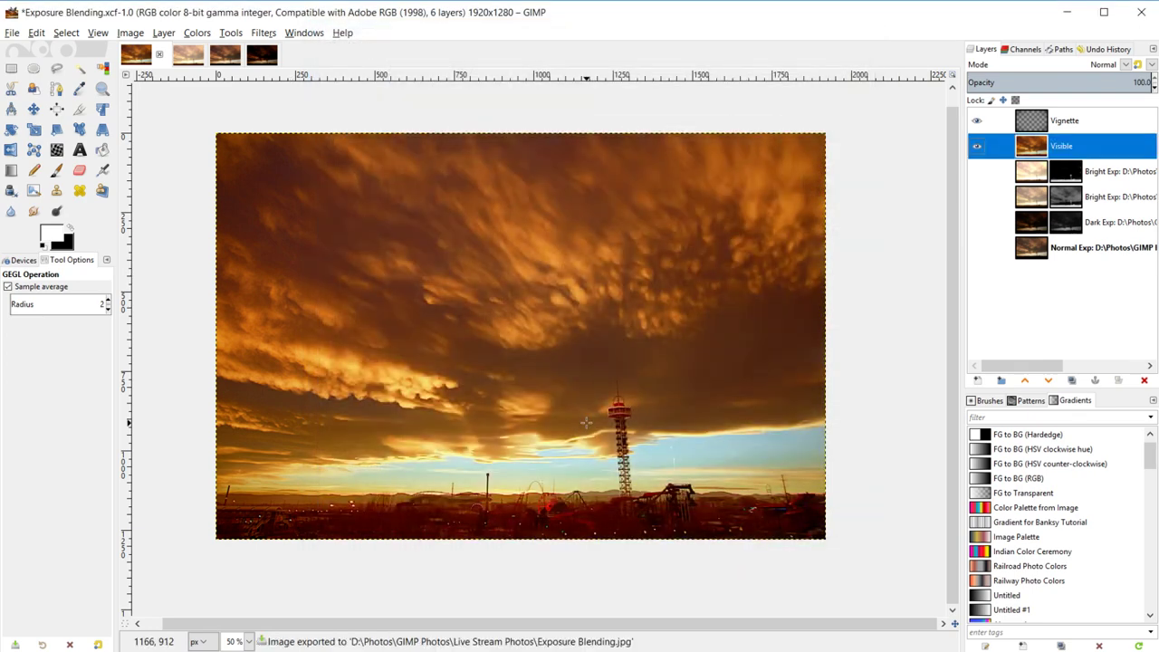
left_click(353, 649)
left_click(536, 12)
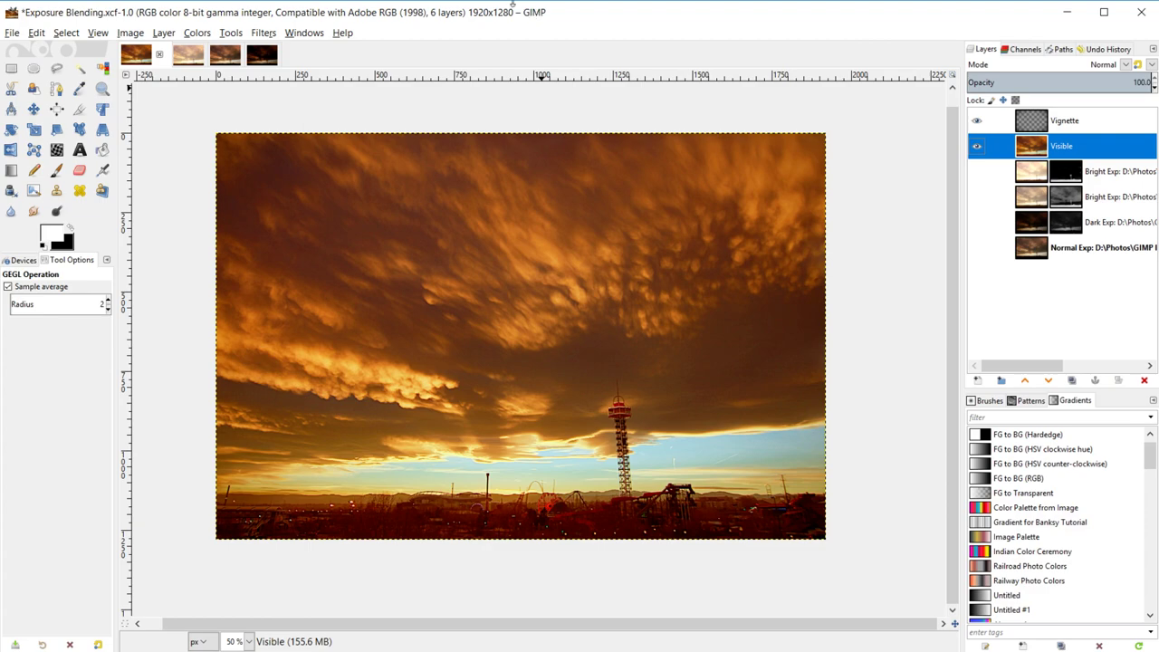
mouse_move(574, 649)
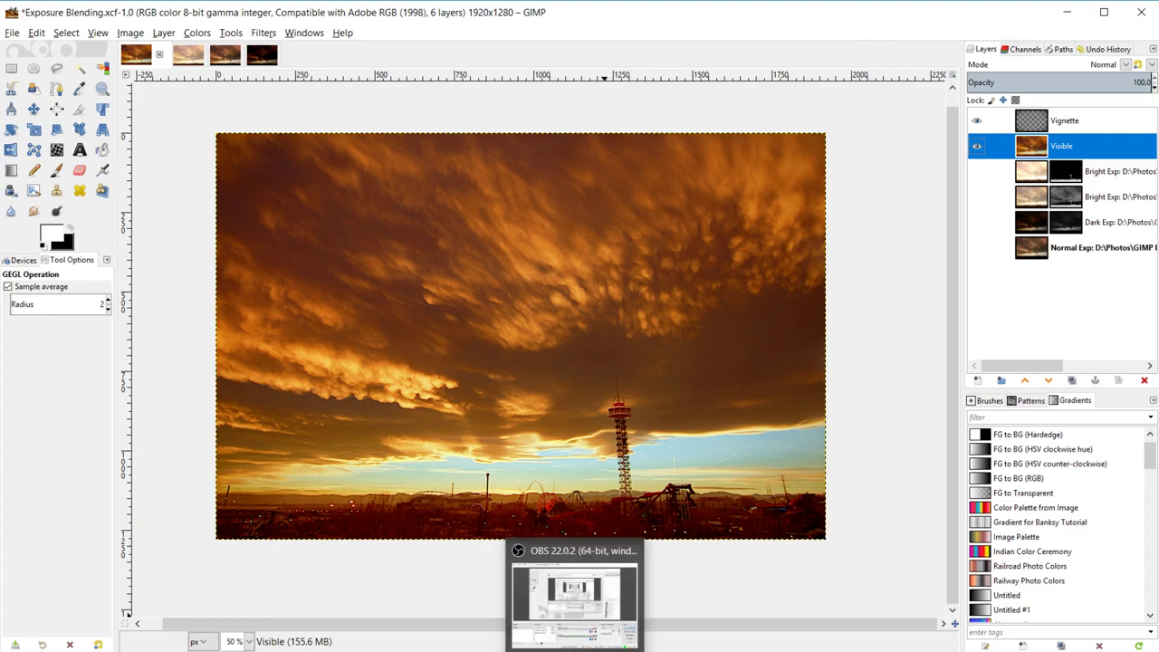